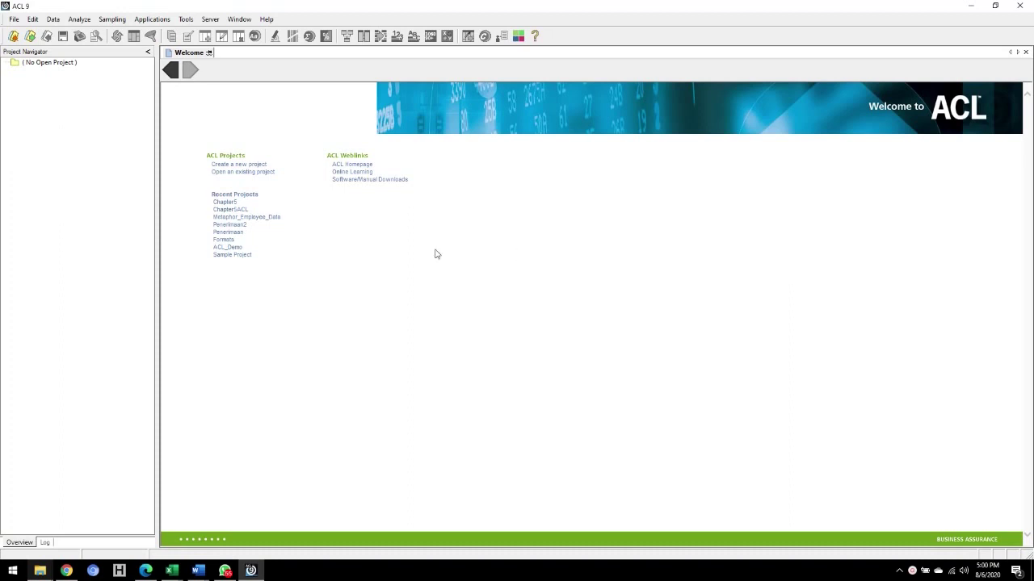
Create a new project named Chapter5 in the Sample Data Files folder
click(260, 166)
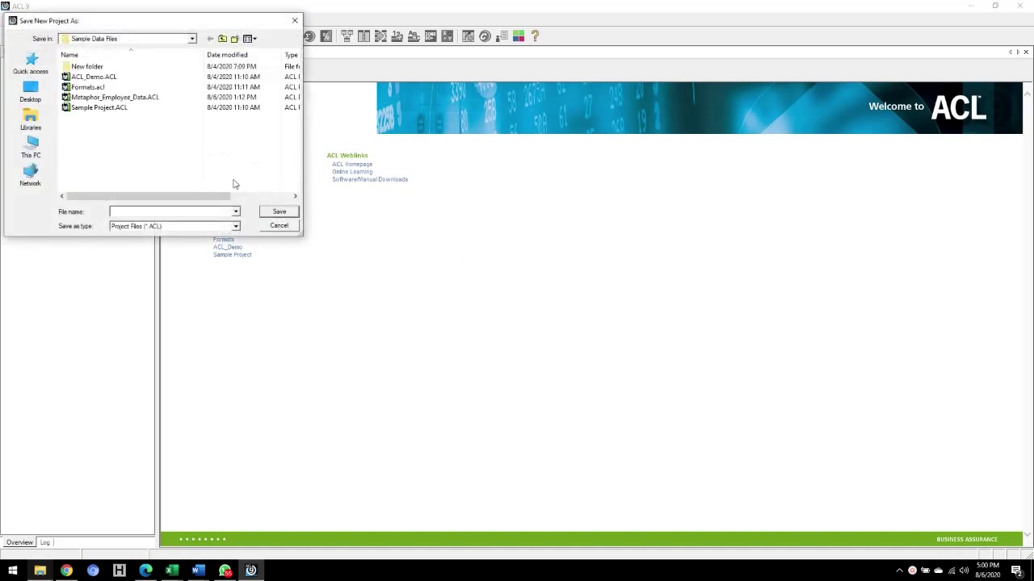
text(cHAPT)
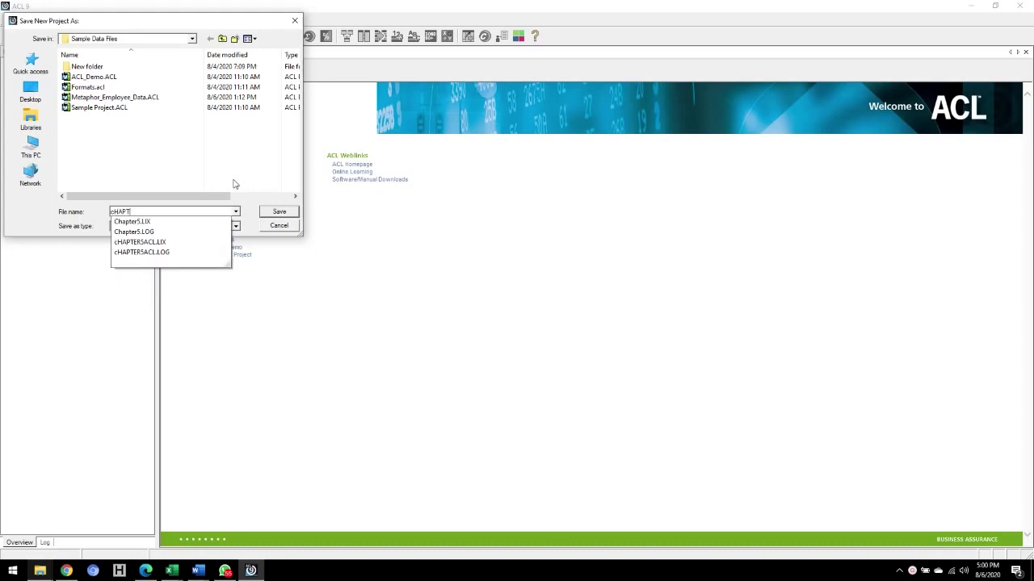
key(BackSpace)
key(BackSpace)
key(BackSpace)
key(BackSpace)
key(BackSpace)
text(Cha)
key(Return)
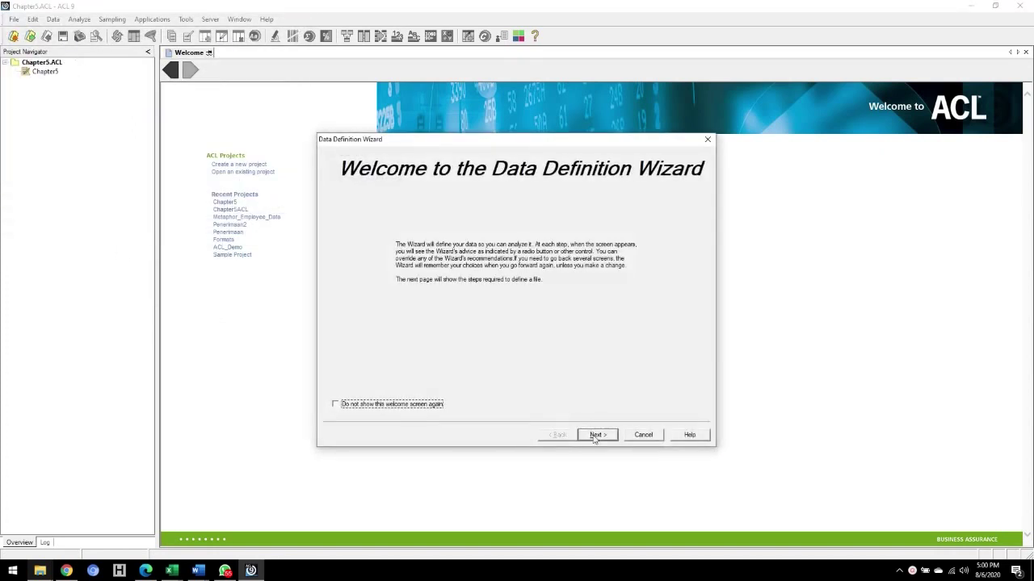
Choose Trans_April.xls from the Sample Data Files folder as the data source to define
click(595, 436)
click(595, 435)
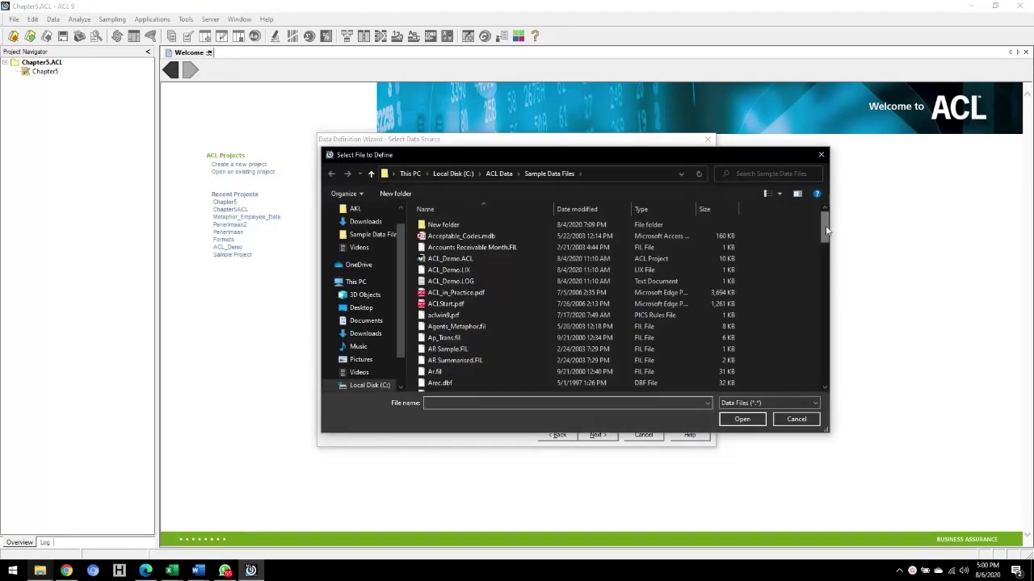
drag(825, 232, 825, 382)
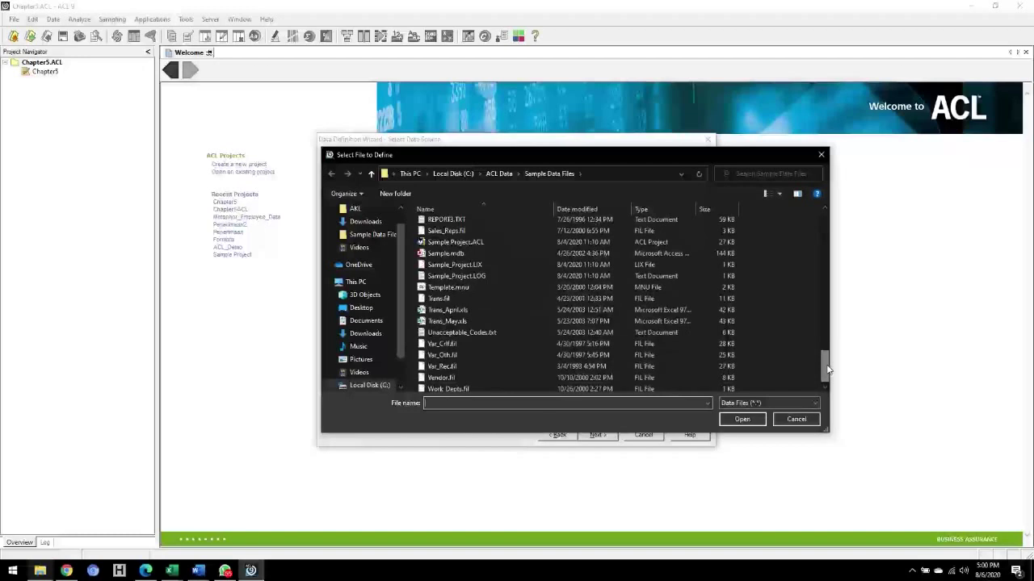
click(511, 310)
click(741, 420)
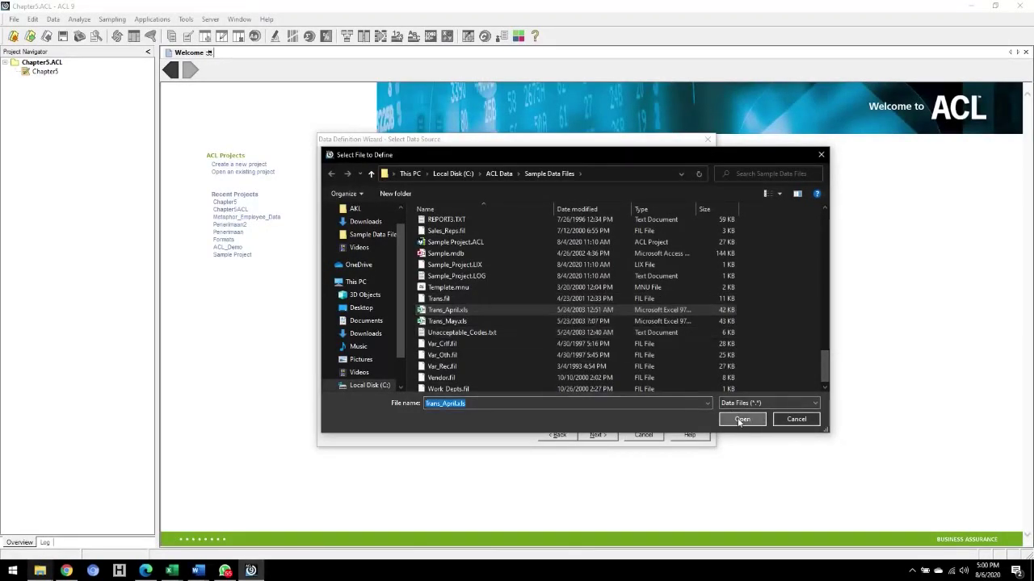
Import the source as an Excel file, save the data file as TransApril and finish the table definition
click(611, 437)
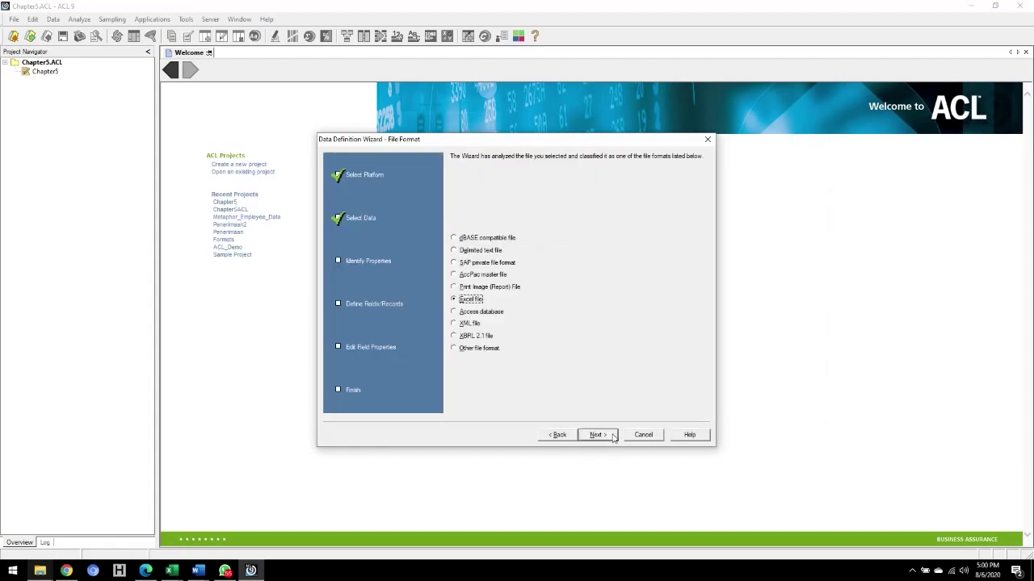
click(598, 436)
click(607, 436)
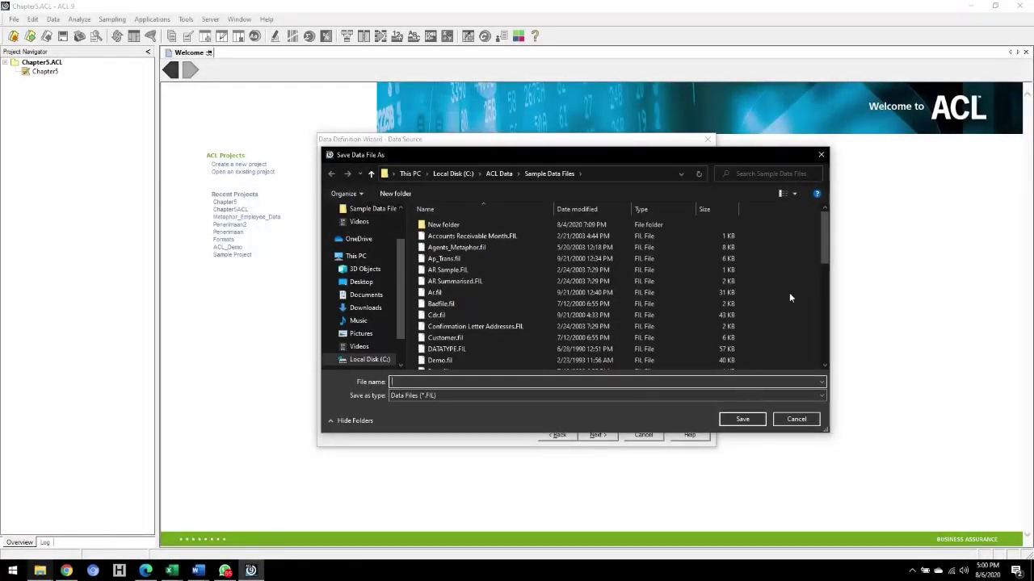
text(TransApril)
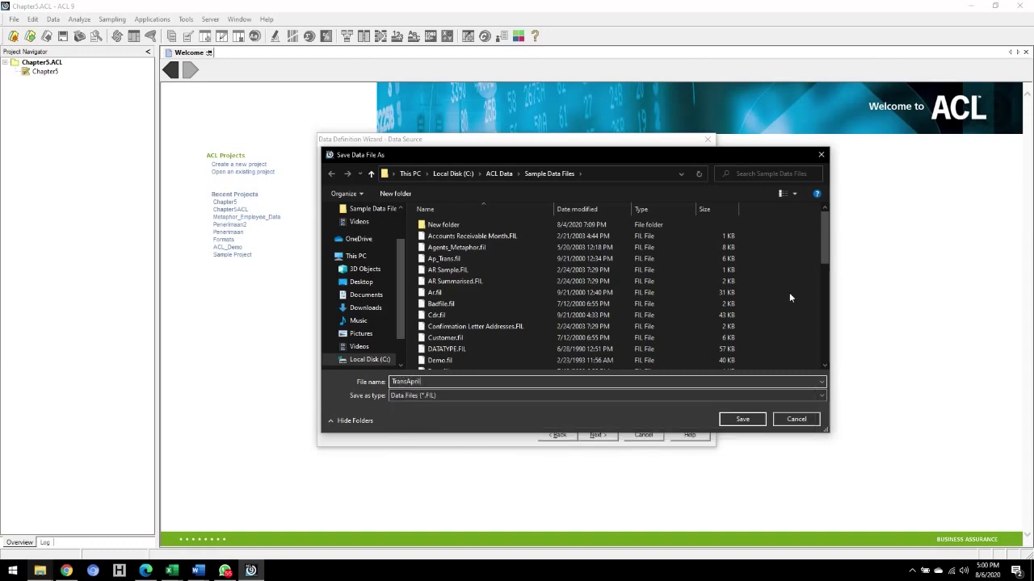
click(740, 419)
click(610, 432)
click(571, 271)
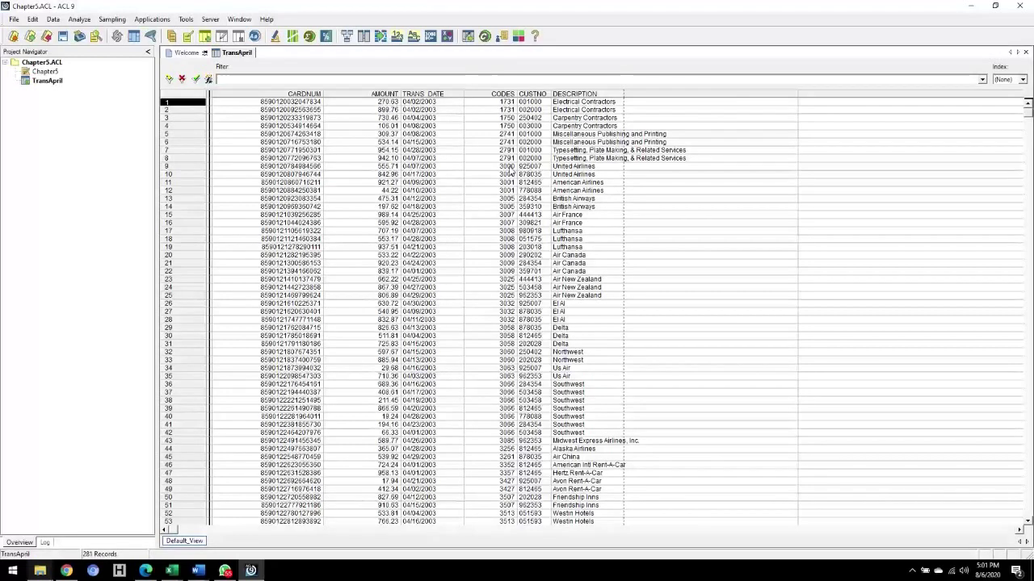
Examine the CODES and DESCRIPTION columns for the first and last codes of the airline, hotel and car rental groups
click(506, 166)
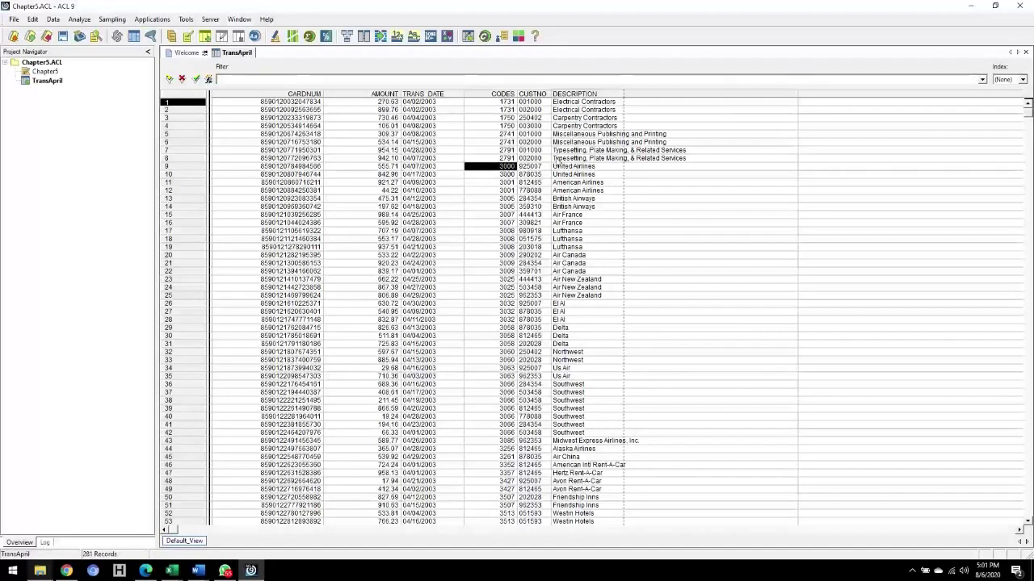
click(571, 167)
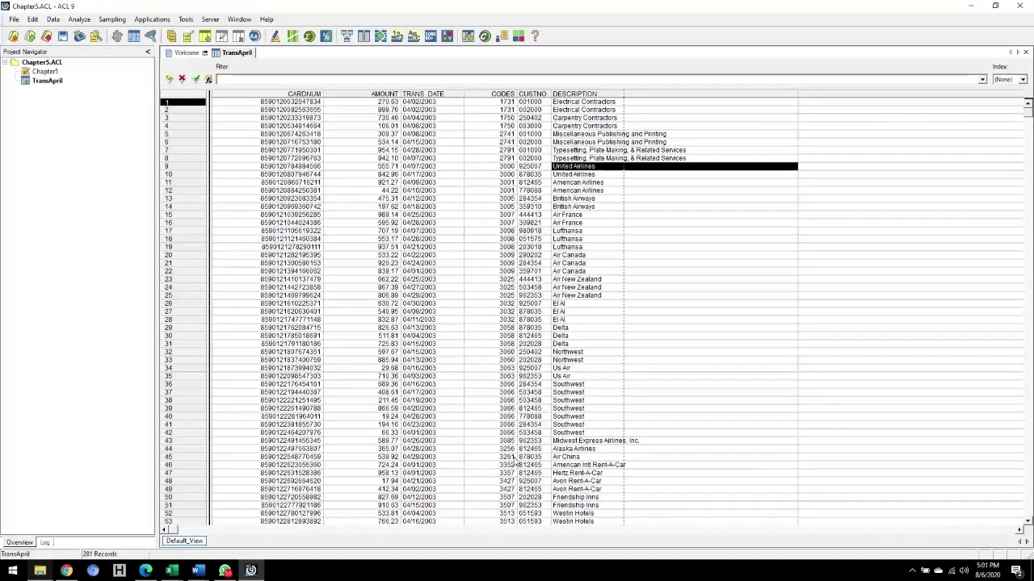
click(513, 457)
click(565, 458)
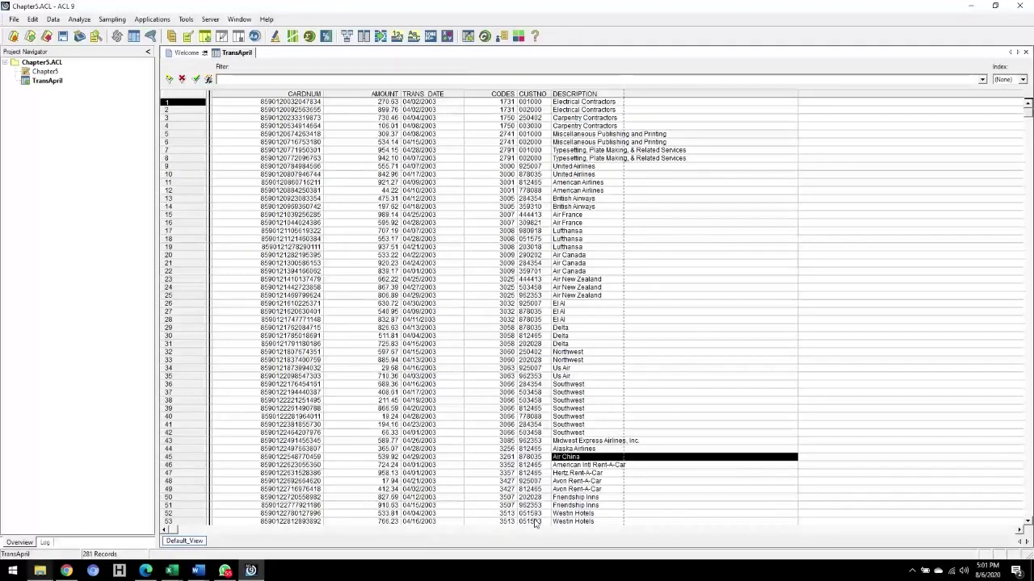
click(501, 497)
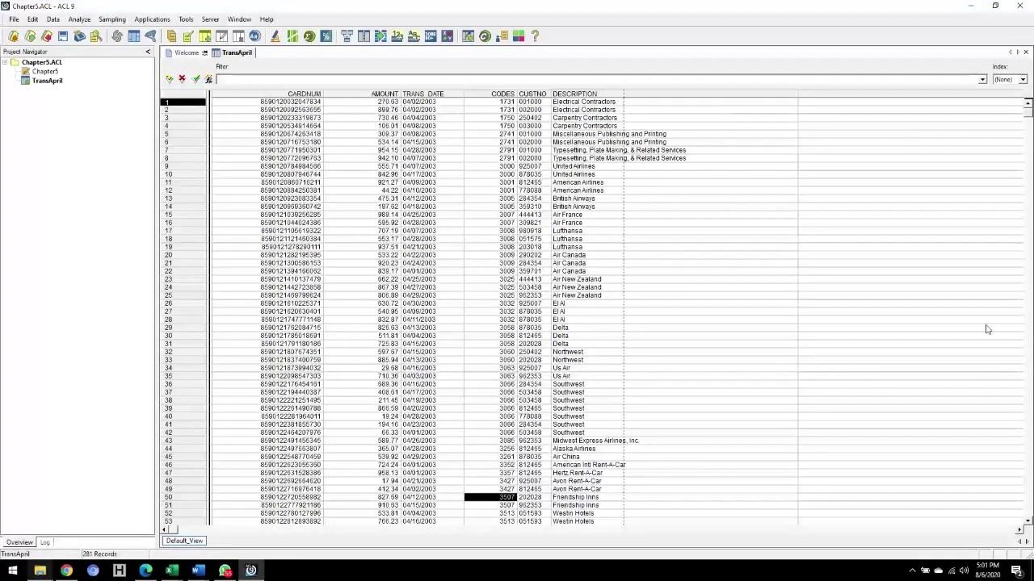
click(1025, 311)
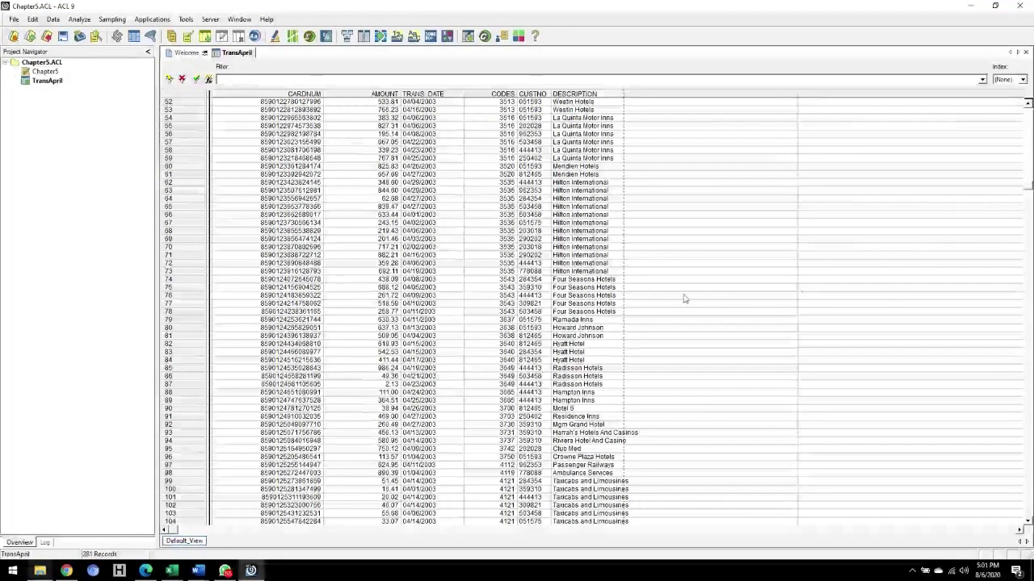
click(512, 458)
click(575, 457)
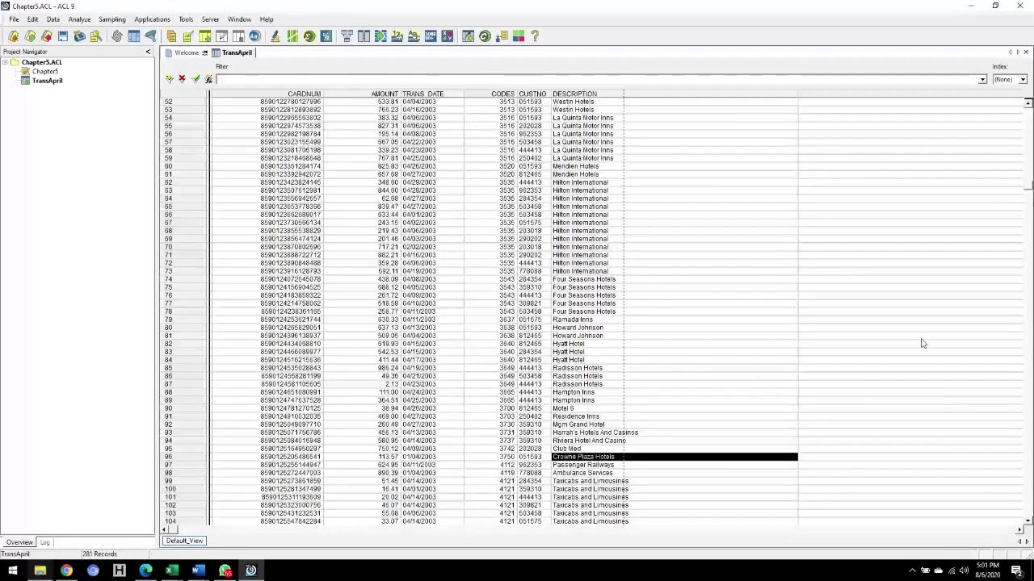
click(1022, 171)
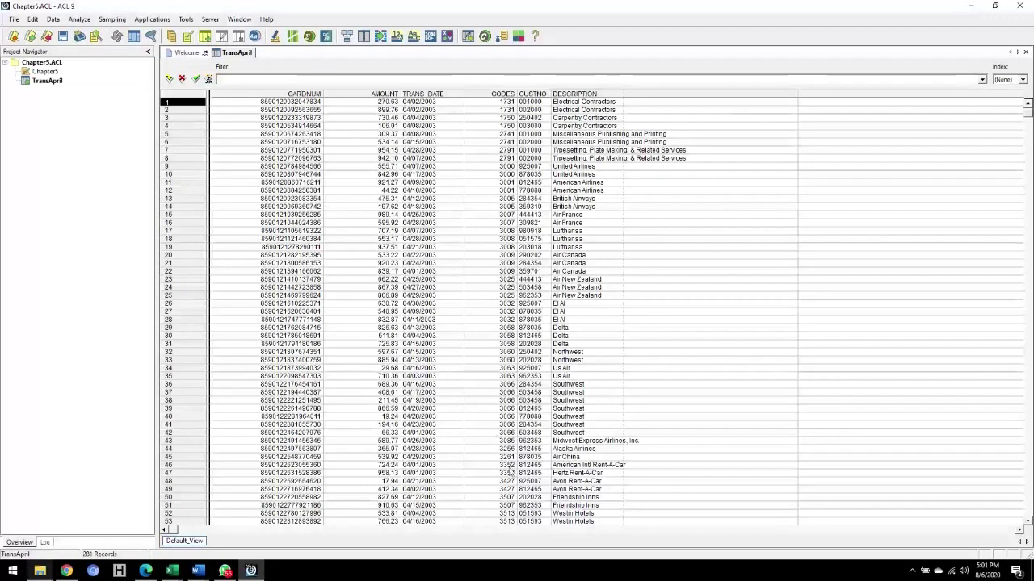
click(501, 465)
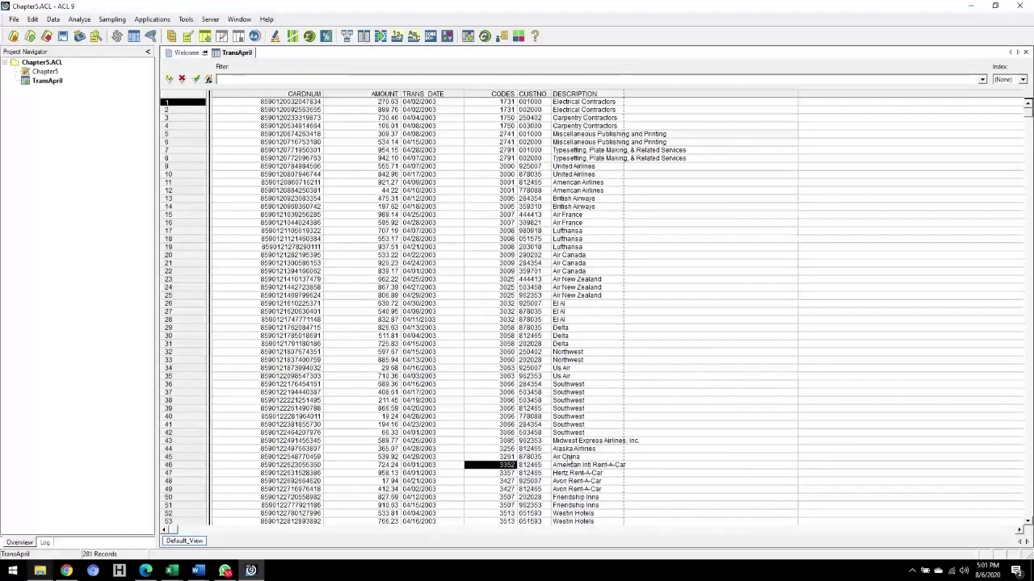
click(580, 466)
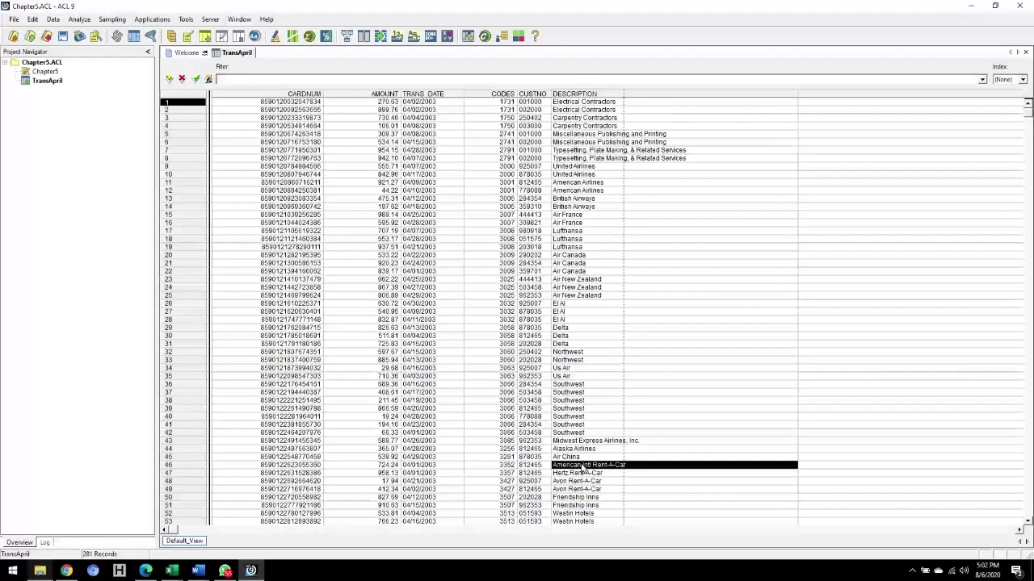
click(506, 490)
click(573, 489)
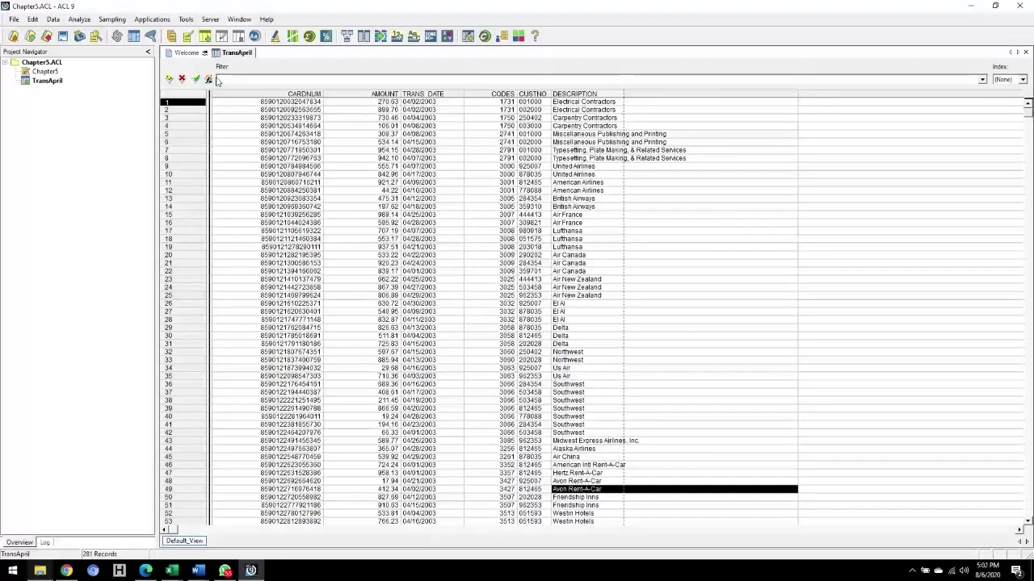
Change the CODES field's type to ASCII in the TransApril table layout and close the layout
click(33, 20)
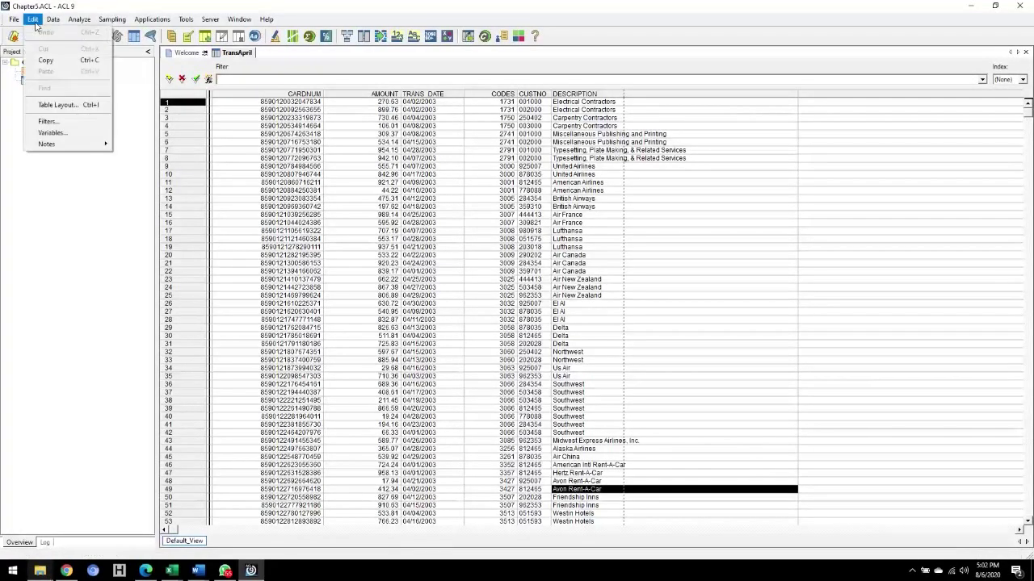
click(65, 105)
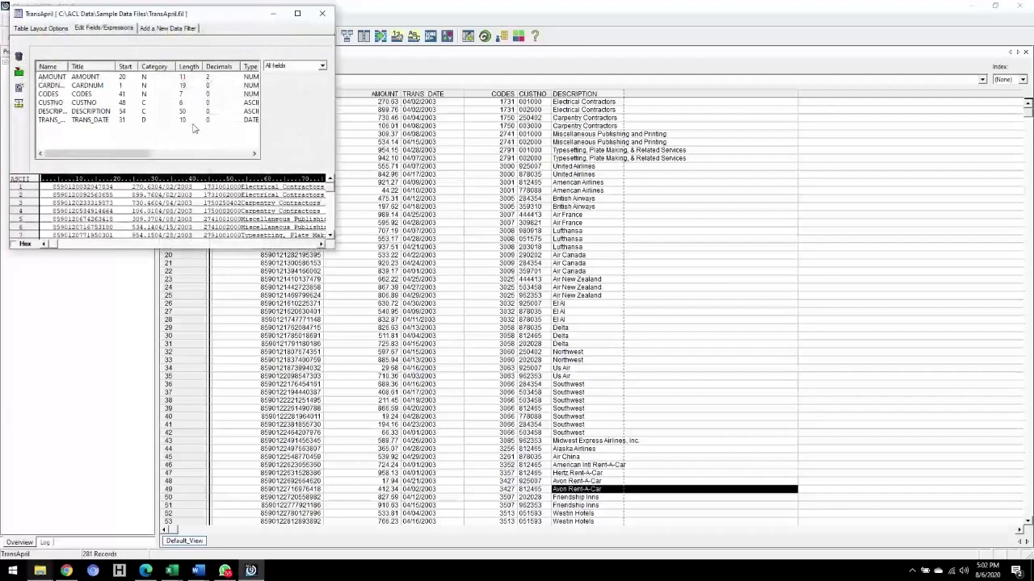
double_click(253, 95)
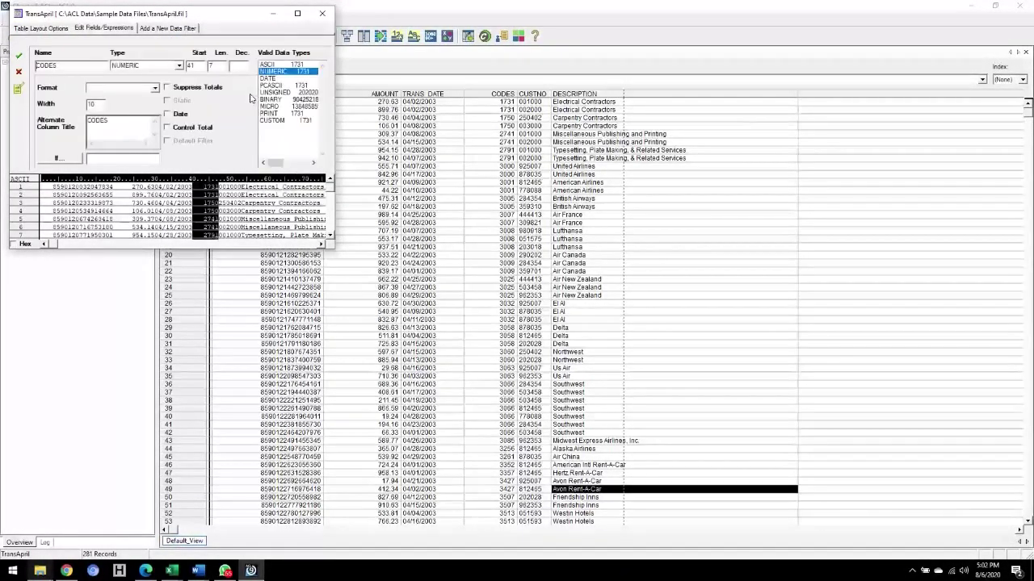
click(179, 66)
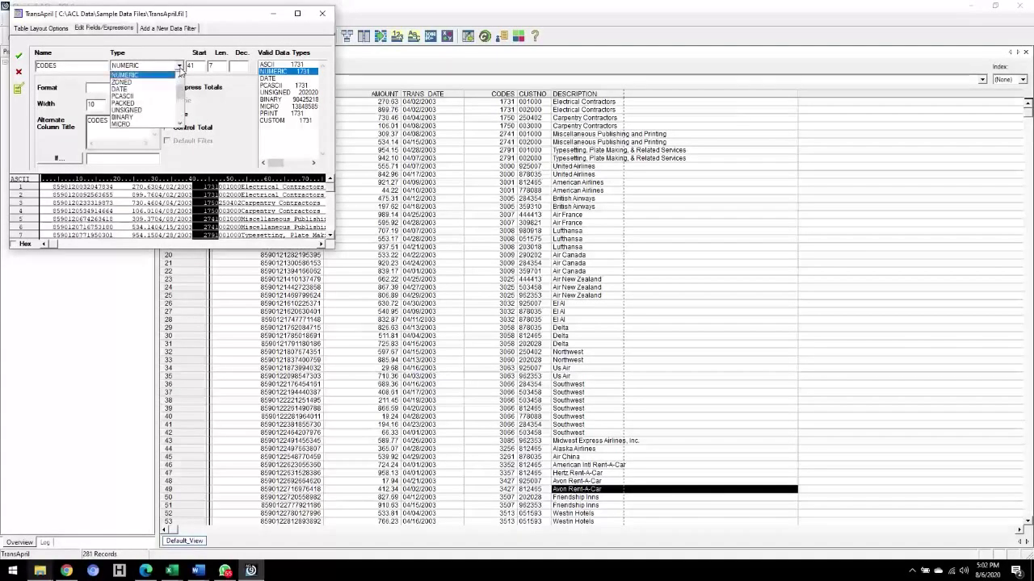
click(179, 77)
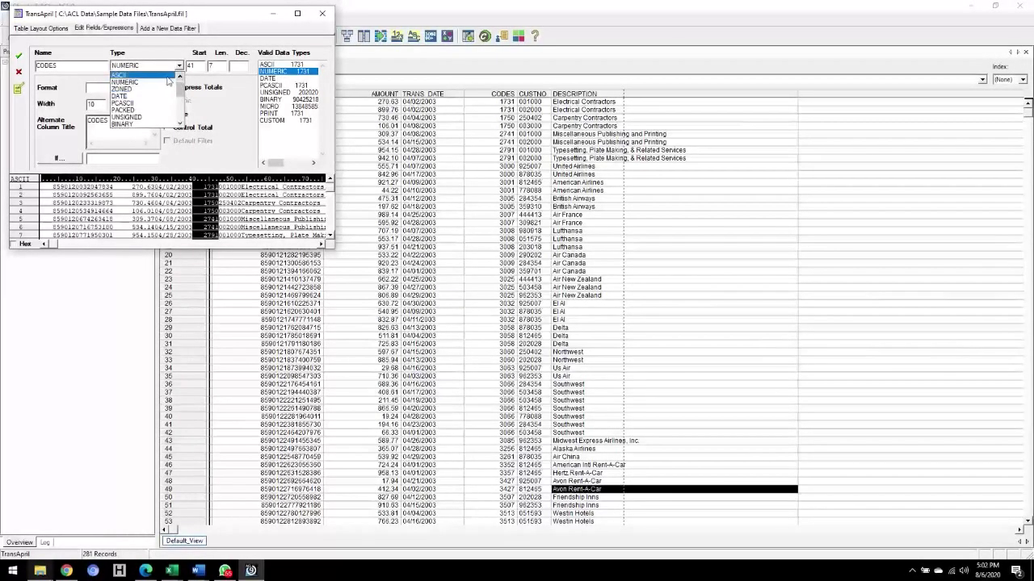
click(161, 76)
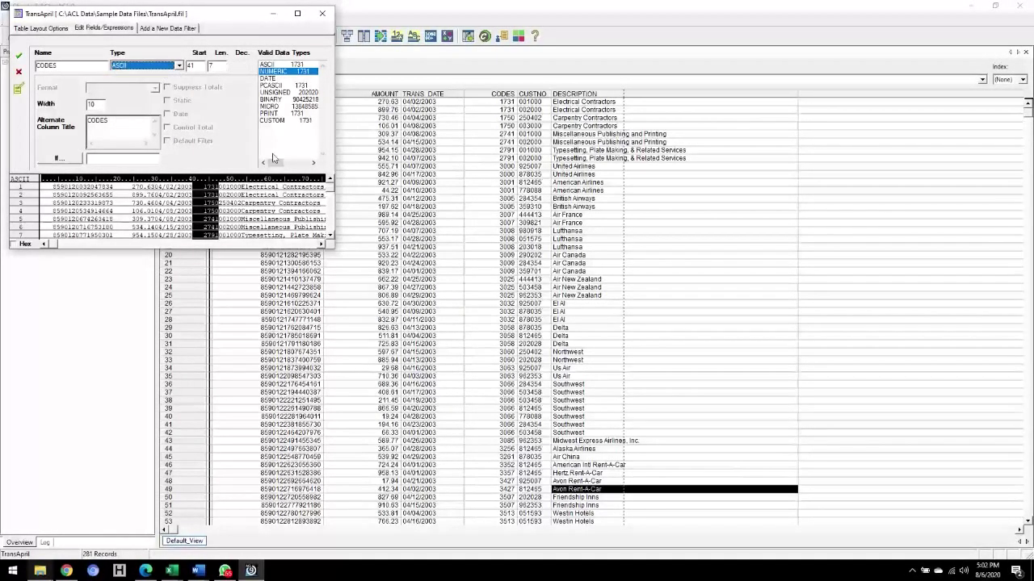
click(17, 58)
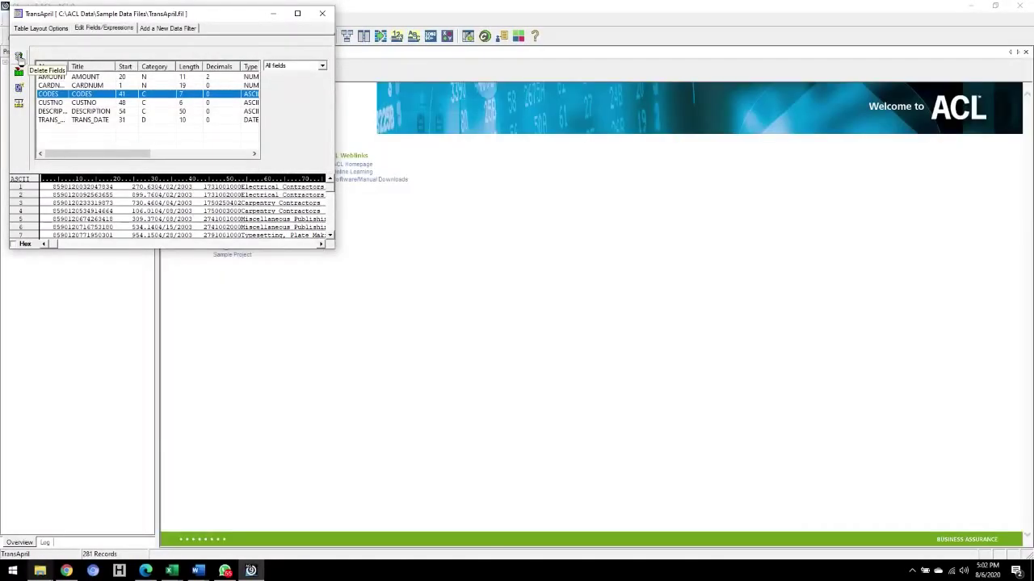
click(321, 14)
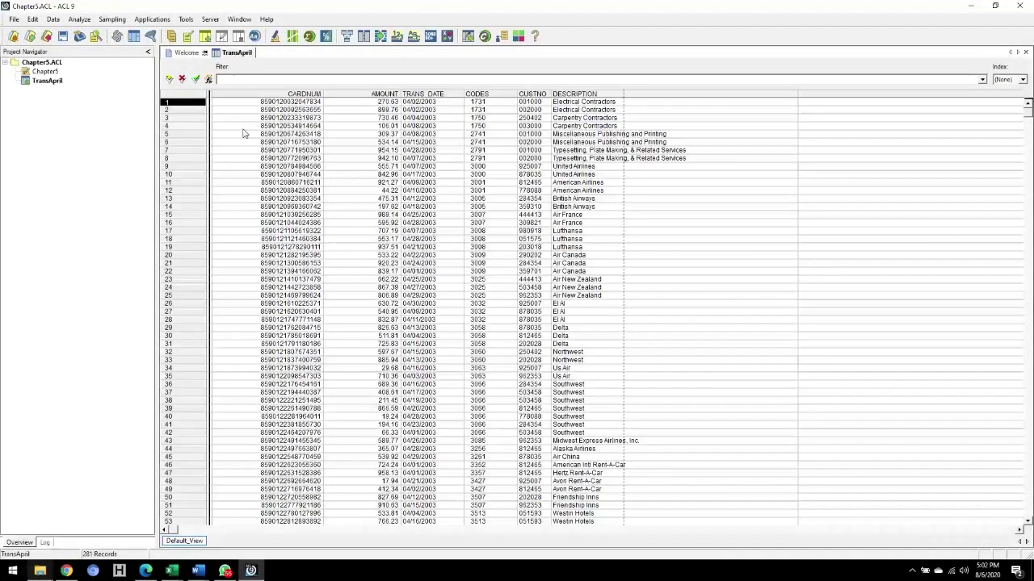
Build and verify the view filter BETWEEN(ALLTRIM(CODES),"3000","3261"), save it as AIRFAREEXP and apply it
click(209, 79)
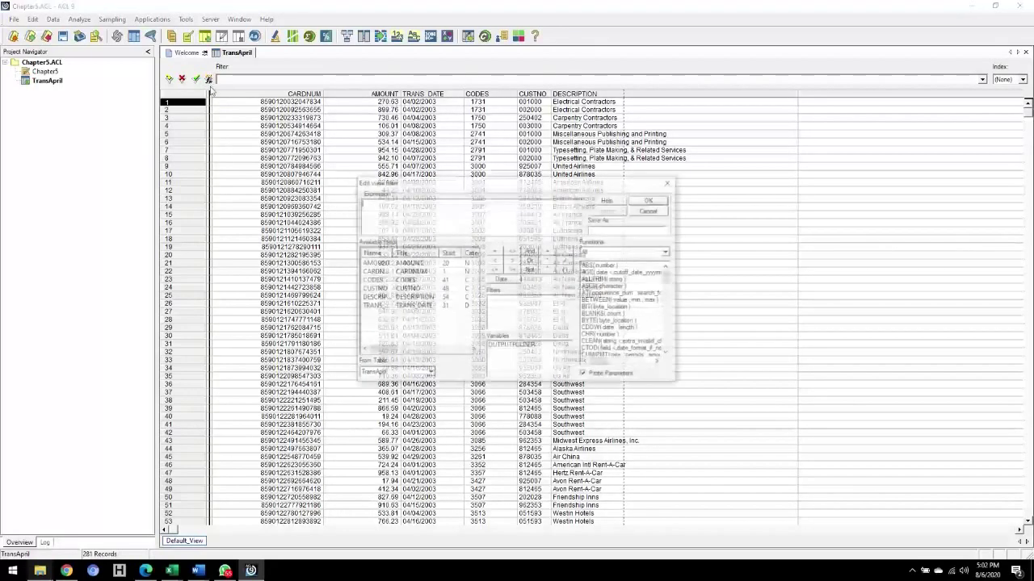
text(BETWEEN)
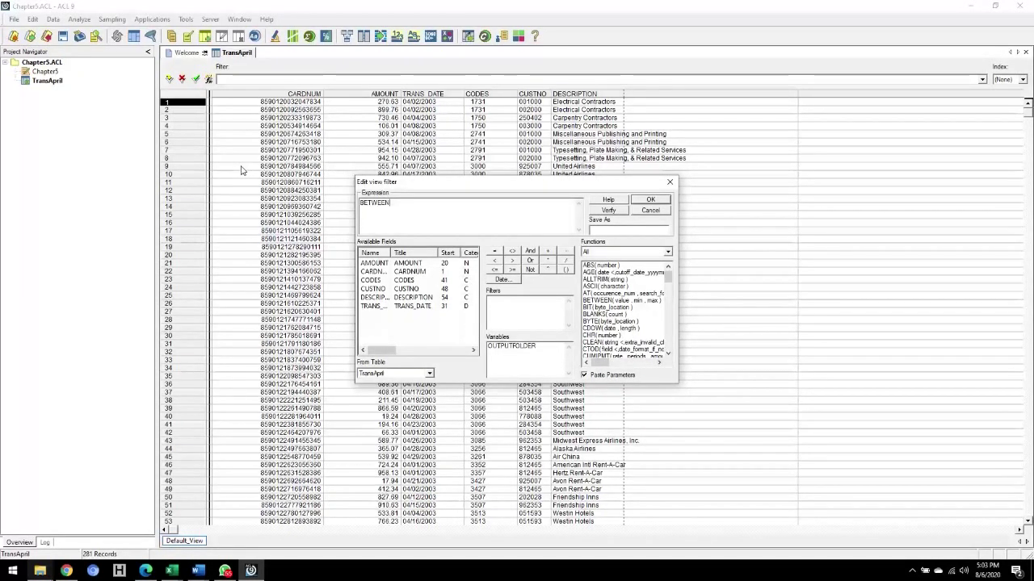
text((AL)
text(RIM()
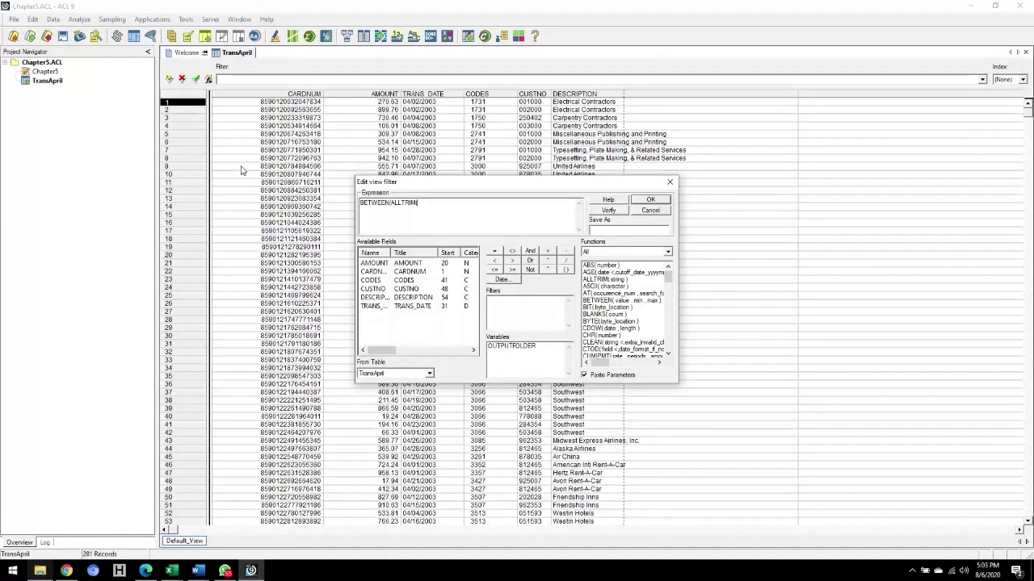
text(DES),"3000","3261"))
click(607, 210)
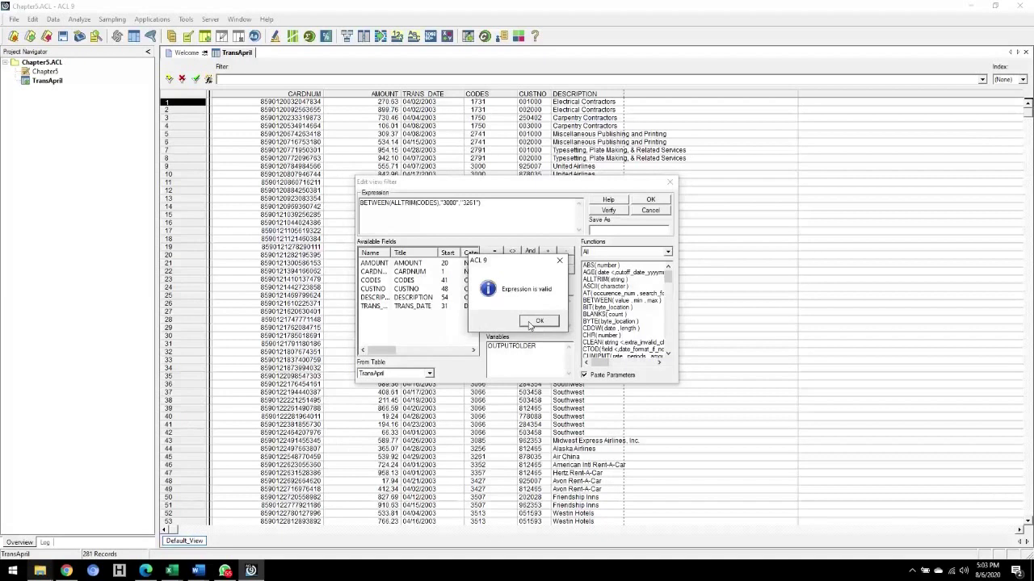
click(531, 320)
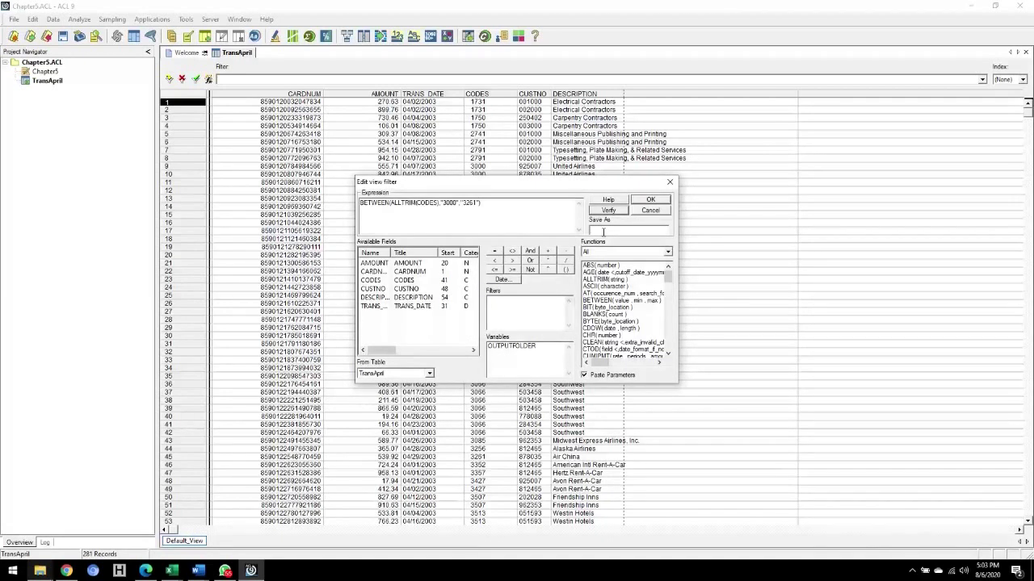
text(A)
click(646, 201)
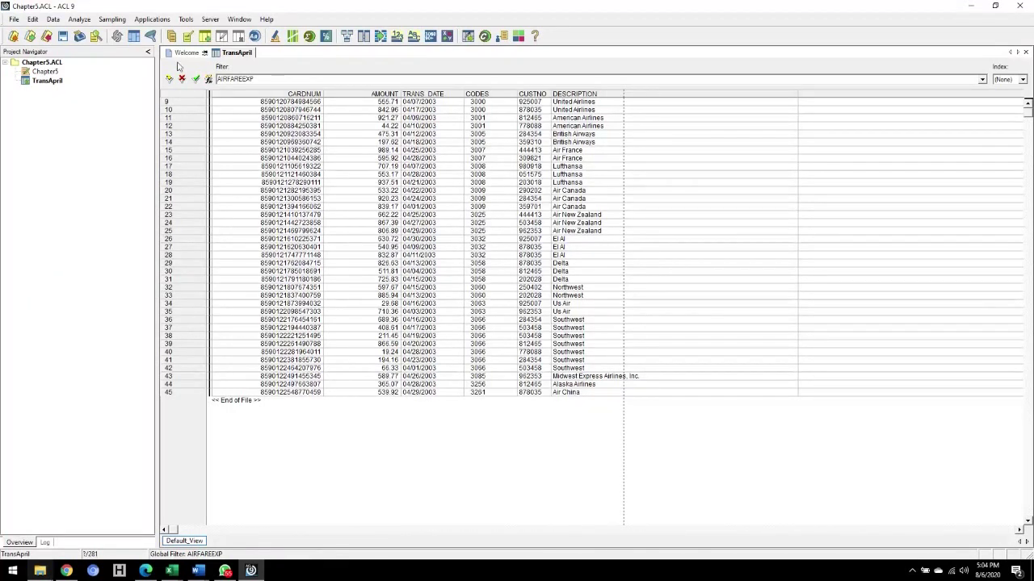
Total the AMOUNT field of the TransApril records filtered by AIRFAREEXP
click(79, 22)
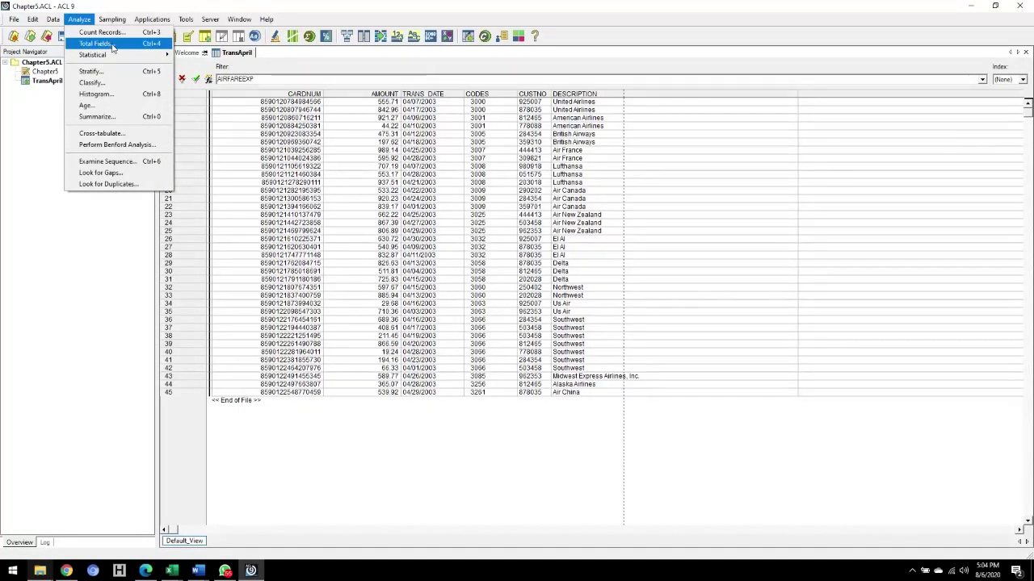
click(97, 43)
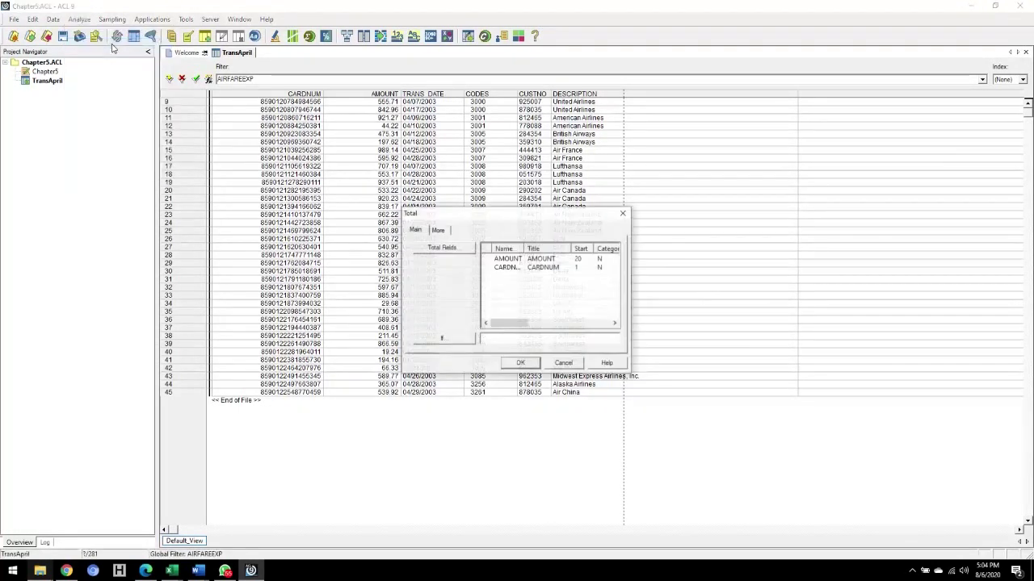
click(502, 258)
click(521, 363)
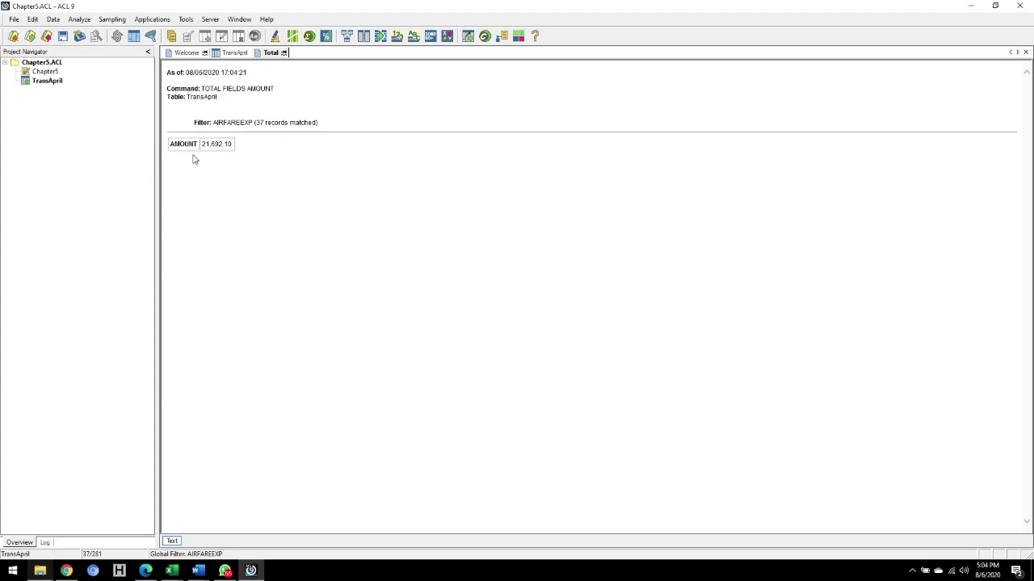
Return to the TransApril table and remove the AIRFAREEXP filter so that all records are listed
click(229, 53)
double_click(271, 81)
key(BackSpace)
key(Return)
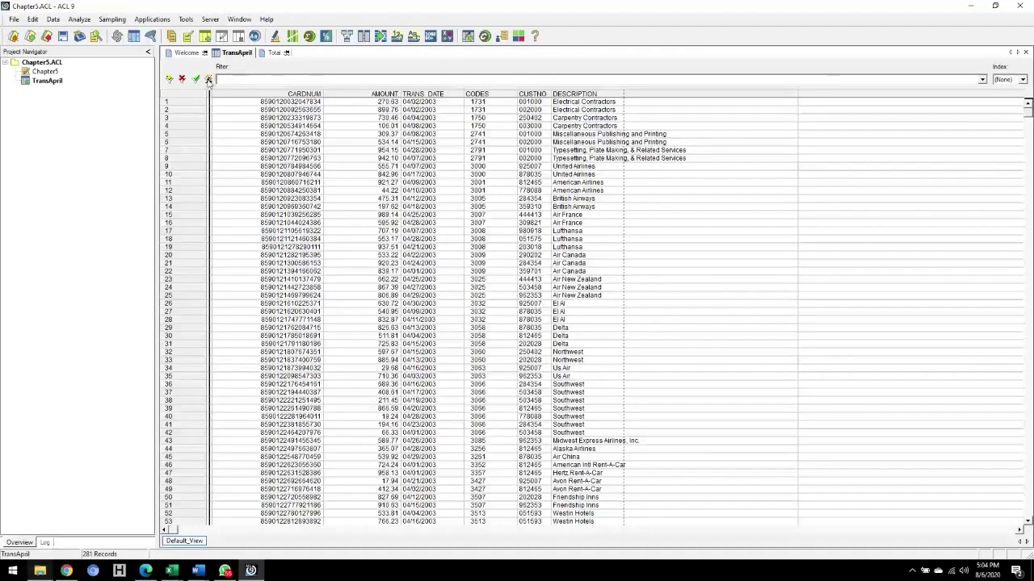
Create and verify the hotel view filter expression BETWEEN(ALLTRIM(CODES),"3507","3750") for TransApril
click(208, 78)
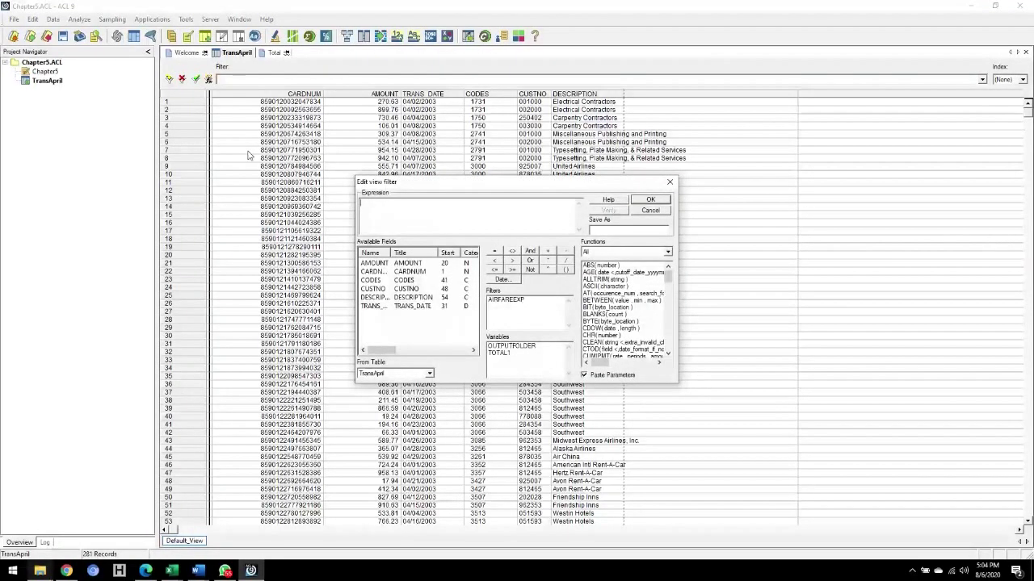
text(BETWEEN)
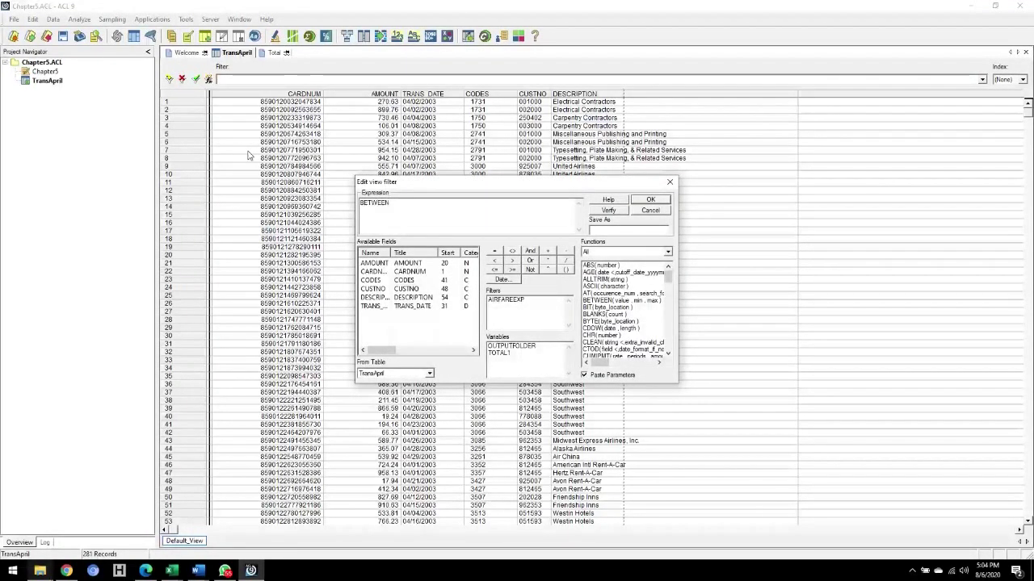
text((ALLTRIM()
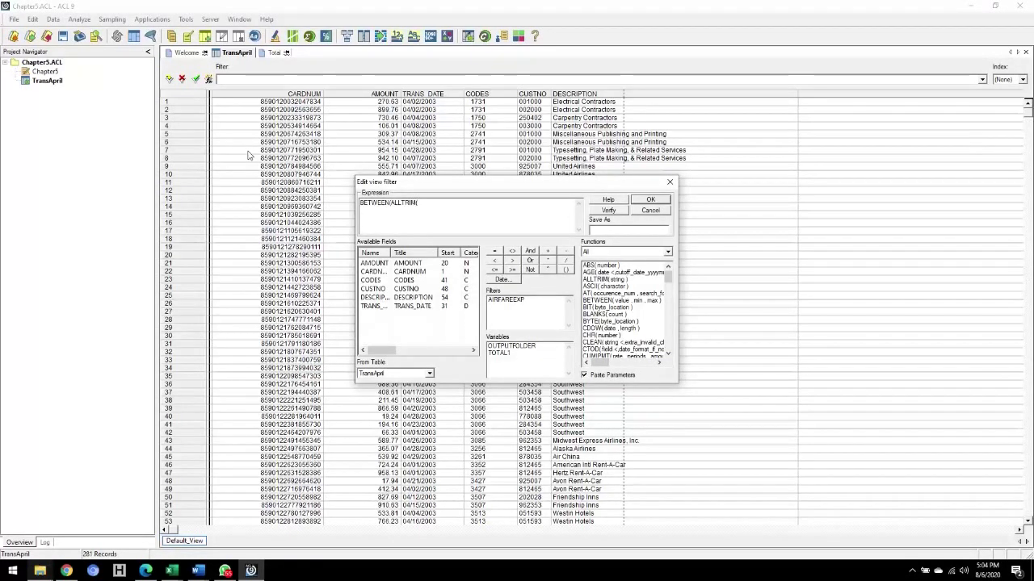
text(CODES),'')
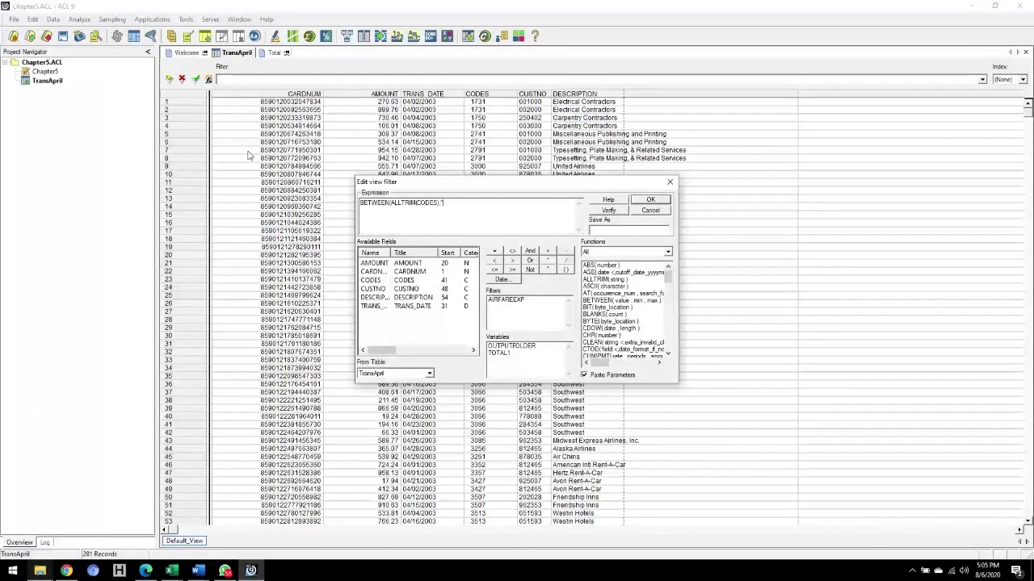
text(3507","3750)
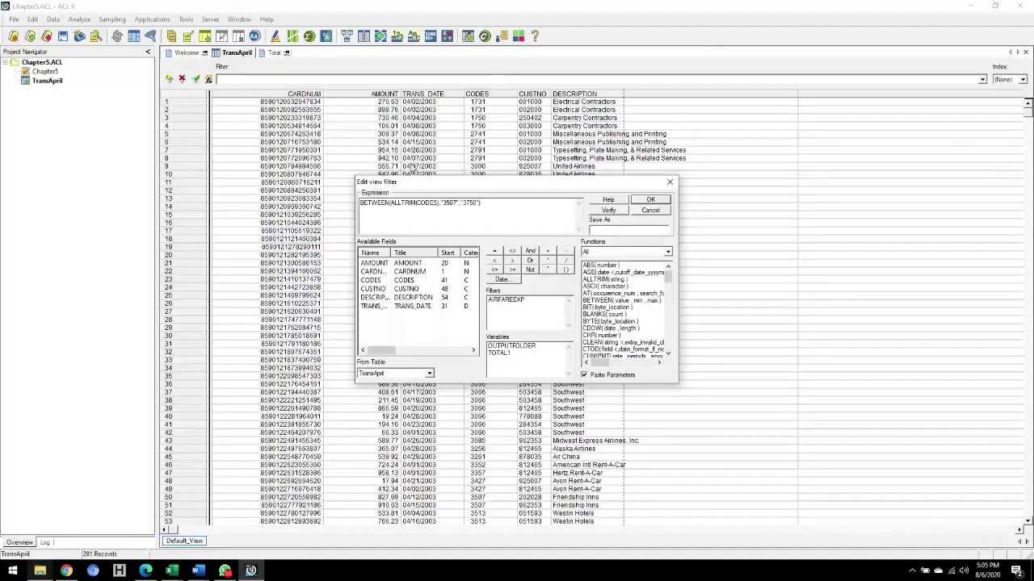
click(605, 211)
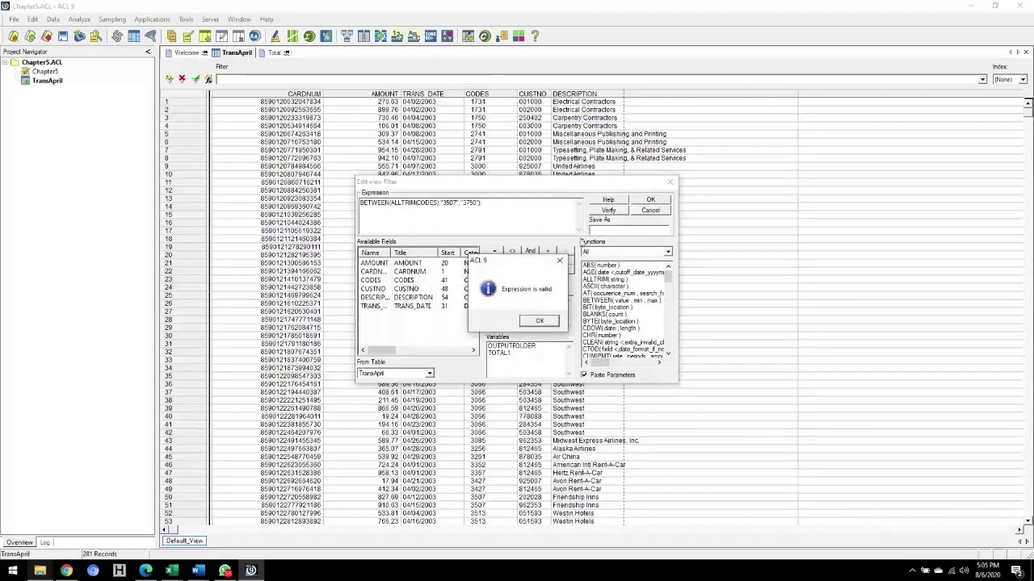
click(538, 320)
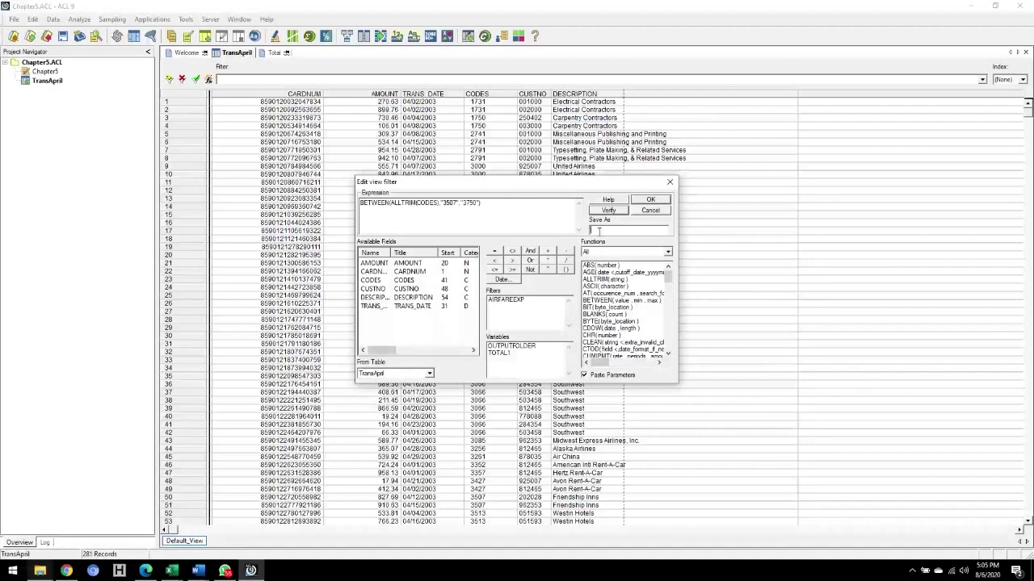
Save the hotel filter expression as HOTELEXP and apply it to the TransApril view
click(599, 230)
text(HOTELEXP)
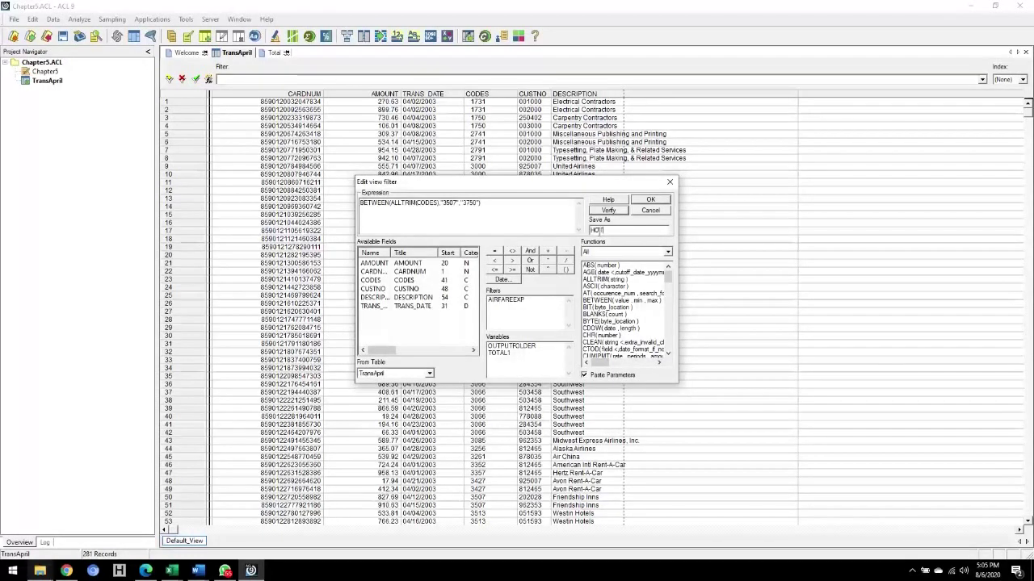
click(647, 202)
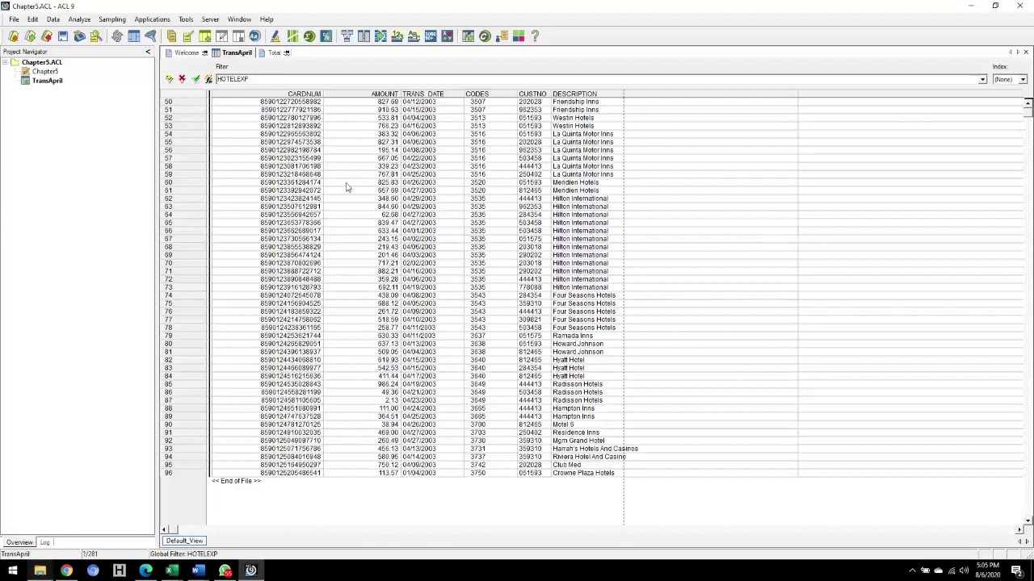
Total the AMOUNT field of the TransApril records filtered by HOTELEXP
click(79, 18)
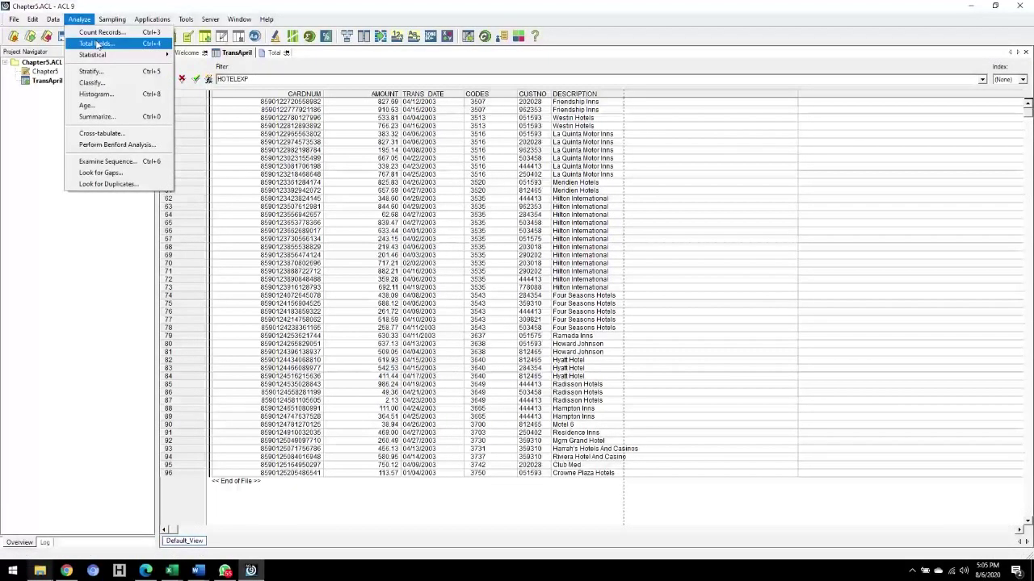
click(96, 44)
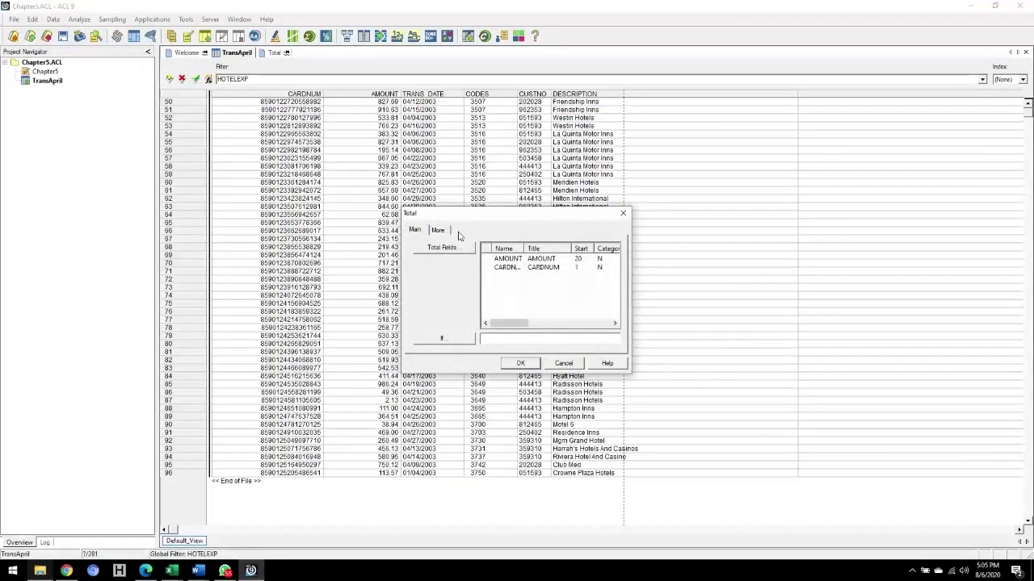
click(506, 259)
click(520, 362)
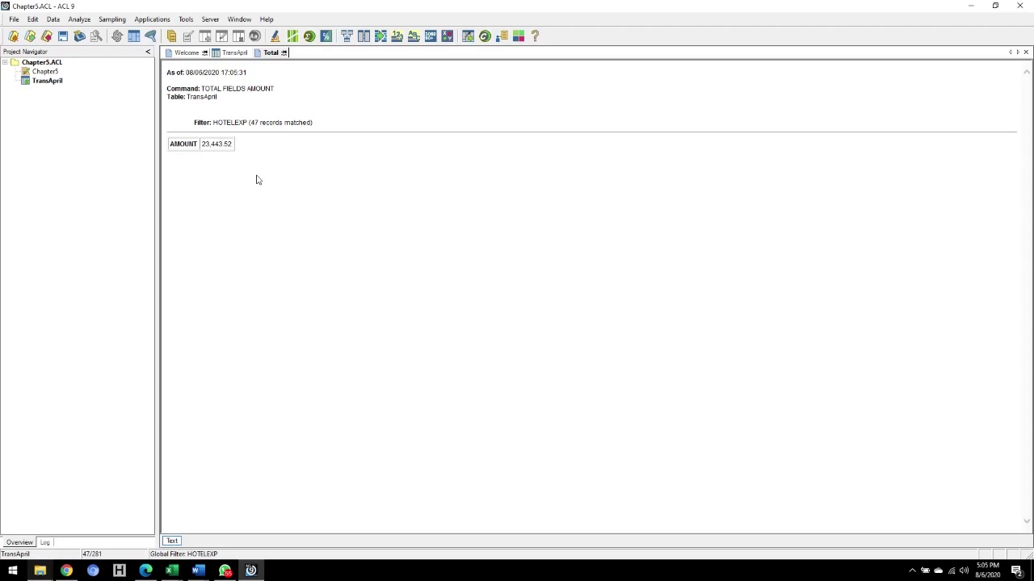
Return to the TransApril table and clear the HOTELEXP filter from the view
click(231, 53)
double_click(249, 79)
key(BackSpace)
key(Return)
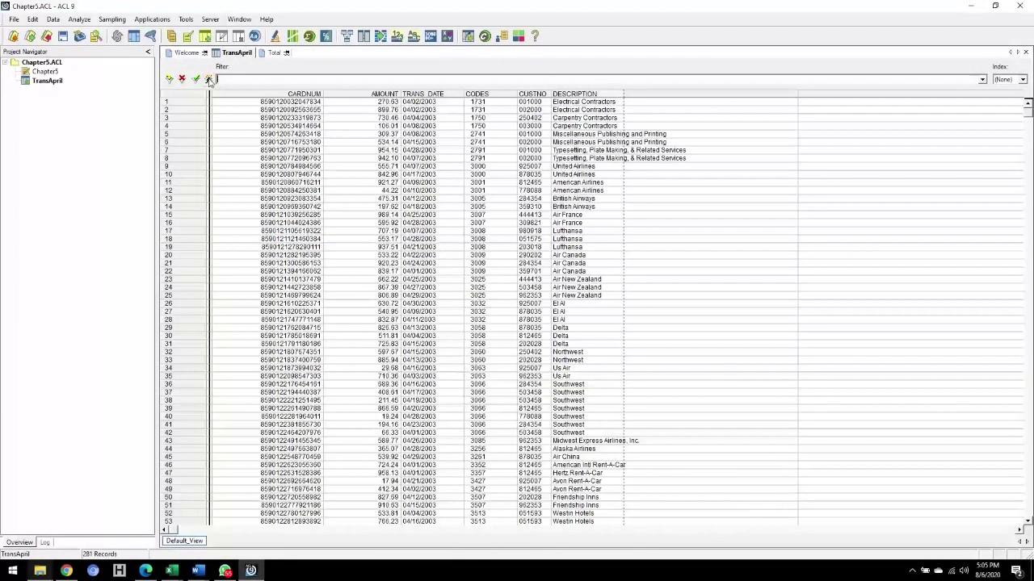
Create and verify the car rental view filter expression BETWEEN(ALLTRIM(CODES),"3352","3427") for TransApril
click(208, 79)
text(BETWEEN)
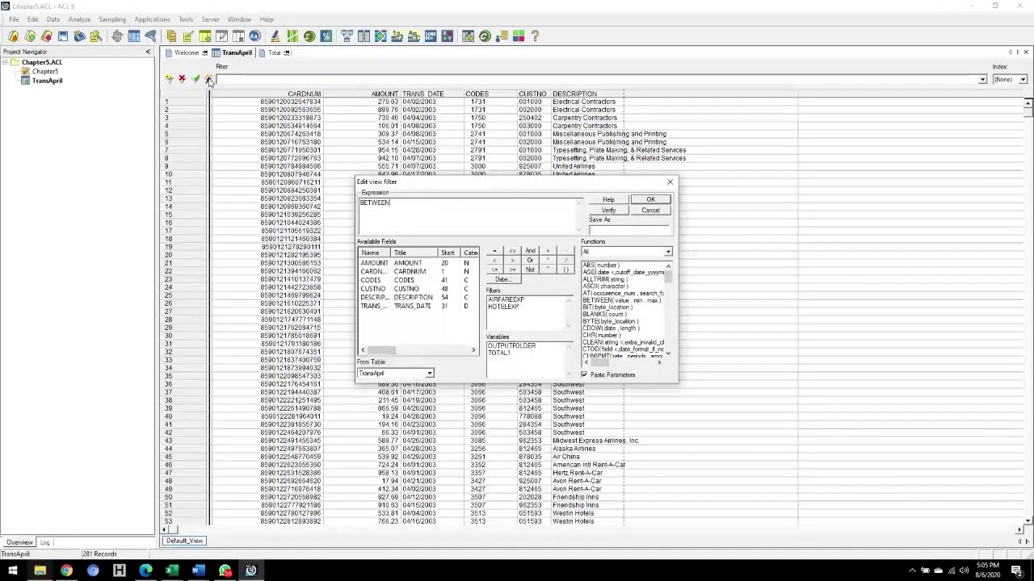
text((ALLTRIM)
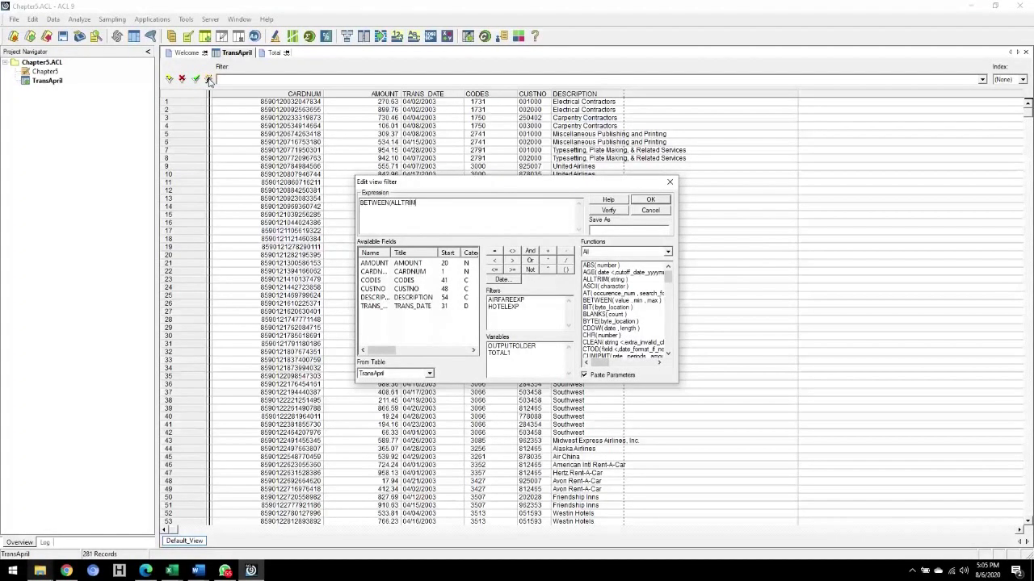
text((CODES),")
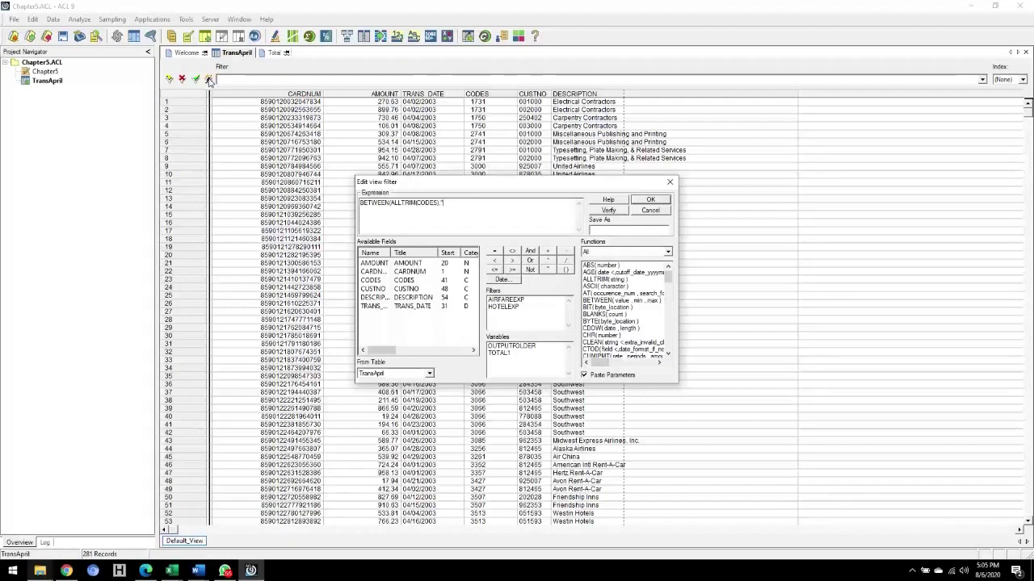
text(335)
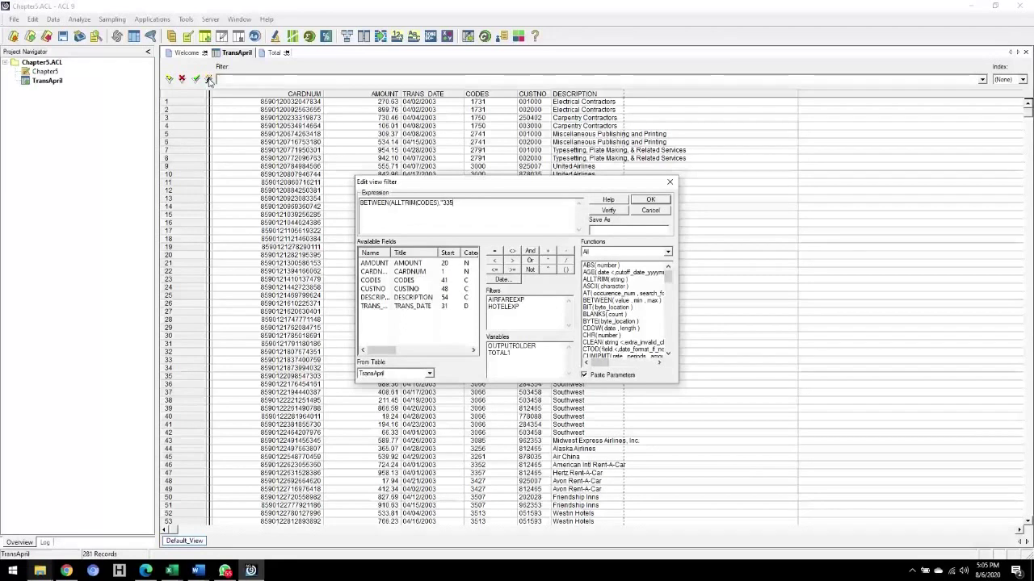
text(2",")
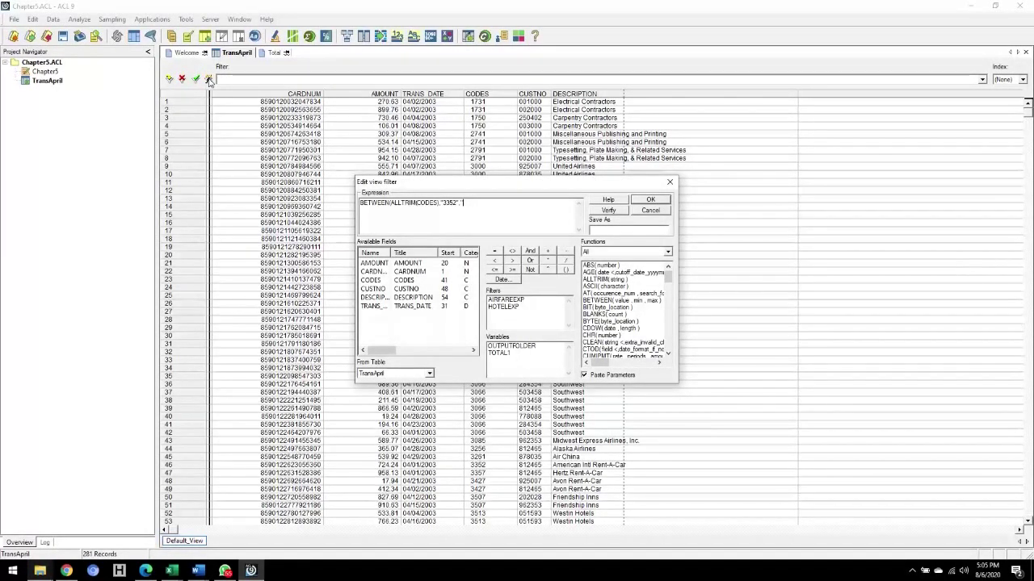
text(3427)
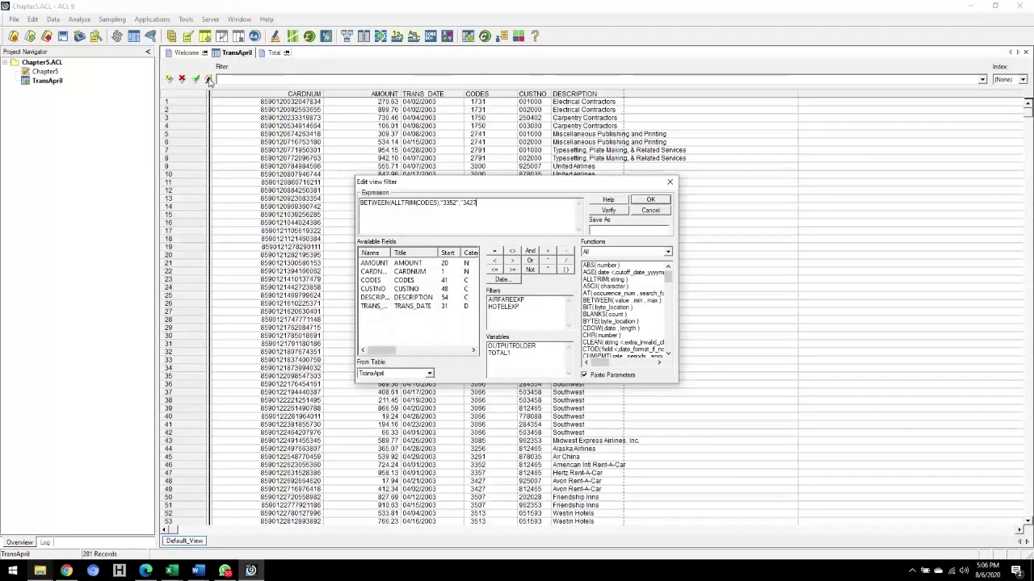
text("))
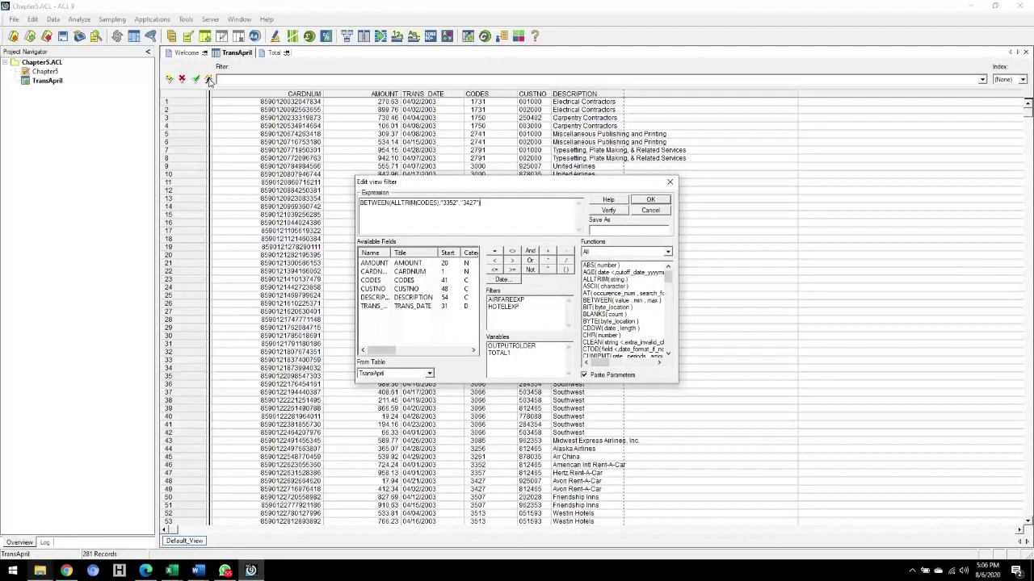
click(608, 212)
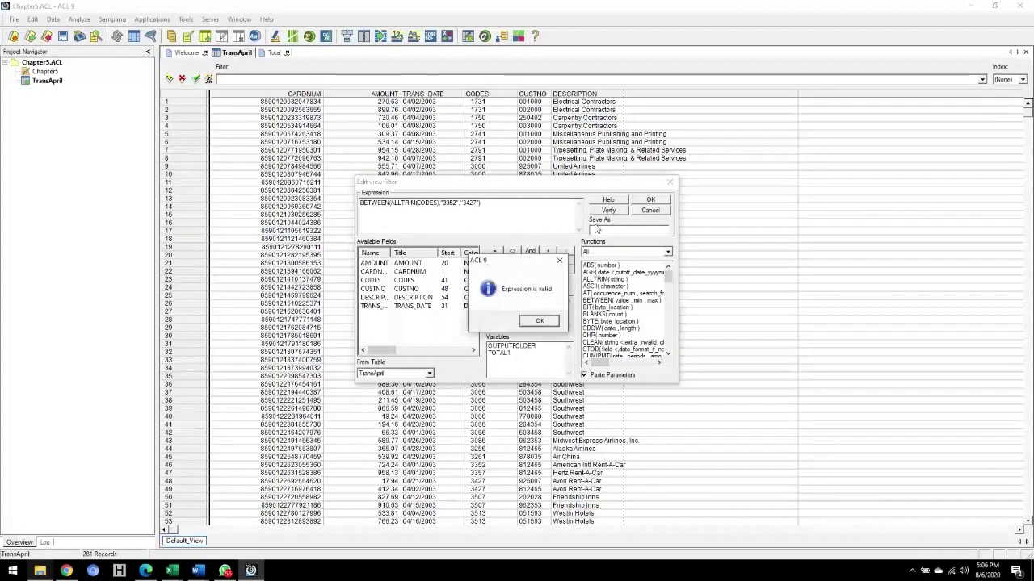
click(536, 319)
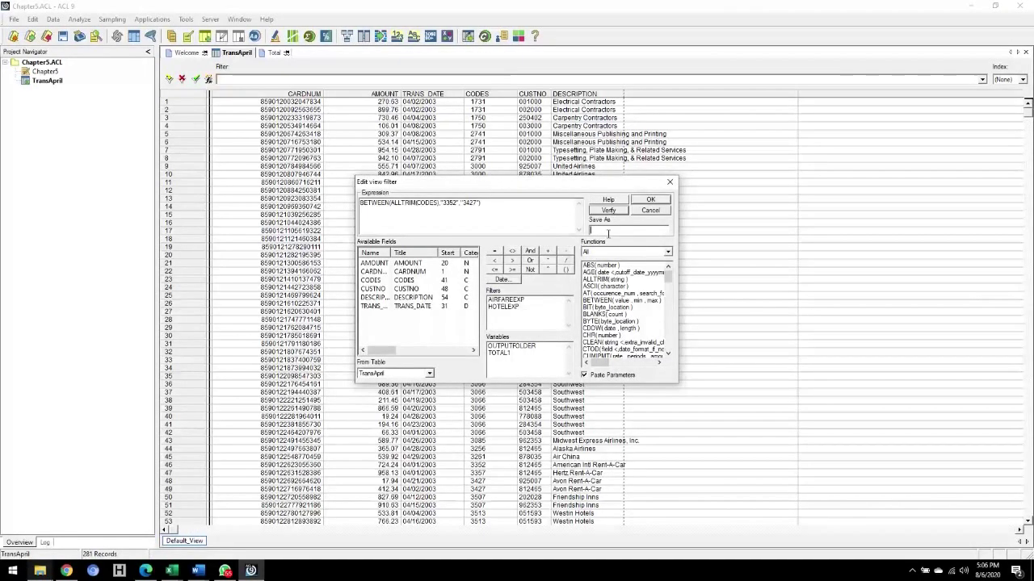
Save the car rental filter expression as RENTALCAREXP and apply it to the TransApril view
click(608, 232)
text(RENTALCAR)
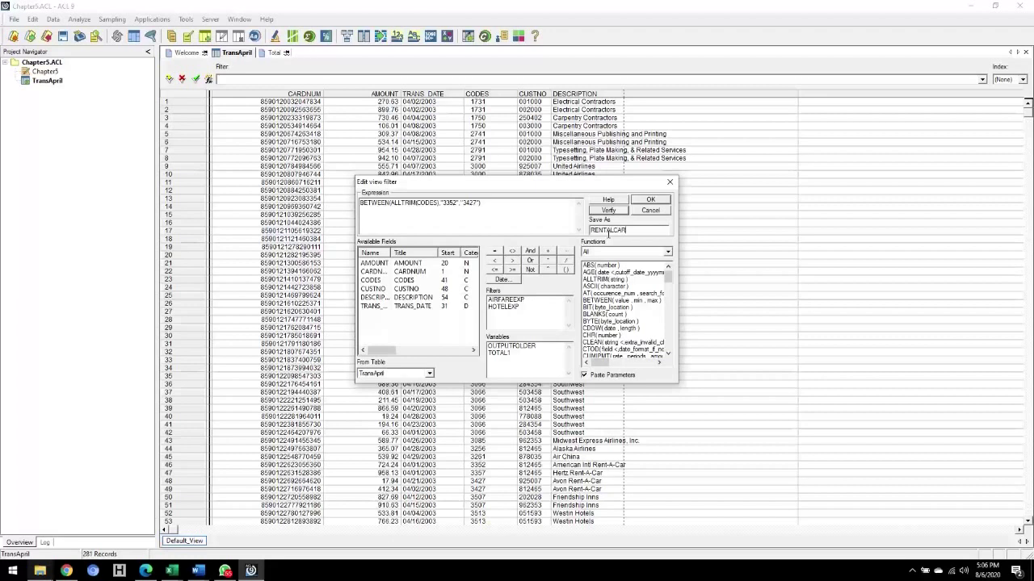
text(EXP)
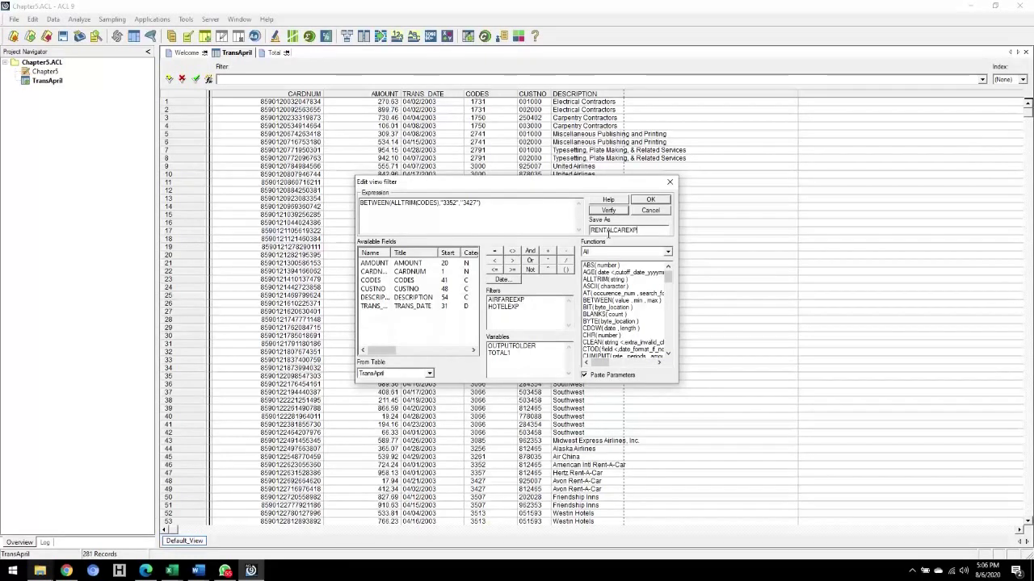
click(641, 201)
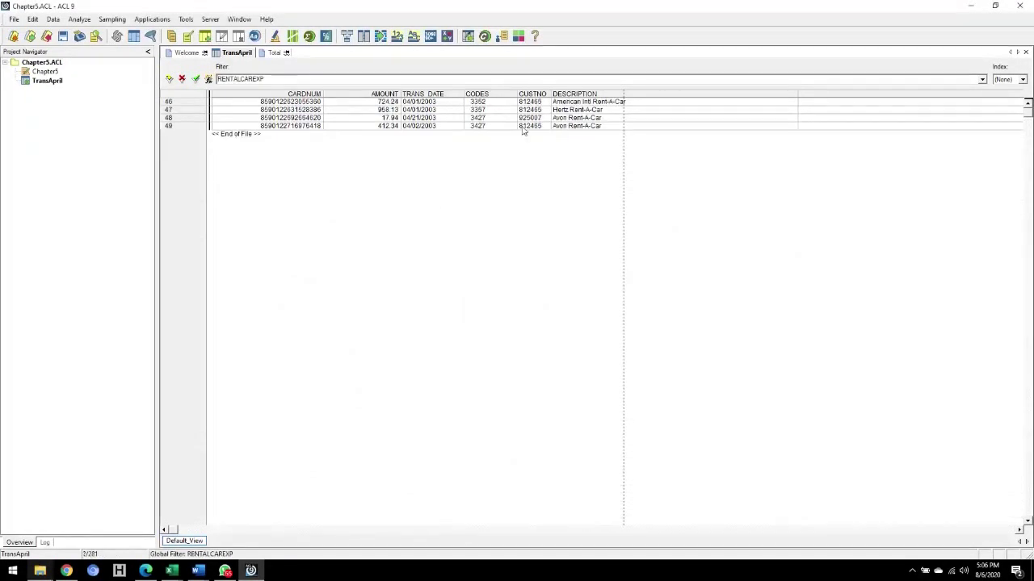
Total the AMOUNT field of the TransApril records filtered by RENTALCAREXP
click(79, 18)
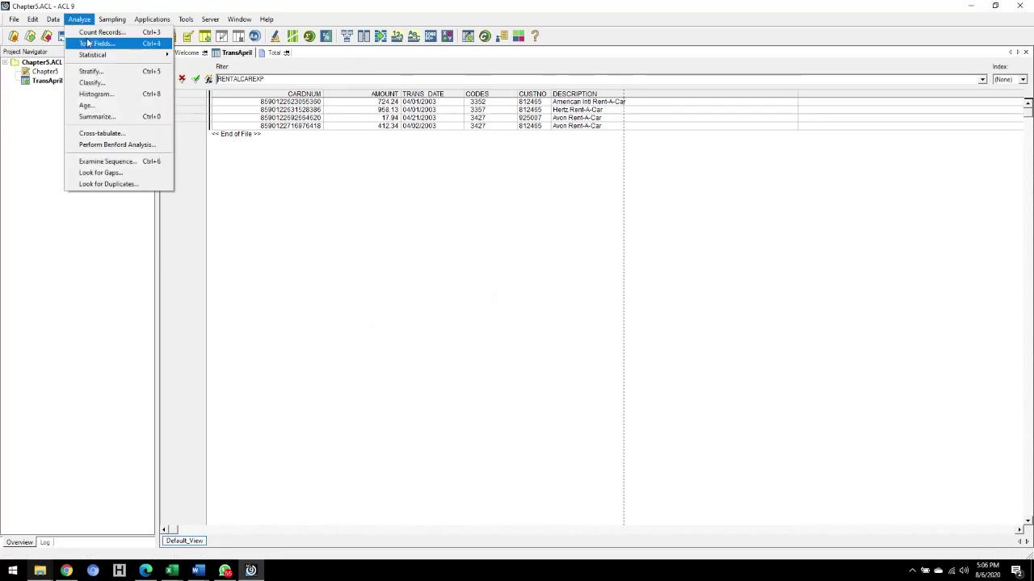
click(89, 42)
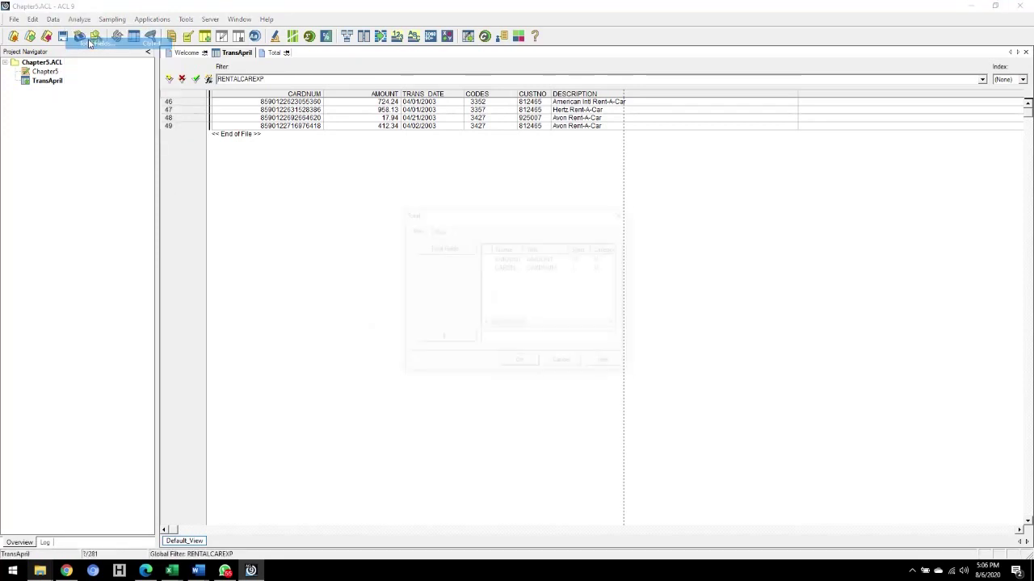
click(501, 260)
click(521, 362)
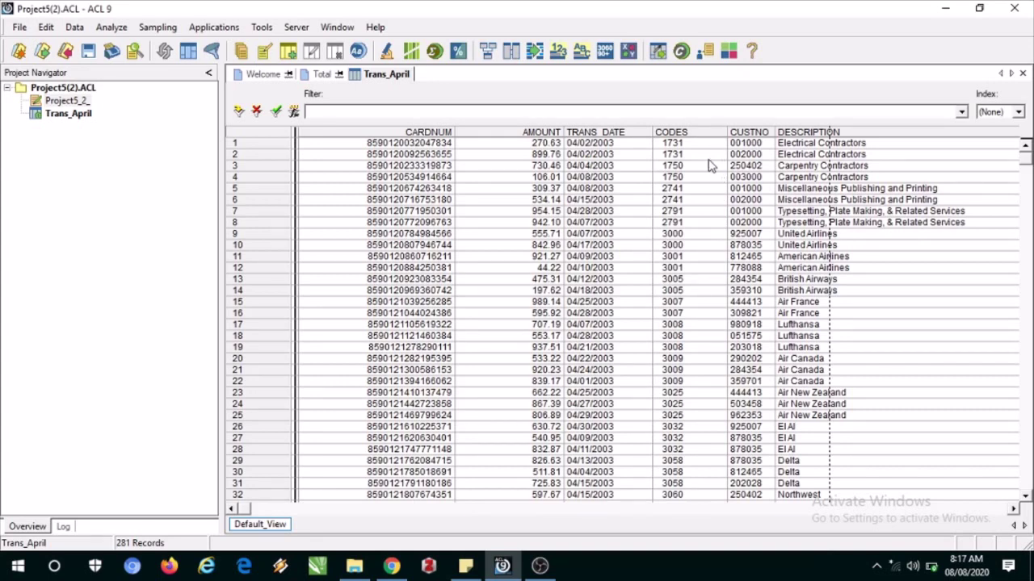
Create, verify and apply the view filter expression ALLTRIM(CODES)="3005" on the Trans_April table
click(295, 110)
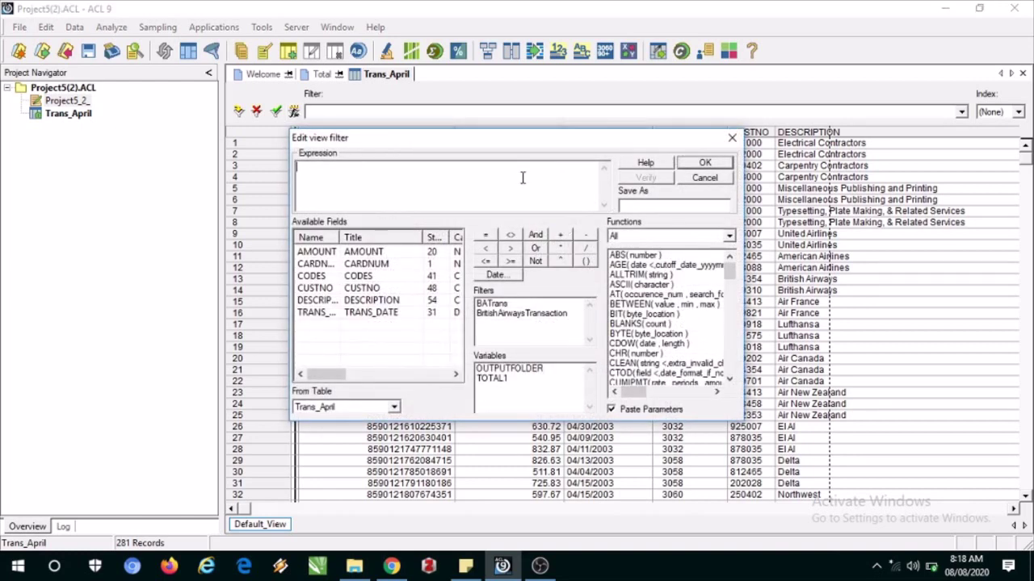
text(ALLTRIM(CODES)
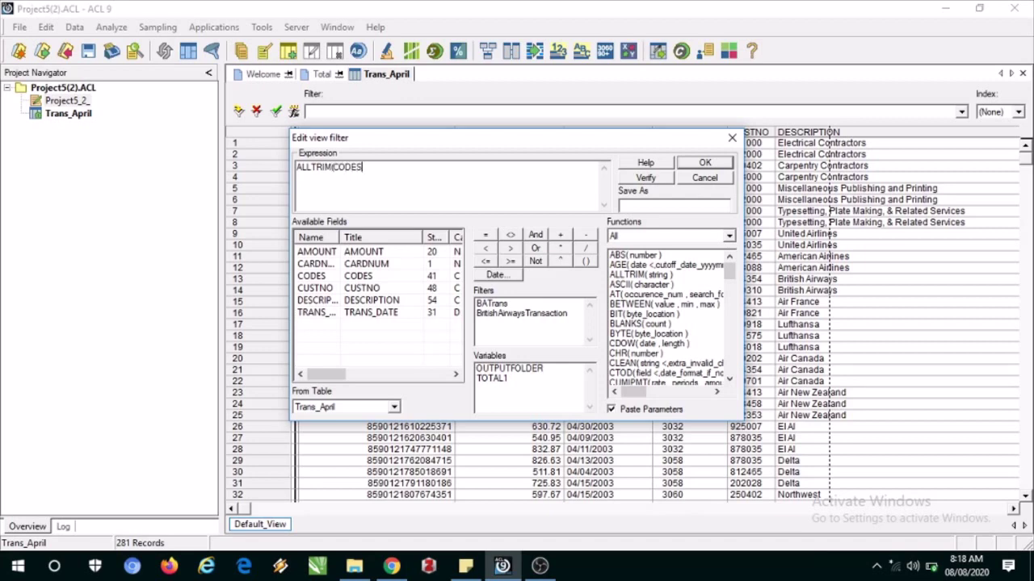
text()="3005")
click(646, 177)
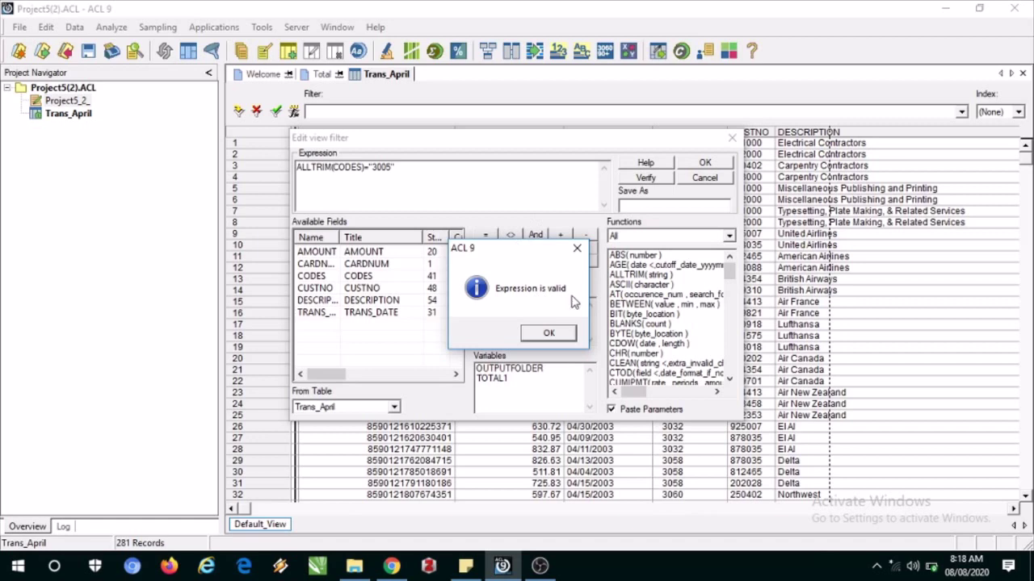
click(549, 336)
click(704, 163)
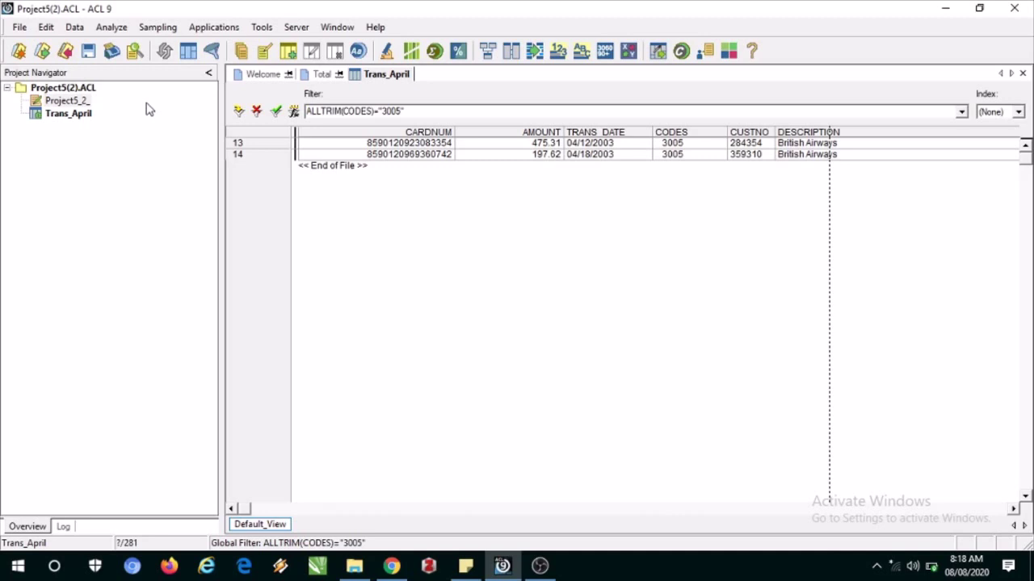
Total the AMOUNT field of the Trans_April records filtered by merchant code 3005
click(113, 33)
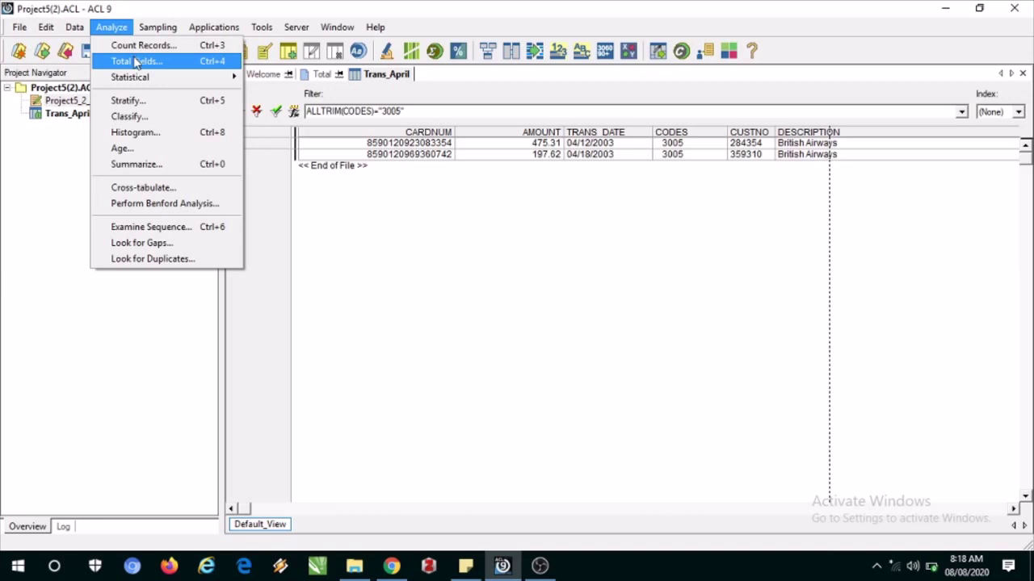
click(136, 63)
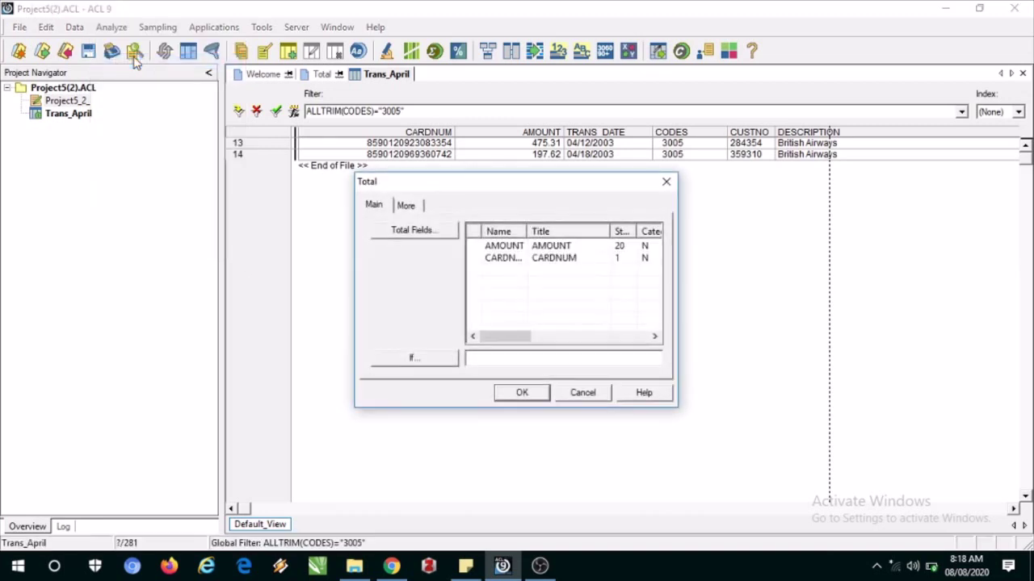
click(502, 249)
click(522, 394)
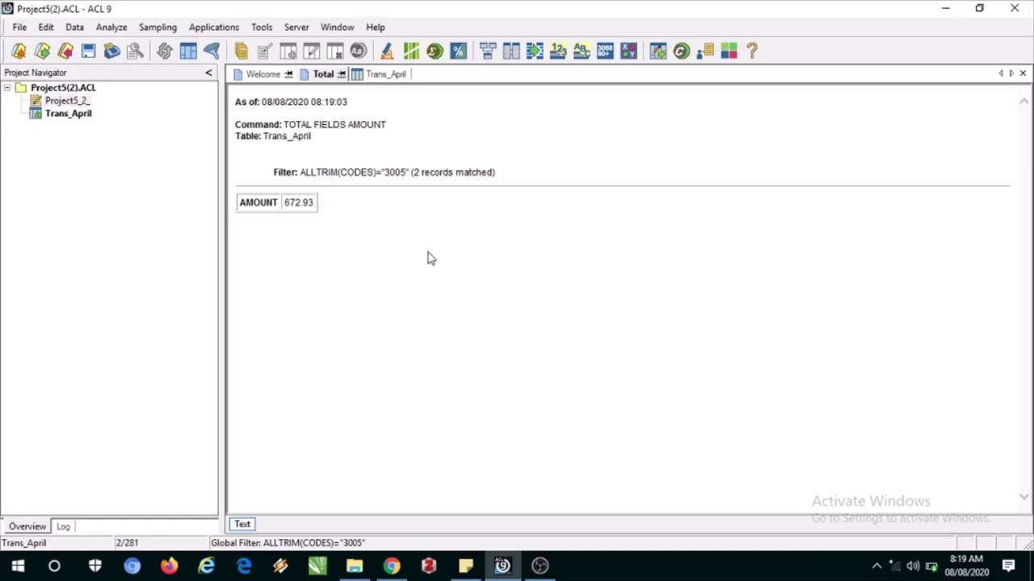
Clear the merchant code filter and quick-filter Trans_April to records whose DESCRIPTION equals British Airways
click(376, 81)
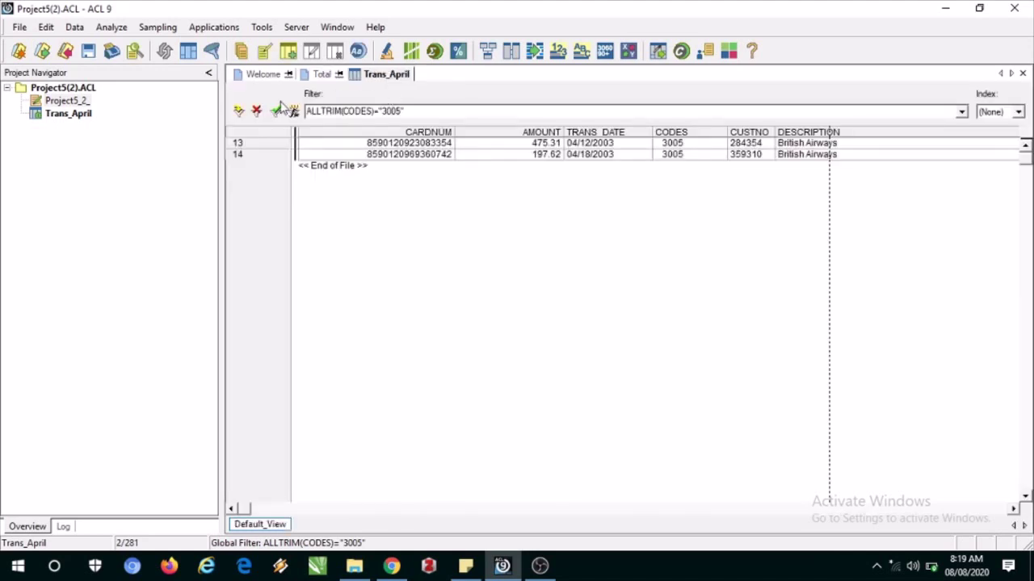
click(257, 111)
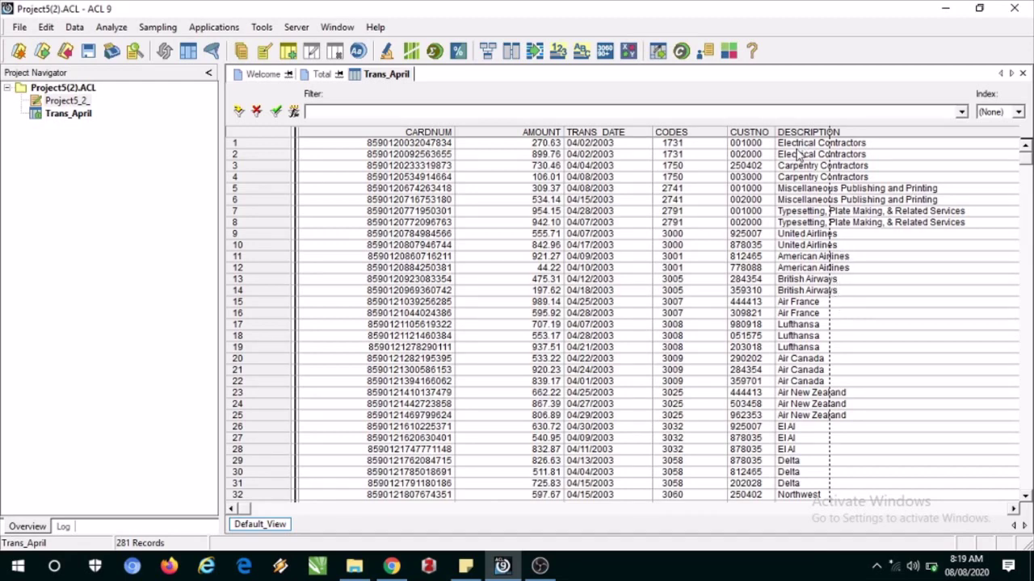
click(800, 279)
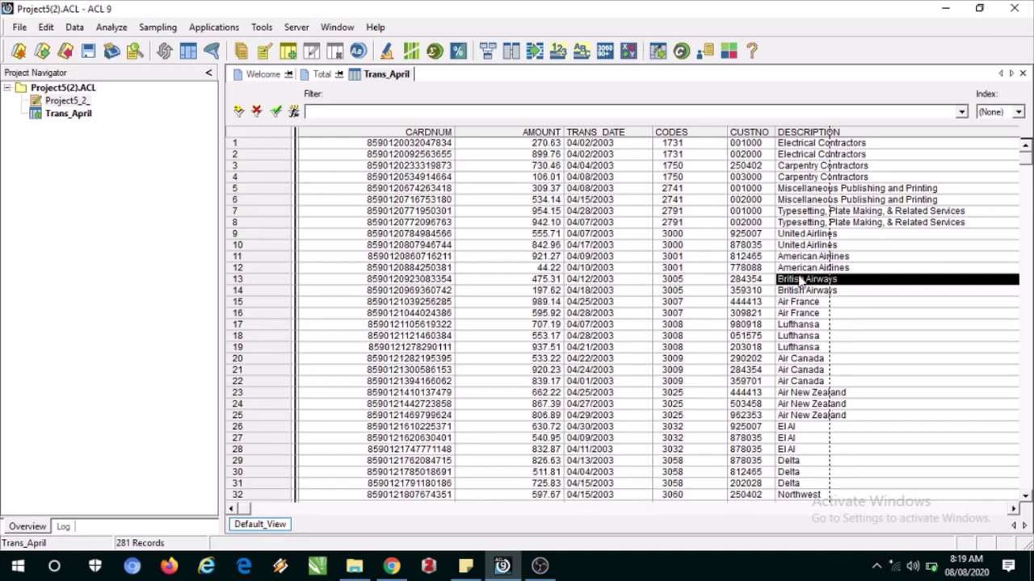
right_click(801, 280)
mouse_move(835, 365)
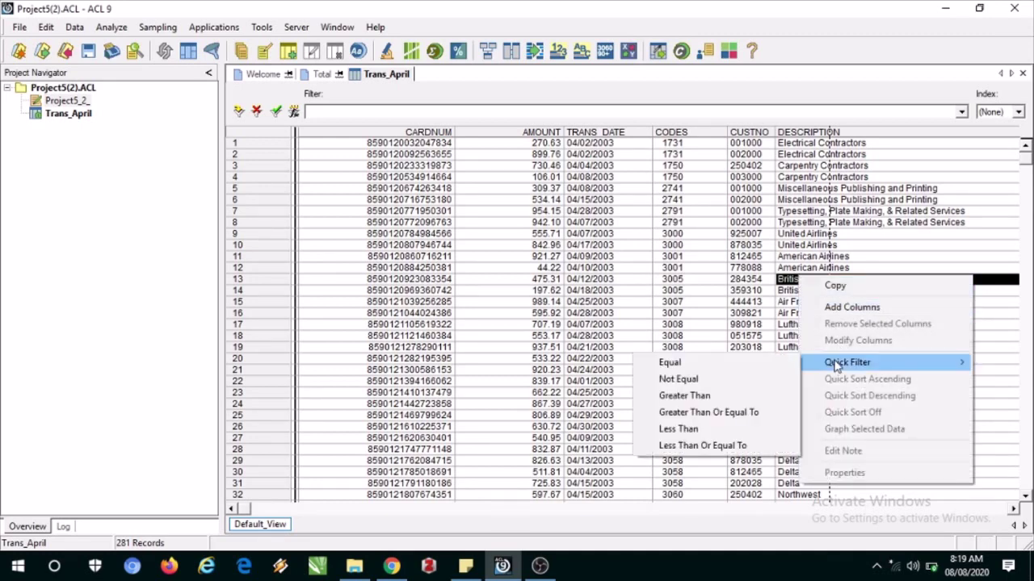
click(759, 369)
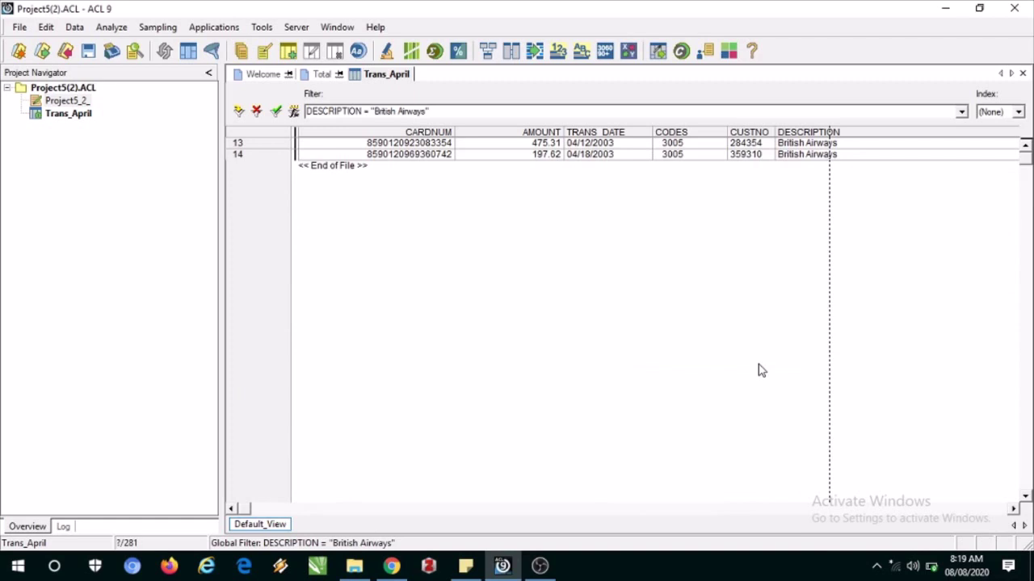
click(794, 145)
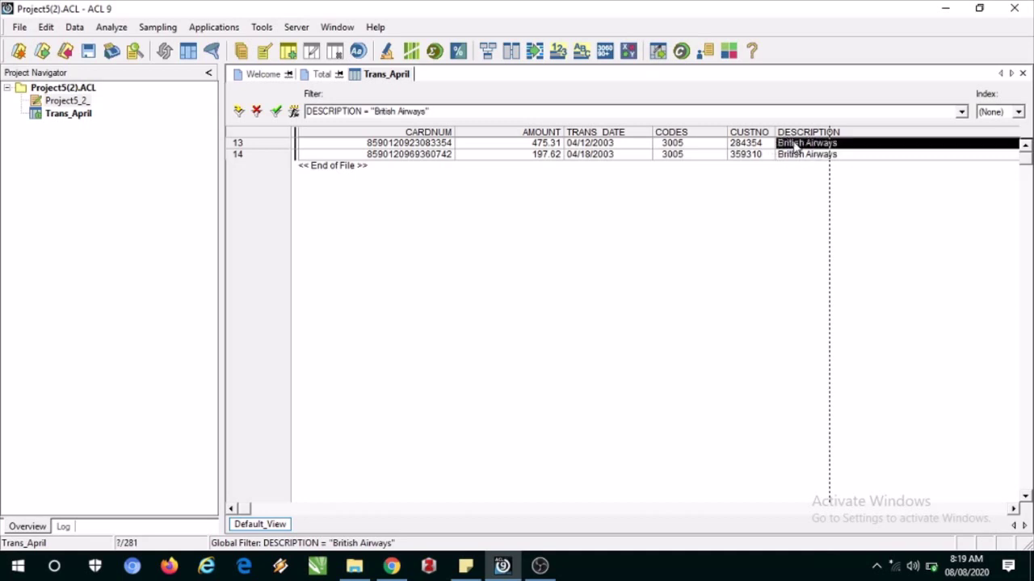
click(736, 190)
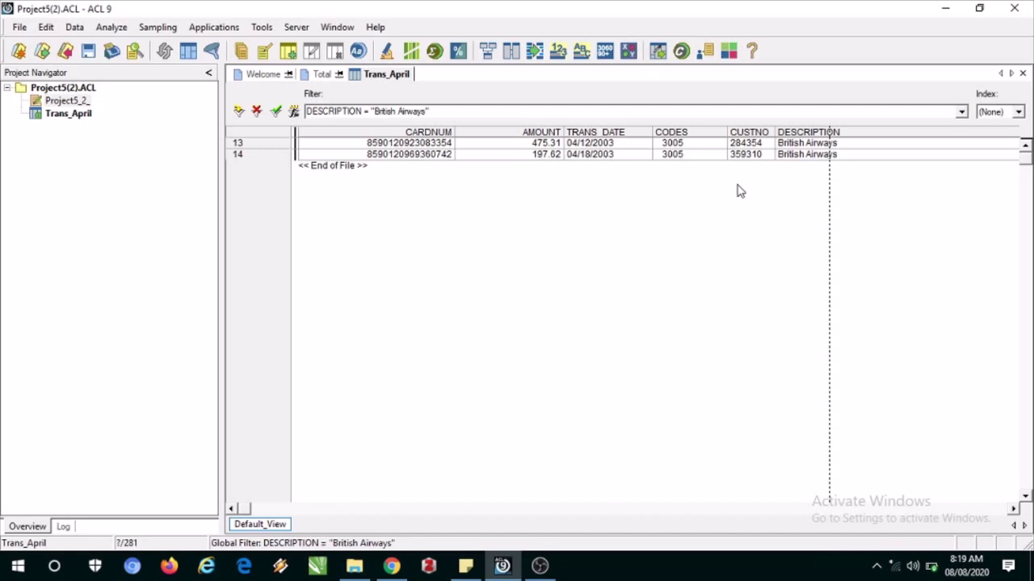
Total the AMOUNT field of the Trans_April records filtered by the British Airways description
click(121, 27)
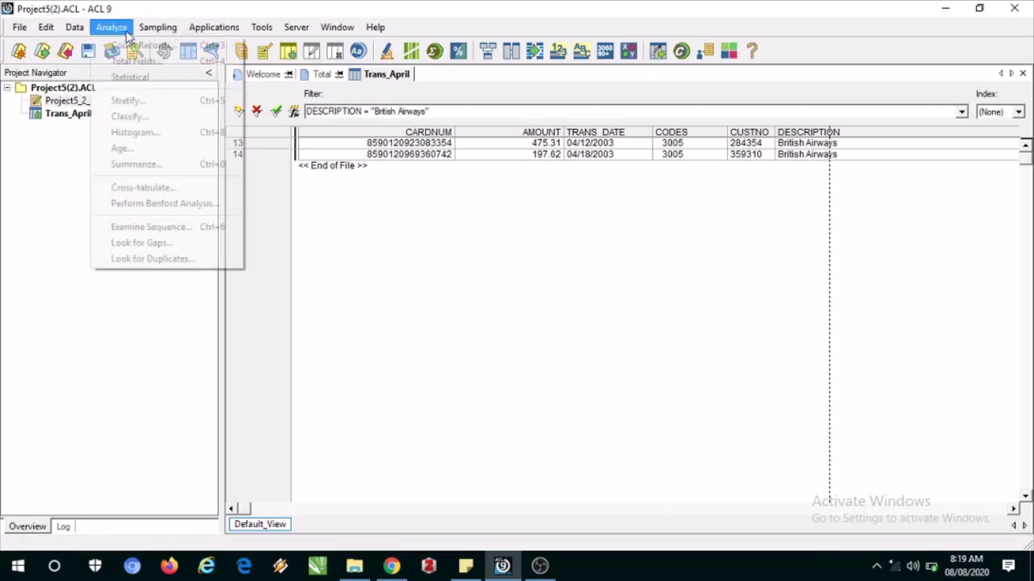
click(152, 62)
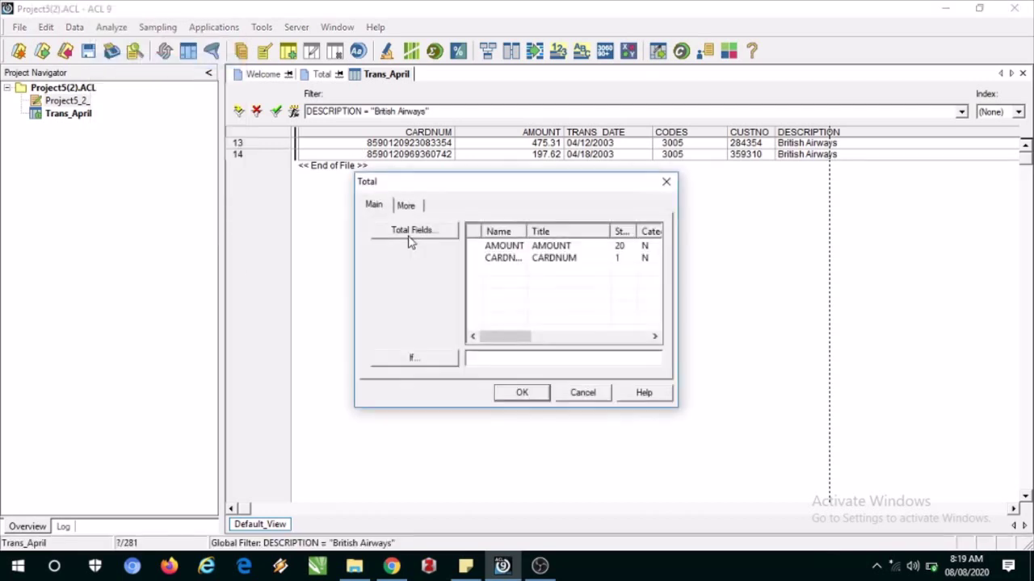
click(511, 247)
click(535, 392)
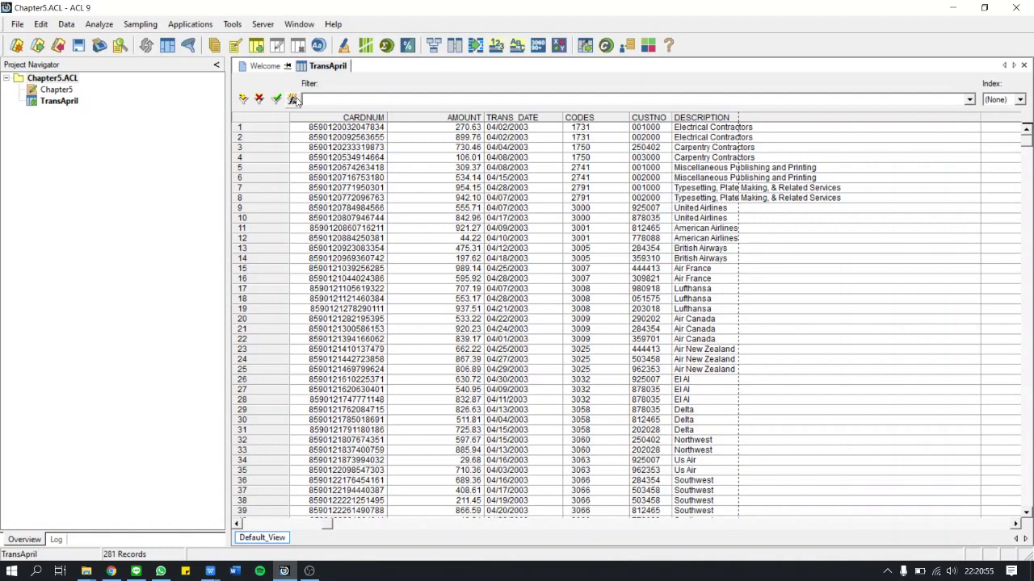
In the Chapter5 project, create, verify and apply the view filter expression ALLTRIM(CODES)="5812" on TransApril
click(294, 99)
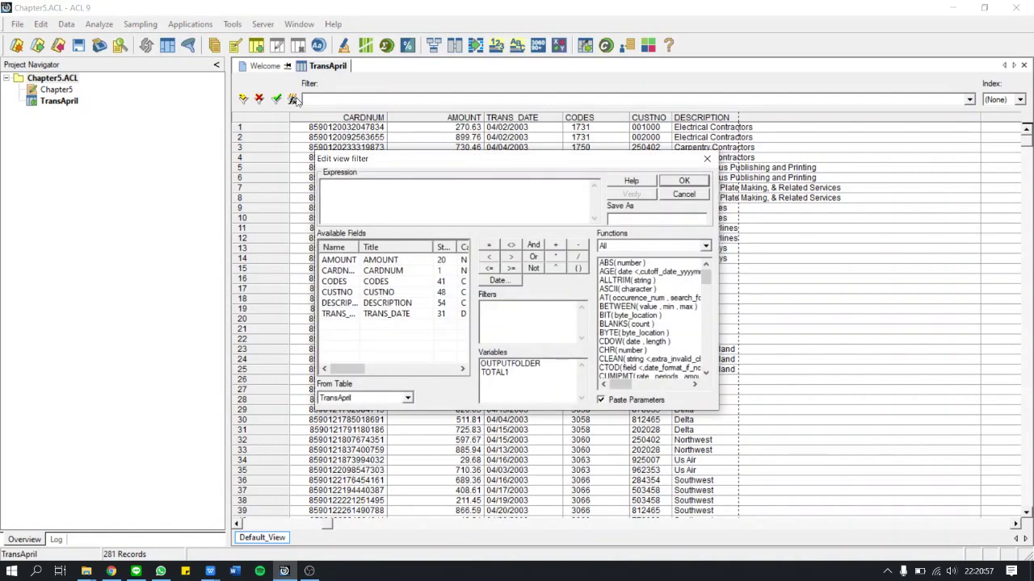
text(ALLTRIM(CODES))
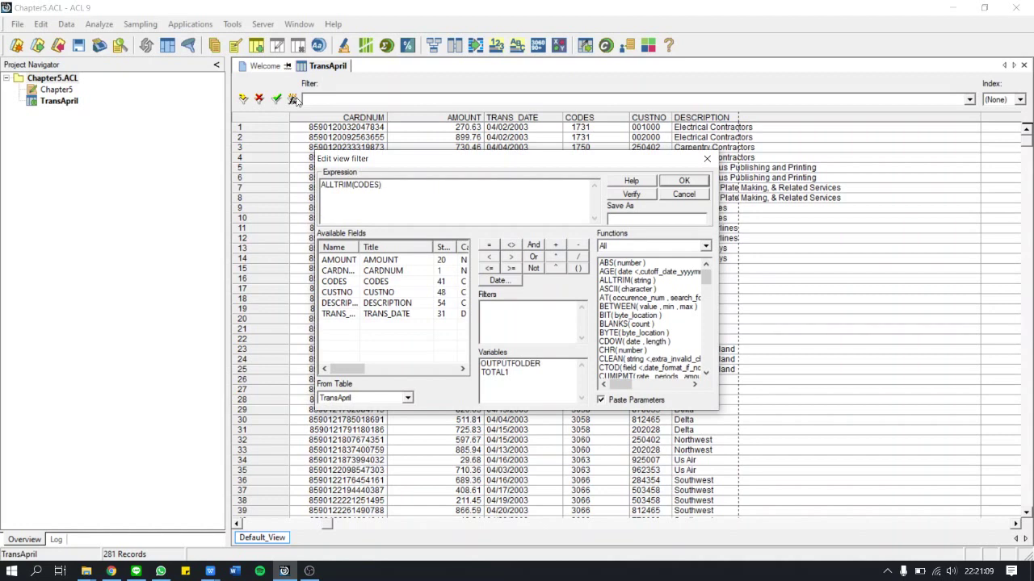
text(="5812")
click(646, 197)
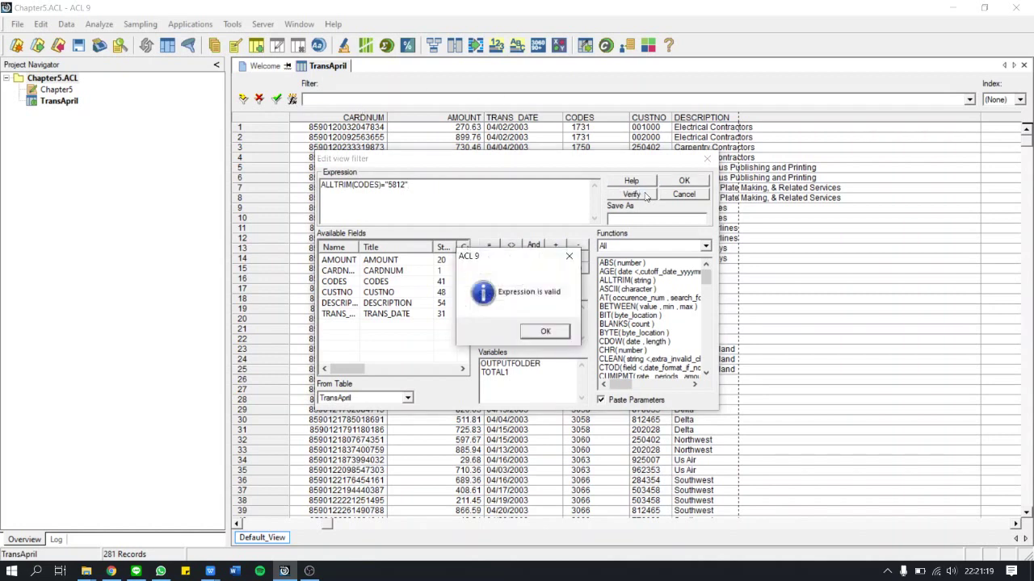
click(547, 332)
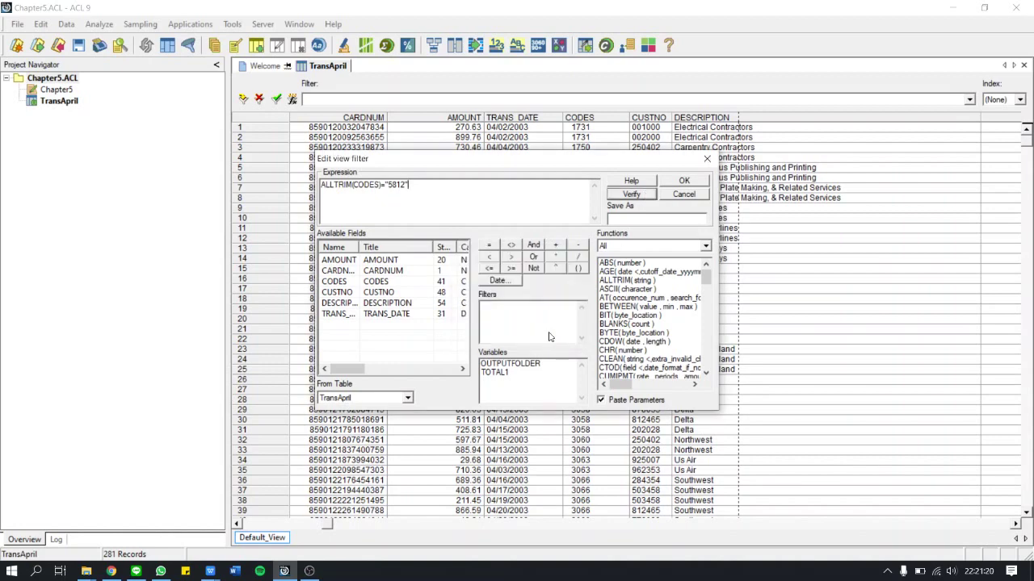
click(685, 183)
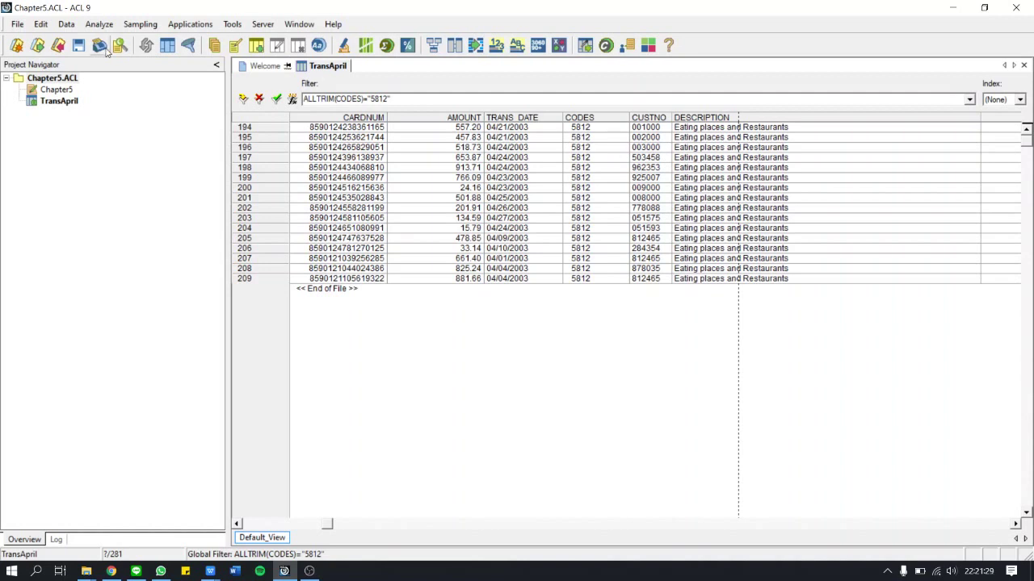
Total the AMOUNT field of the restaurant records filtered by code 5812, and close the total result
click(95, 25)
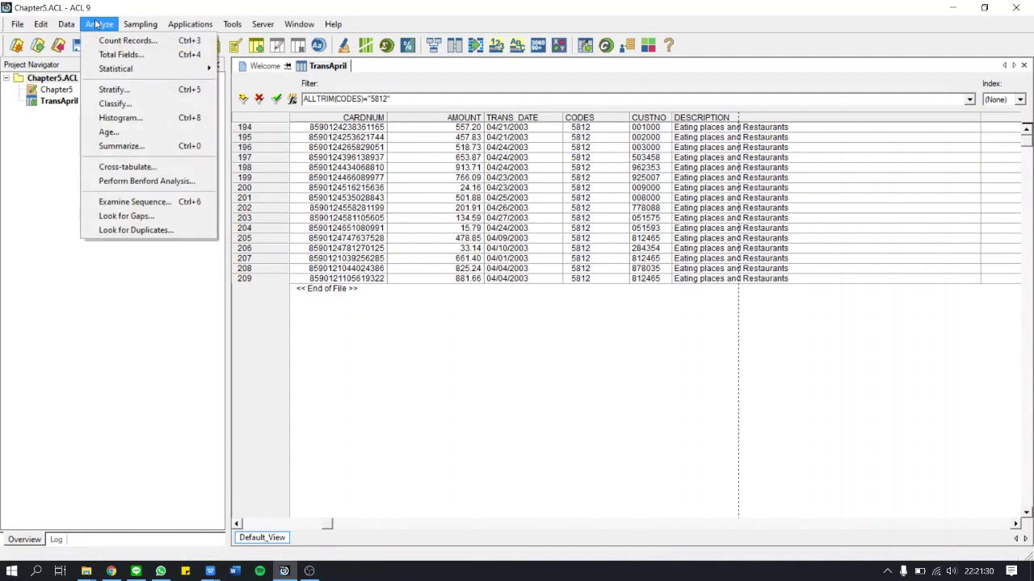
click(150, 54)
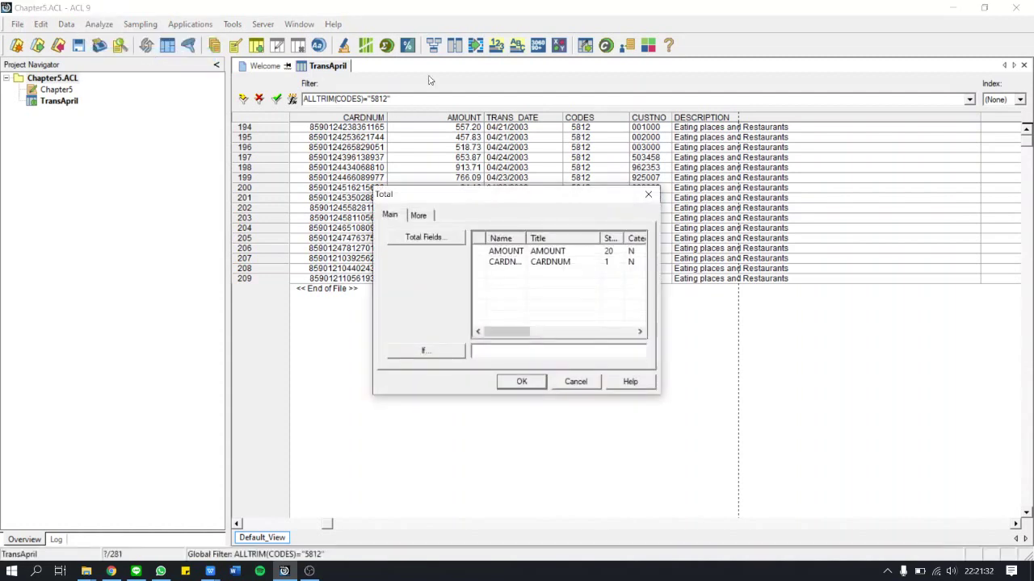
click(549, 251)
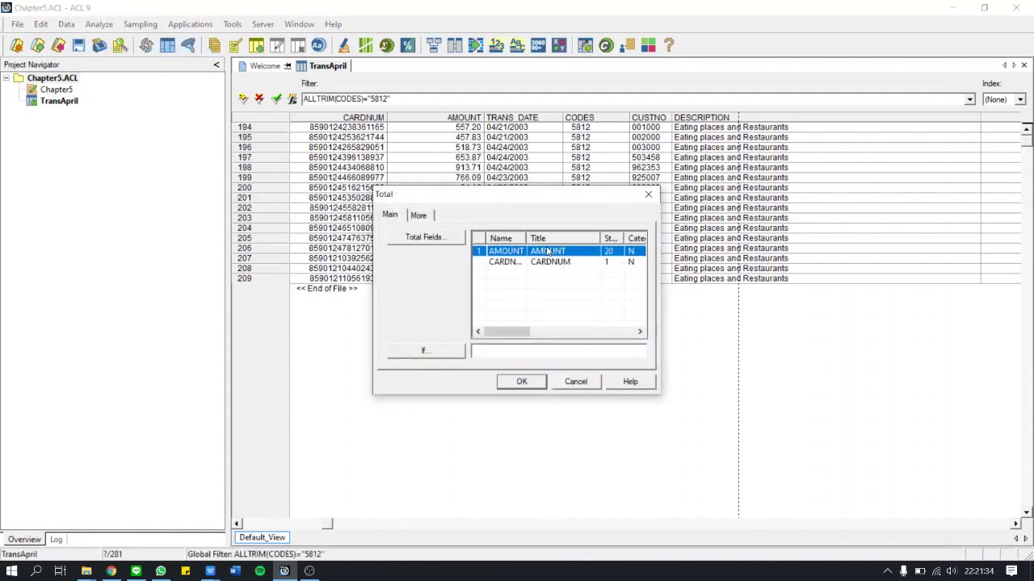
click(523, 378)
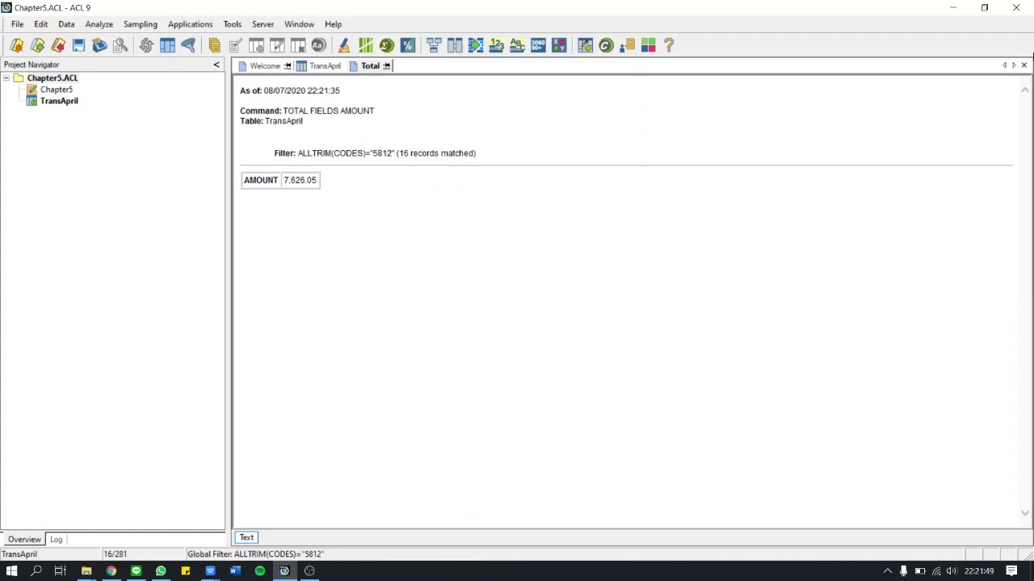
click(1024, 65)
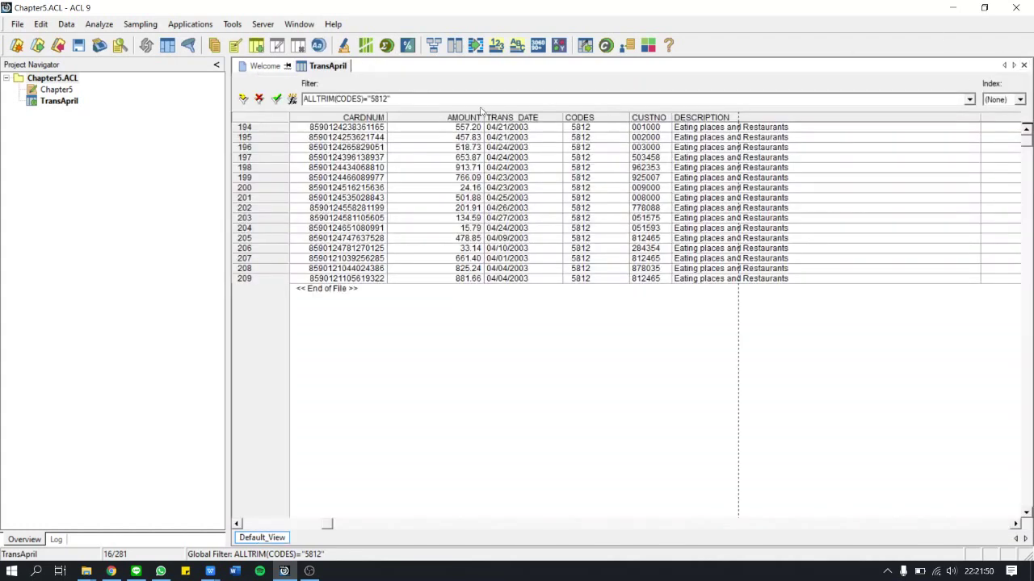
Change the TransApril view filter expression to ALLTRIM(CODES)="5814", verify it and apply it
click(402, 97)
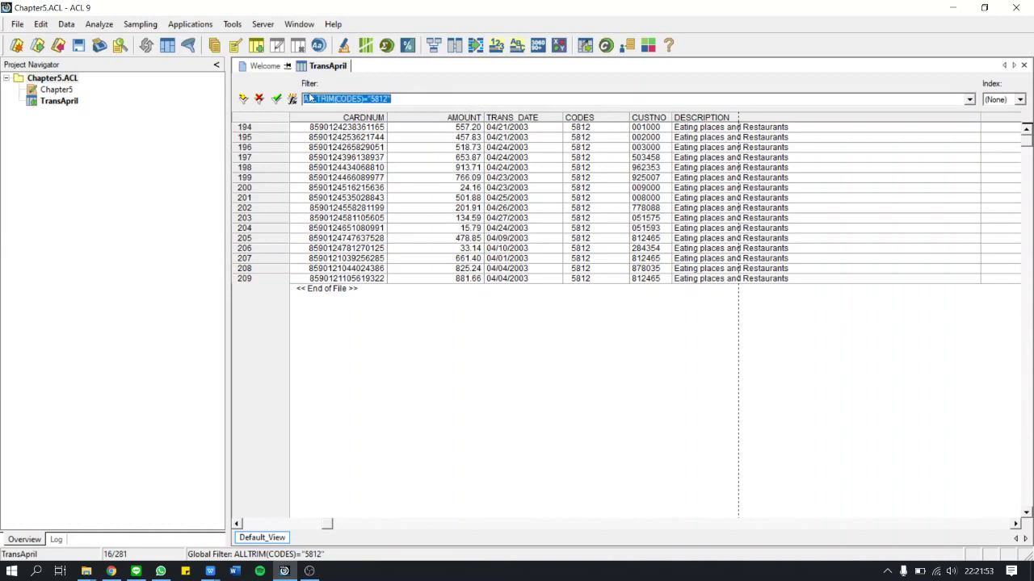
click(293, 99)
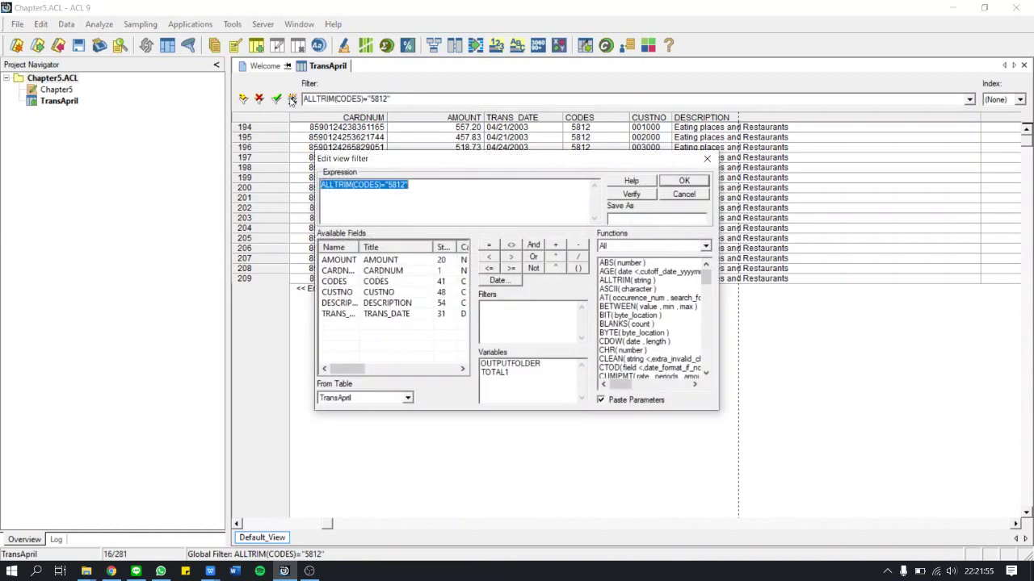
click(403, 187)
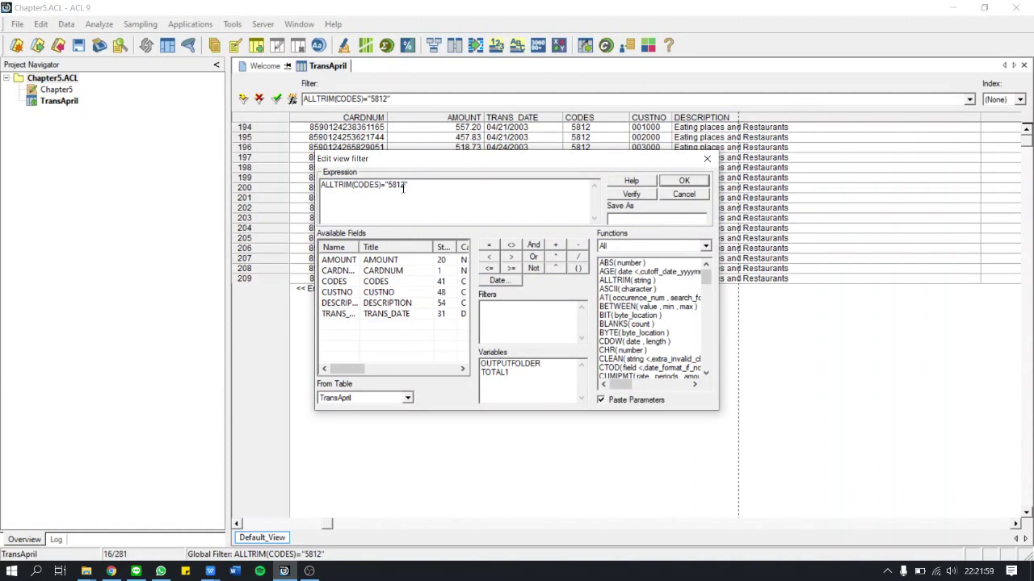
key(BackSpace)
text(4)
click(646, 194)
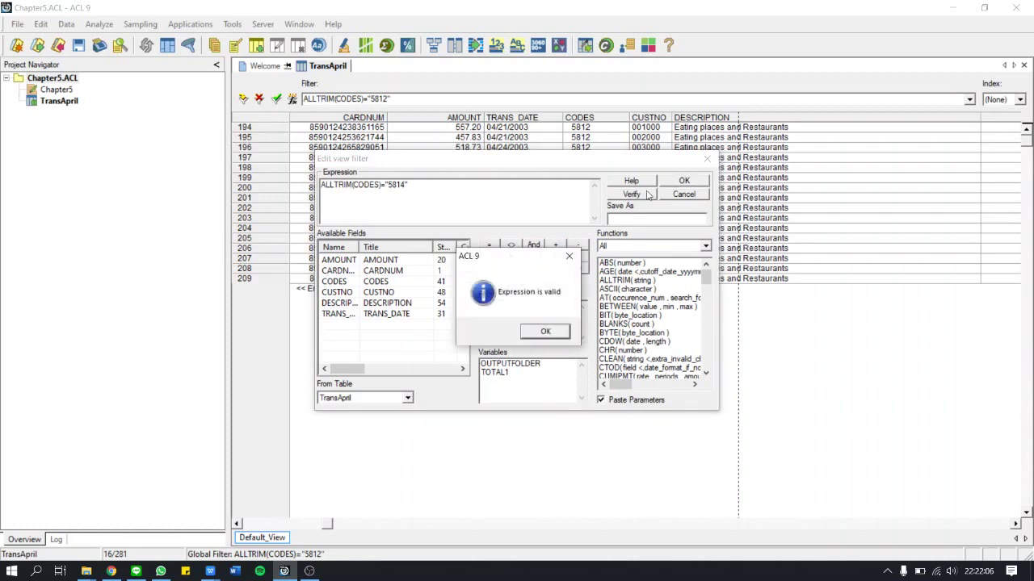
click(545, 332)
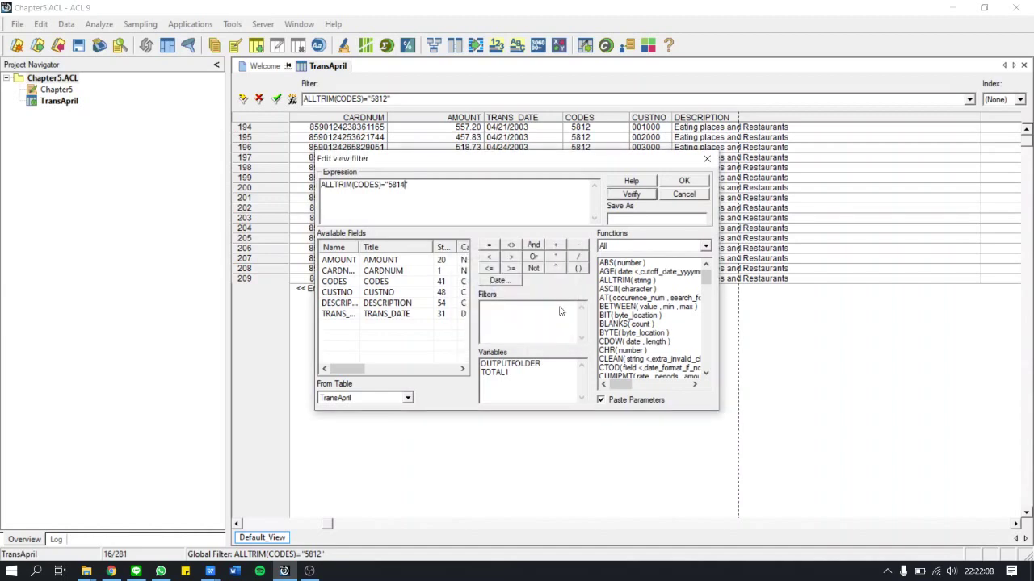
click(683, 182)
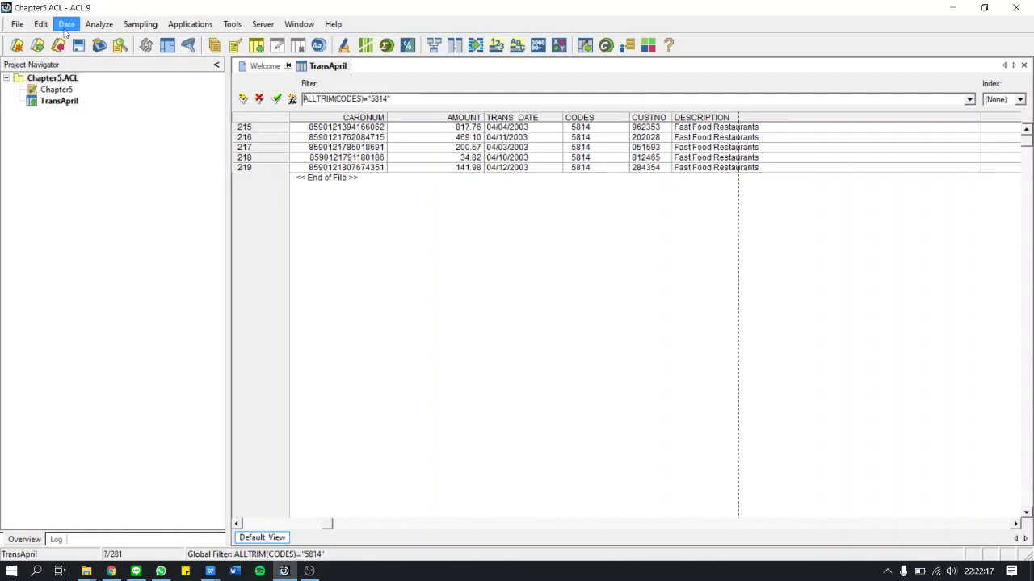
Total the AMOUNT field of the fast food records filtered by code 5814, and close the total result
click(89, 27)
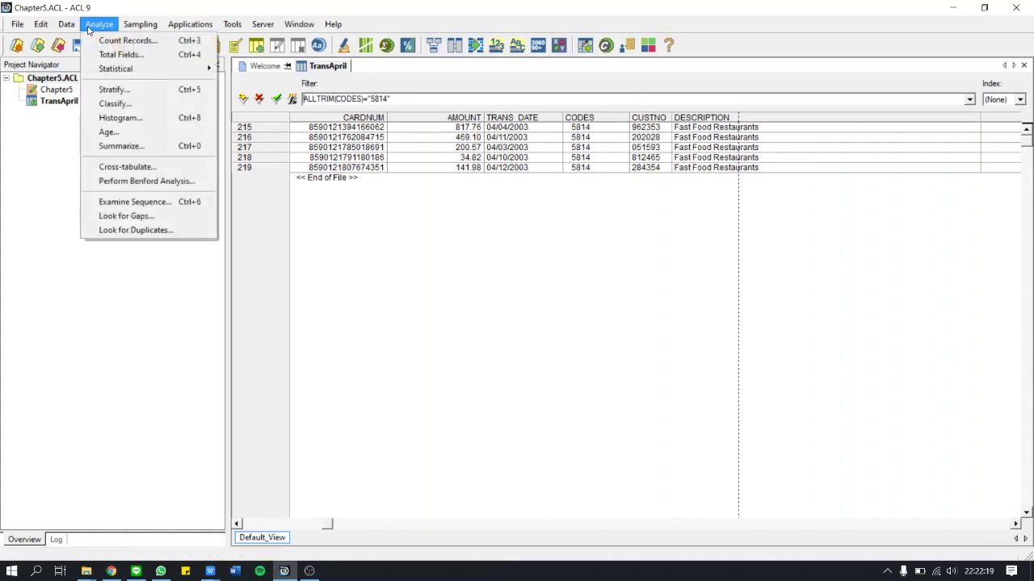
click(133, 55)
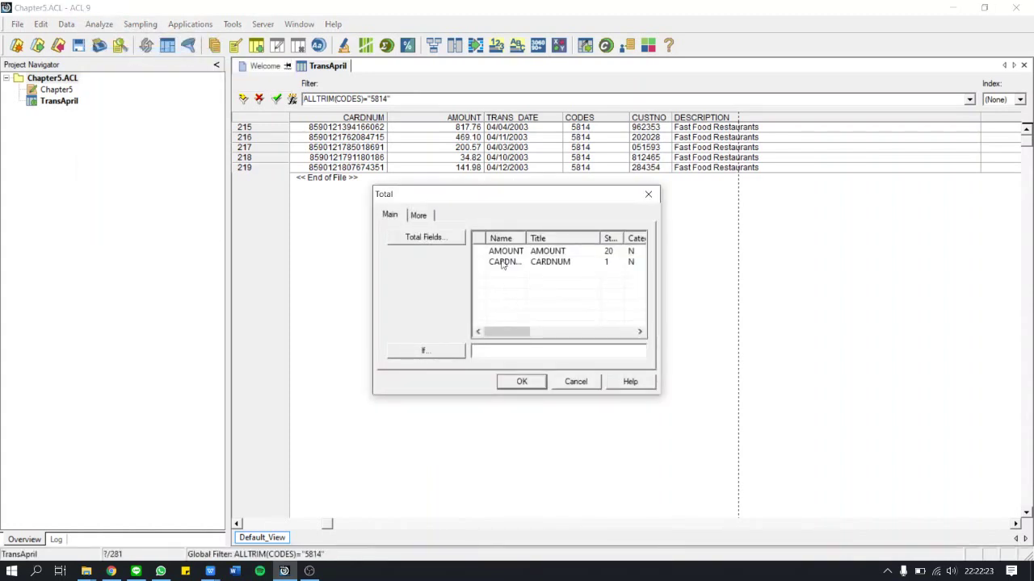
click(500, 253)
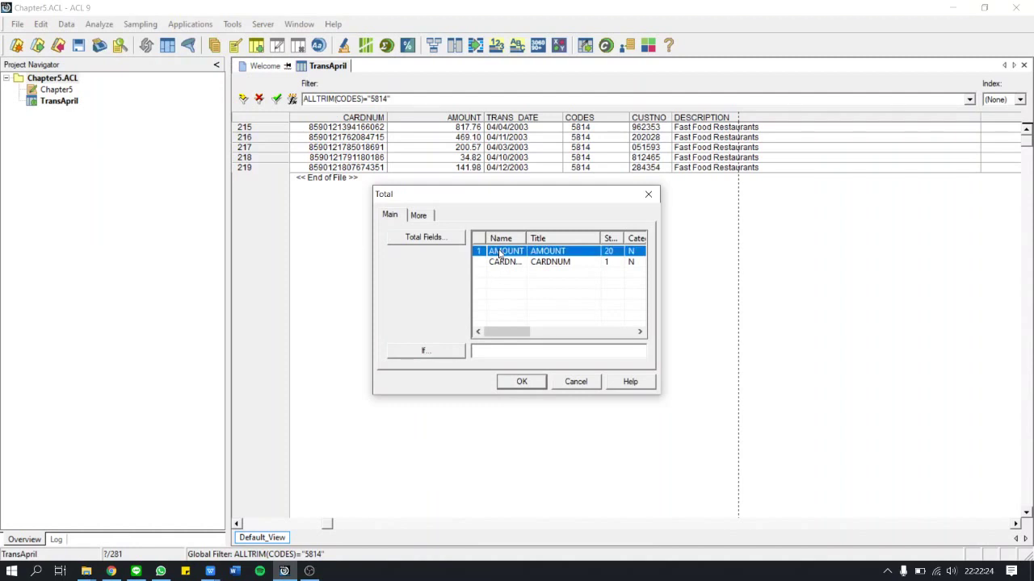
click(531, 382)
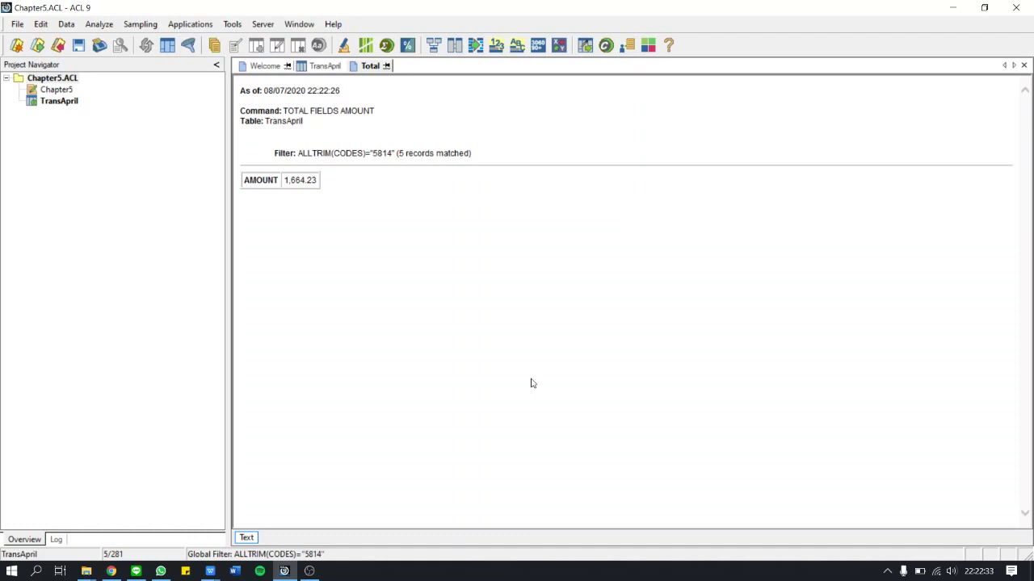
click(1024, 65)
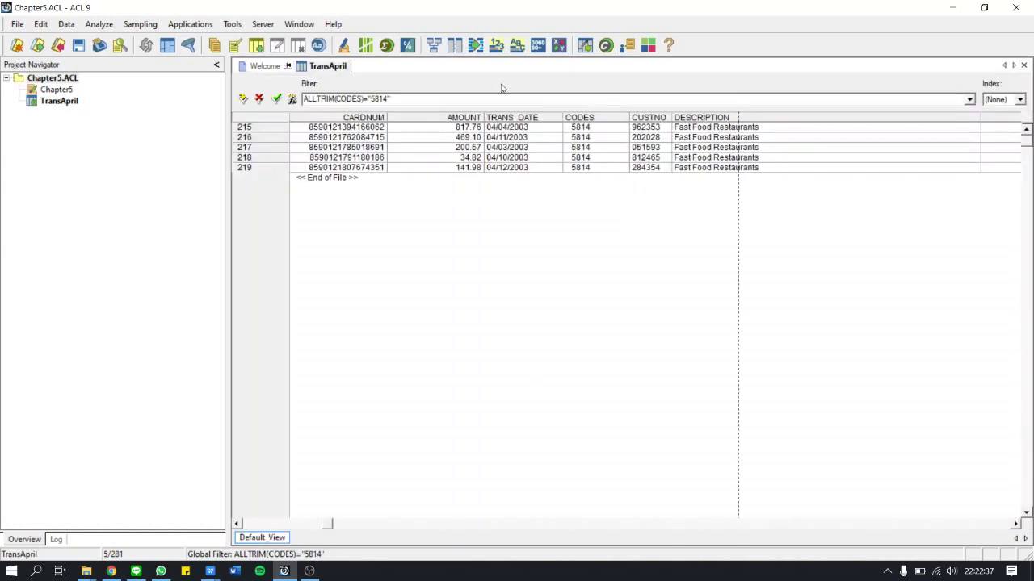
Change the TransApril view filter expression to ALLTRIM(CODES)="5811", verify it and apply it
click(293, 98)
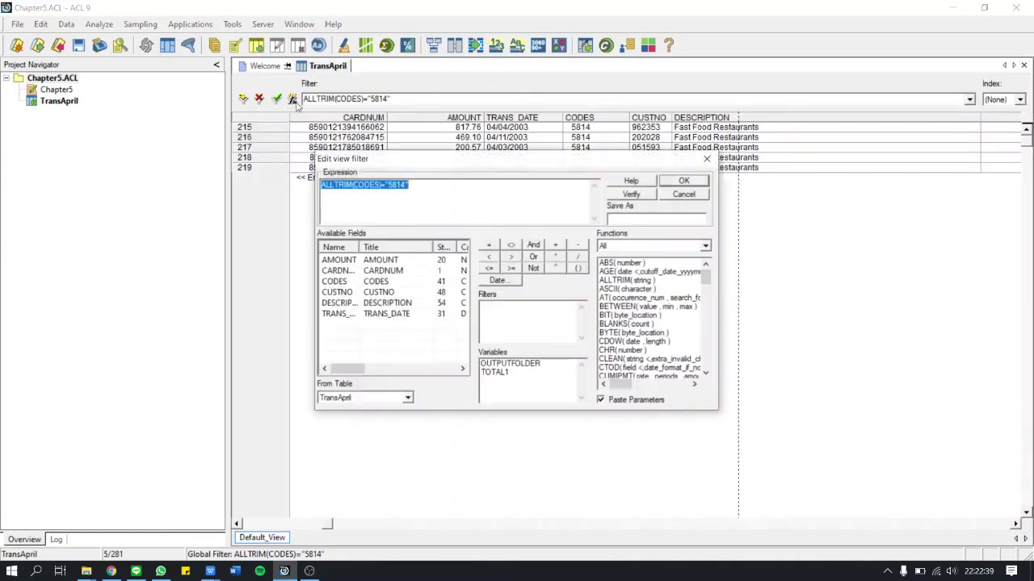
click(393, 184)
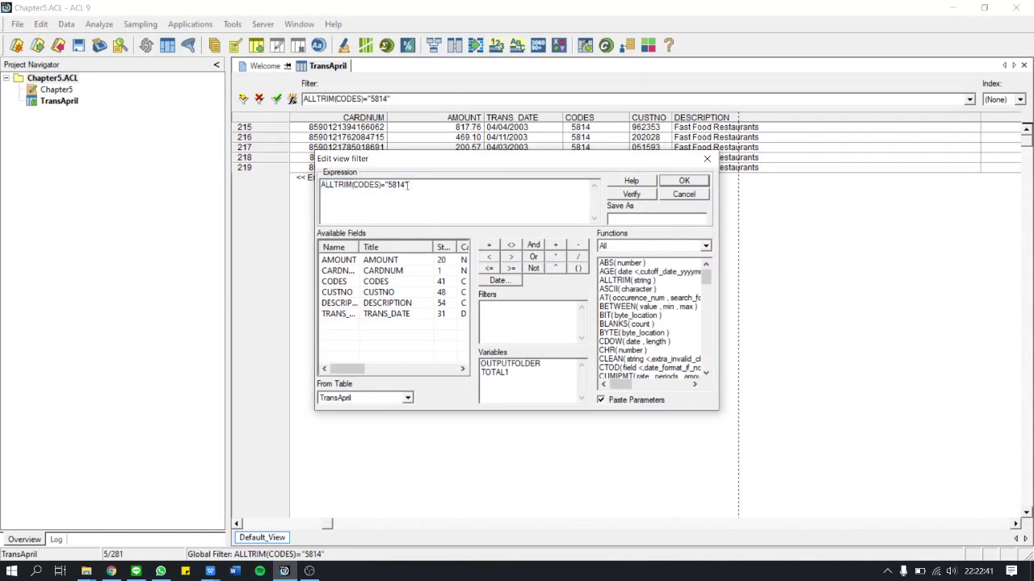
click(407, 184)
key(BackSpace)
text(1)
click(642, 195)
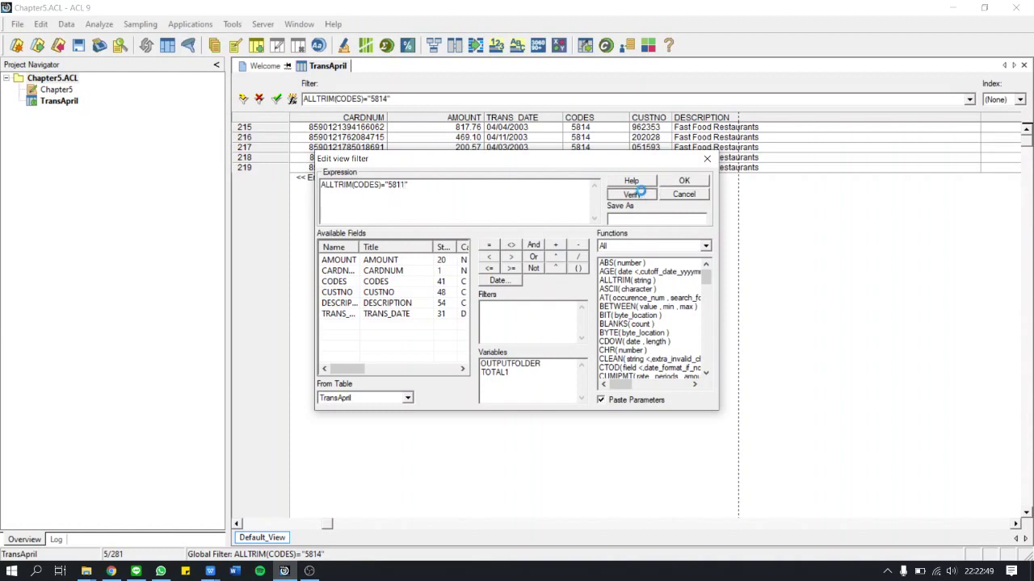
click(562, 336)
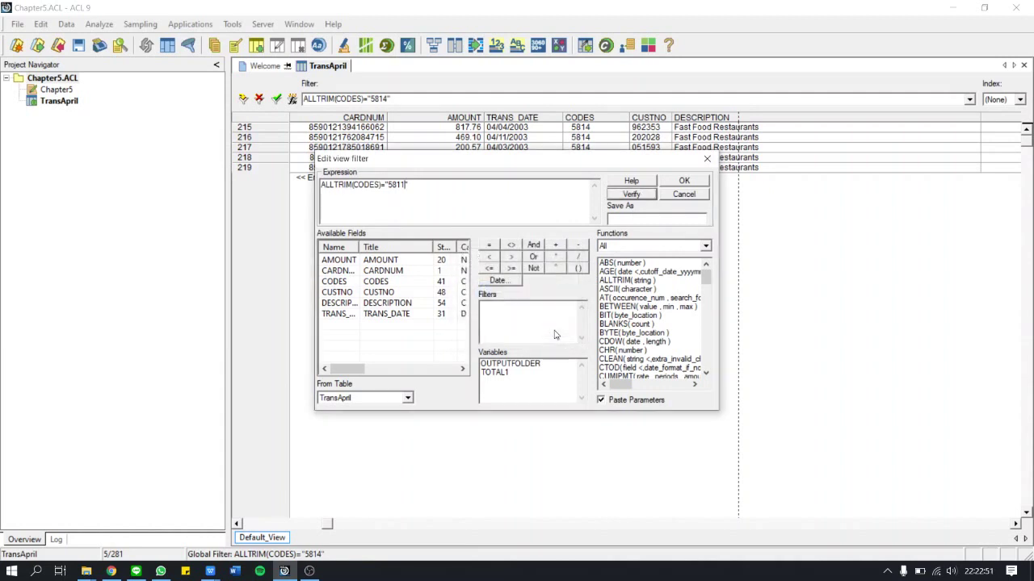
click(684, 180)
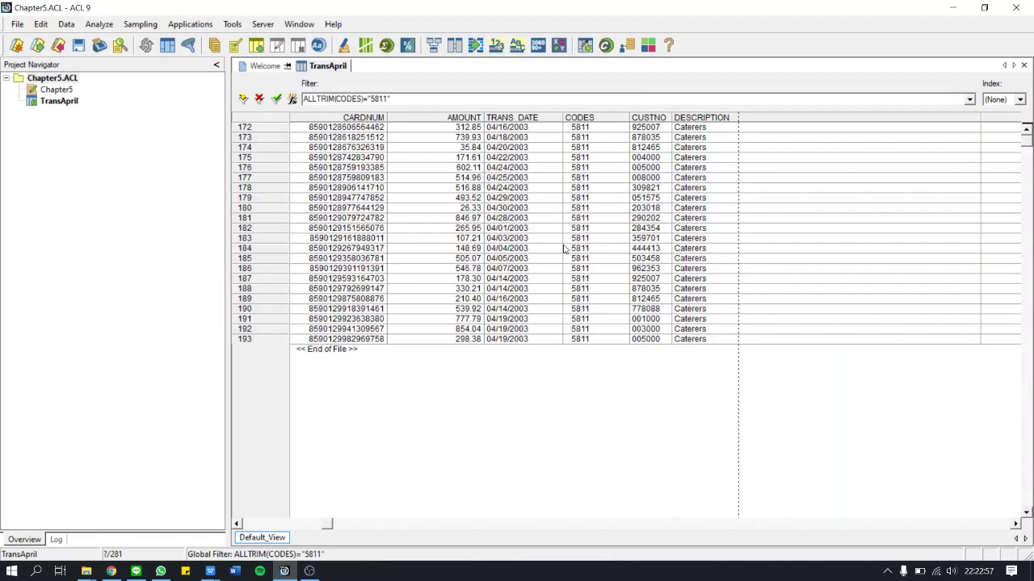
Total the AMOUNT field of the caterers' records filtered by code 5811, and close the total result
click(96, 26)
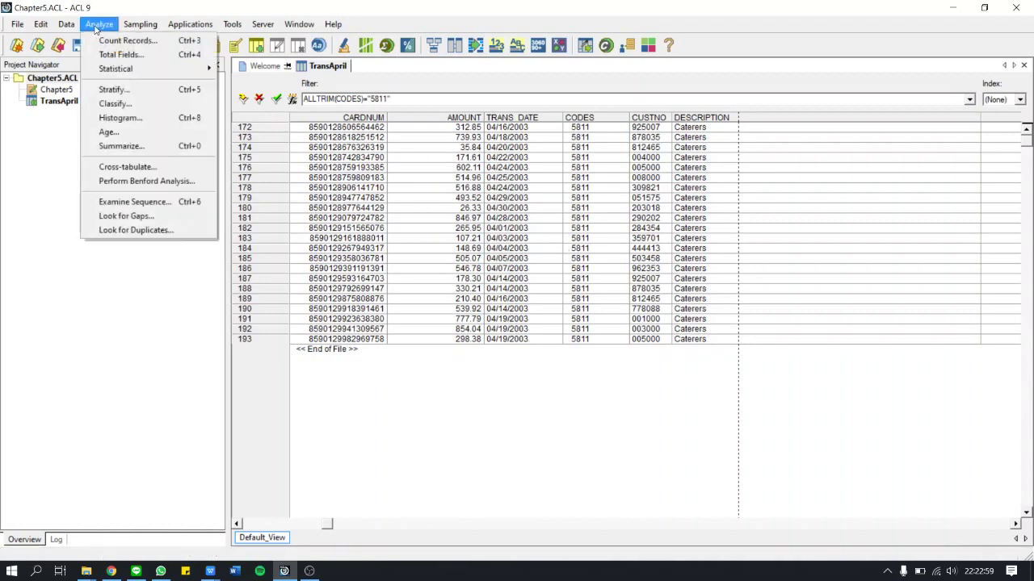
click(137, 54)
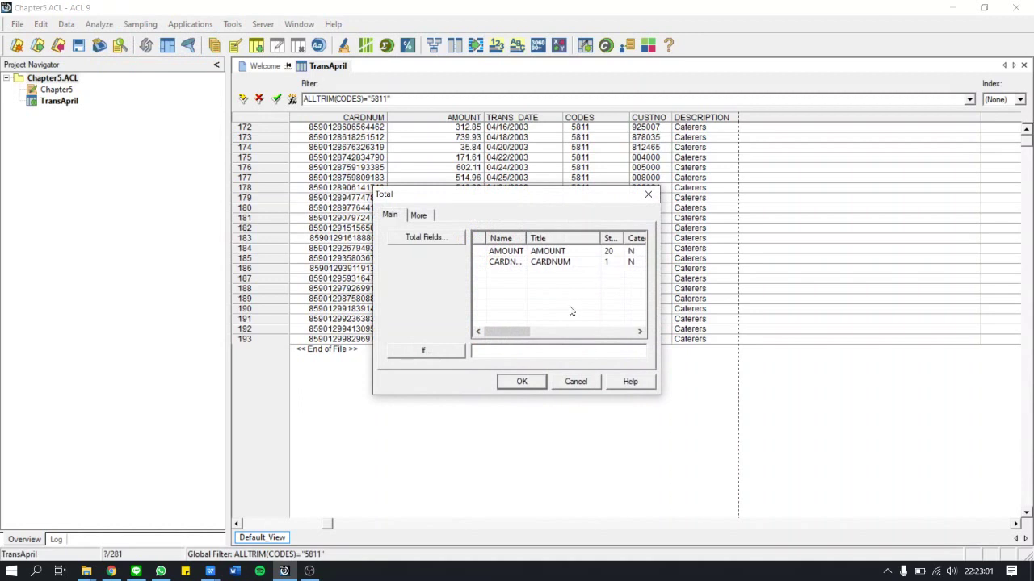
click(526, 257)
click(537, 380)
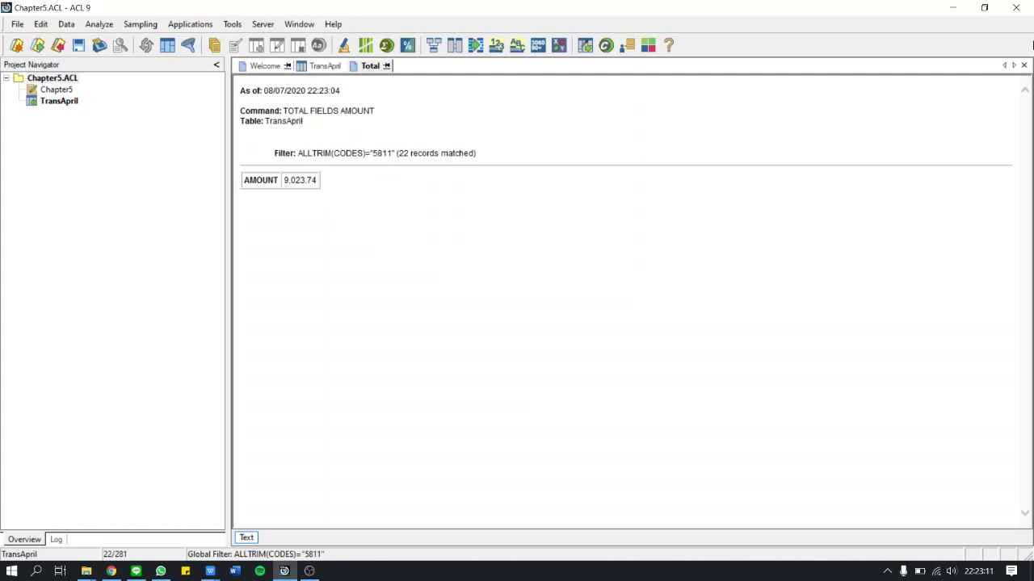
click(1024, 66)
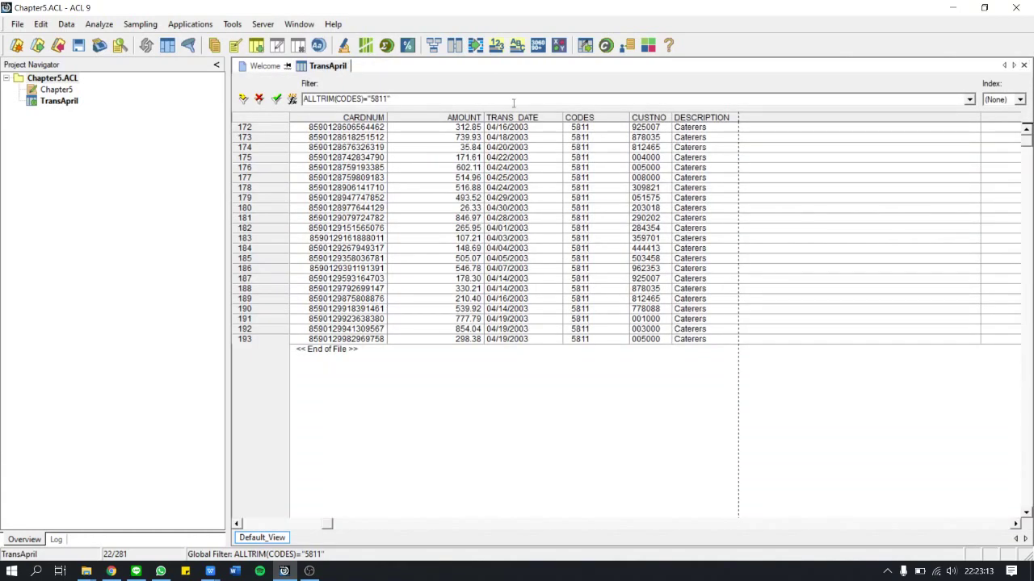
Rewrite the TransApril view filter expression as ALLTRIM(CODES)="5812" OR ALLTRIM(CODES)="5814"
click(292, 98)
key(ctrl+c)
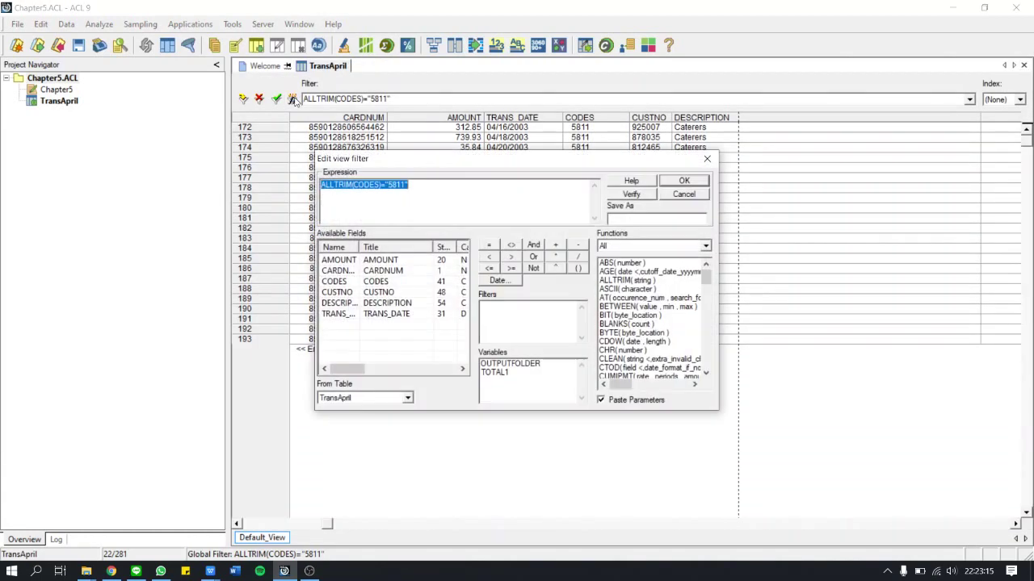
click(443, 191)
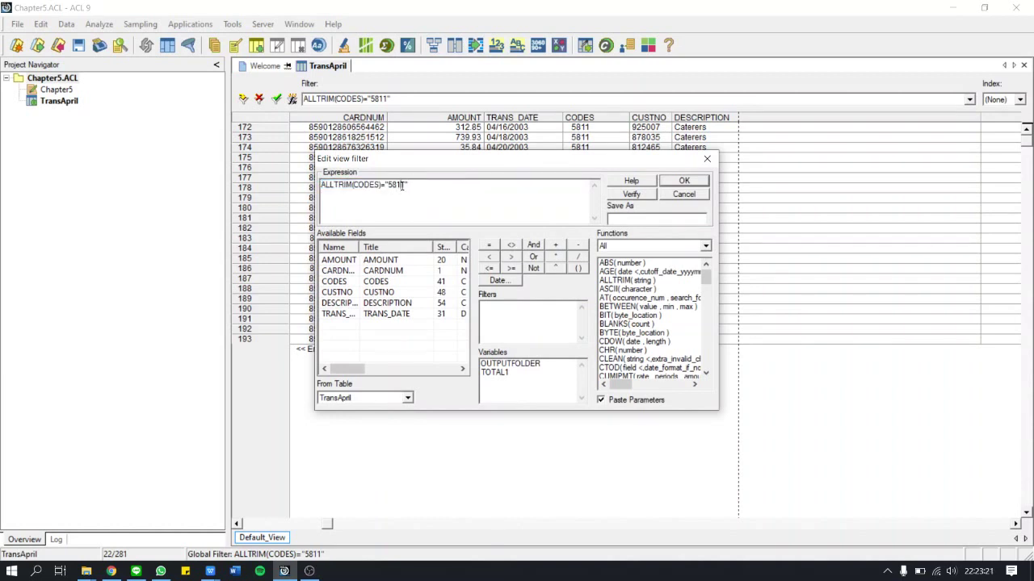
key(BackSpace)
text(2")
click(533, 256)
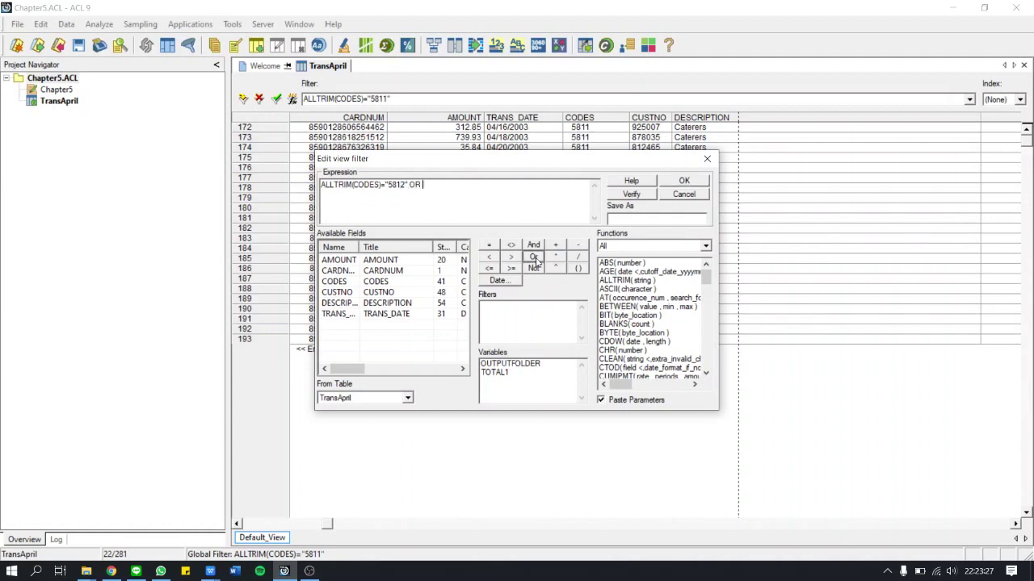
key(ctrl+v)
key(BackSpace)
text(4)
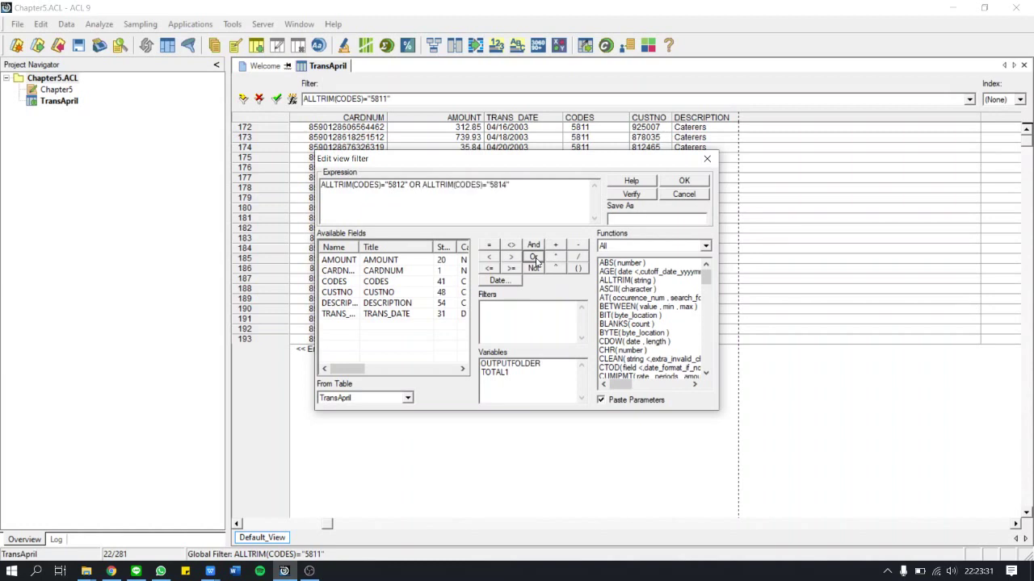
Append OR ALLTRIM(CODES)="5811" to the view filter expression, verify it and apply it to TransApril
click(533, 257)
key(BackSpace)
key(BackSpace)
key(BackSpace)
key(BackSpace)
click(535, 259)
key(ctrl+v)
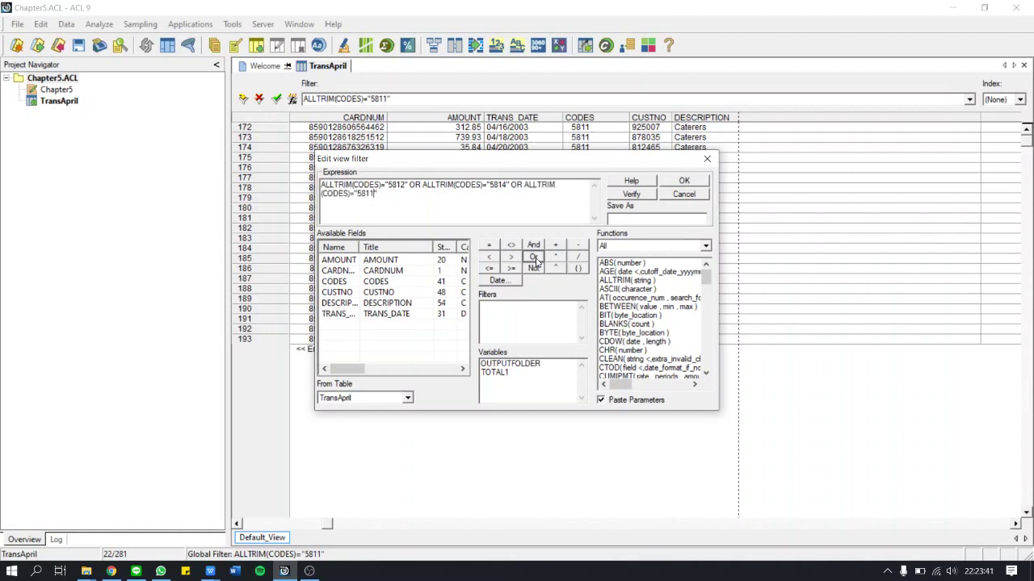
click(623, 195)
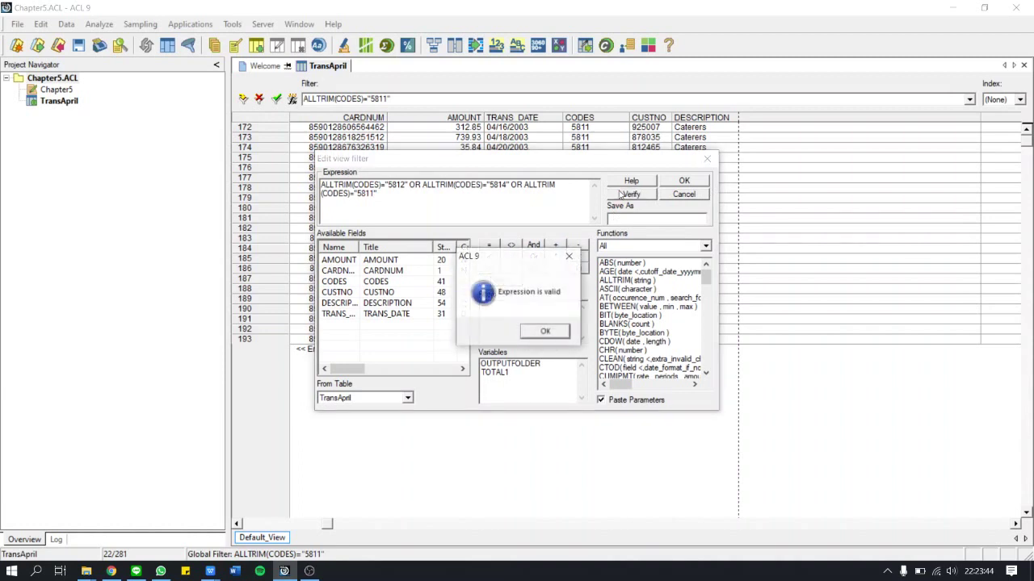
click(546, 331)
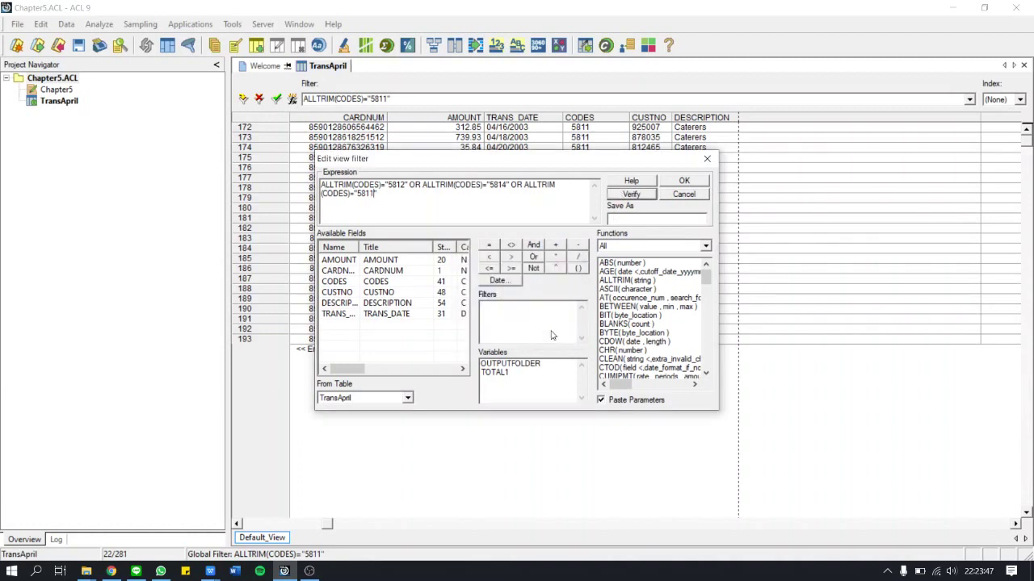
click(678, 182)
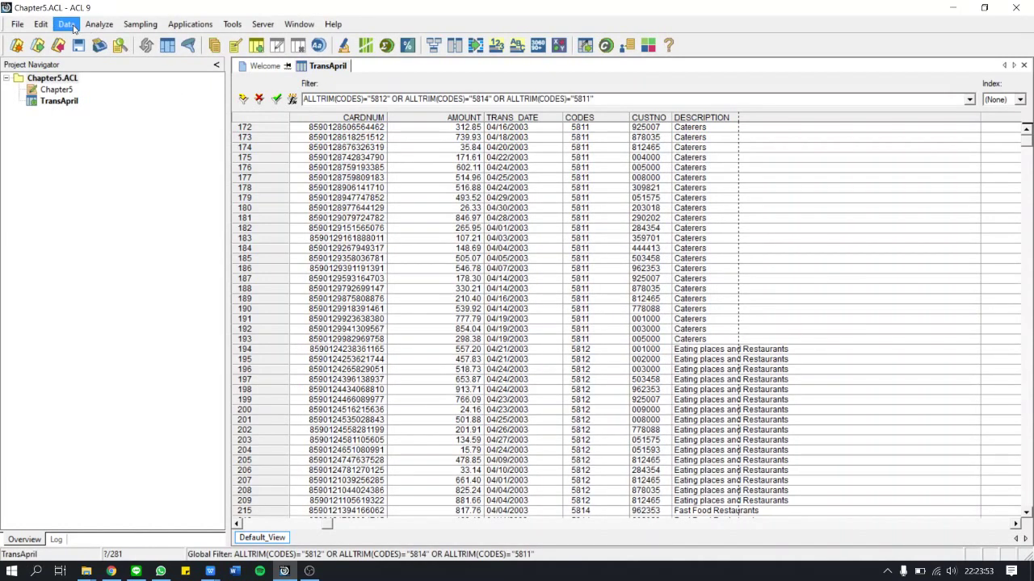
Total the AMOUNT field of the combined restaurant, fast food and catering records
click(99, 25)
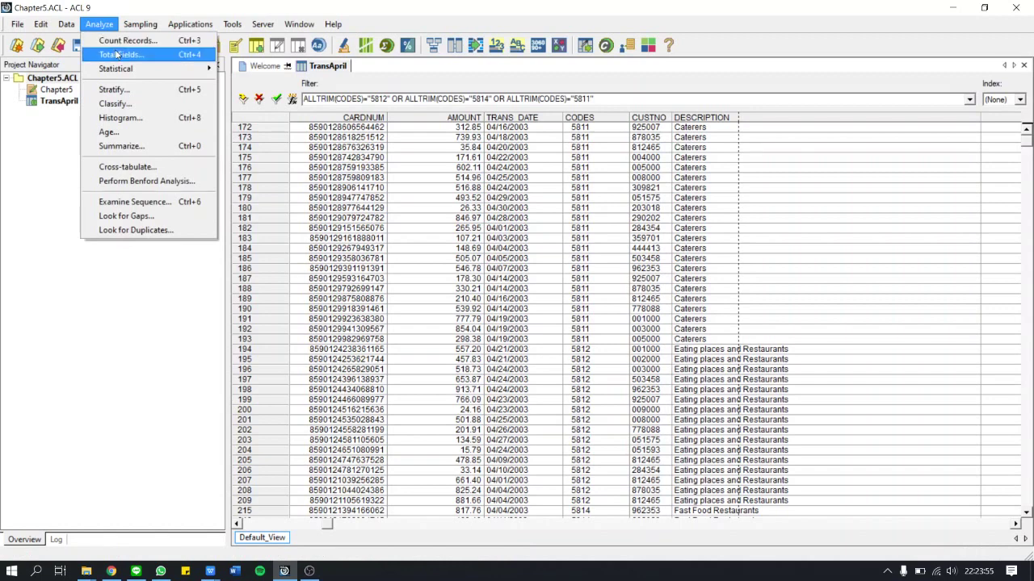
click(117, 54)
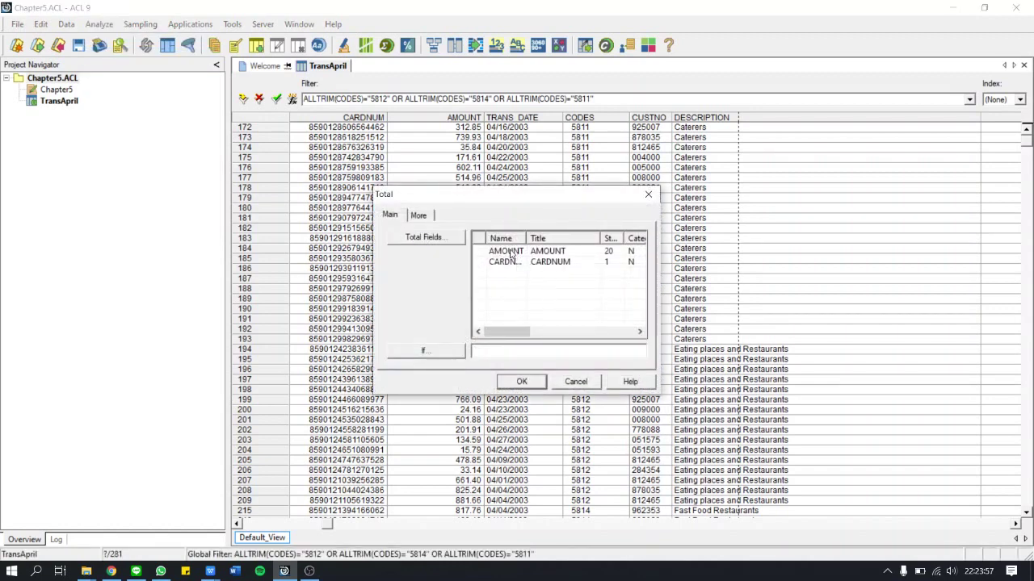
click(510, 253)
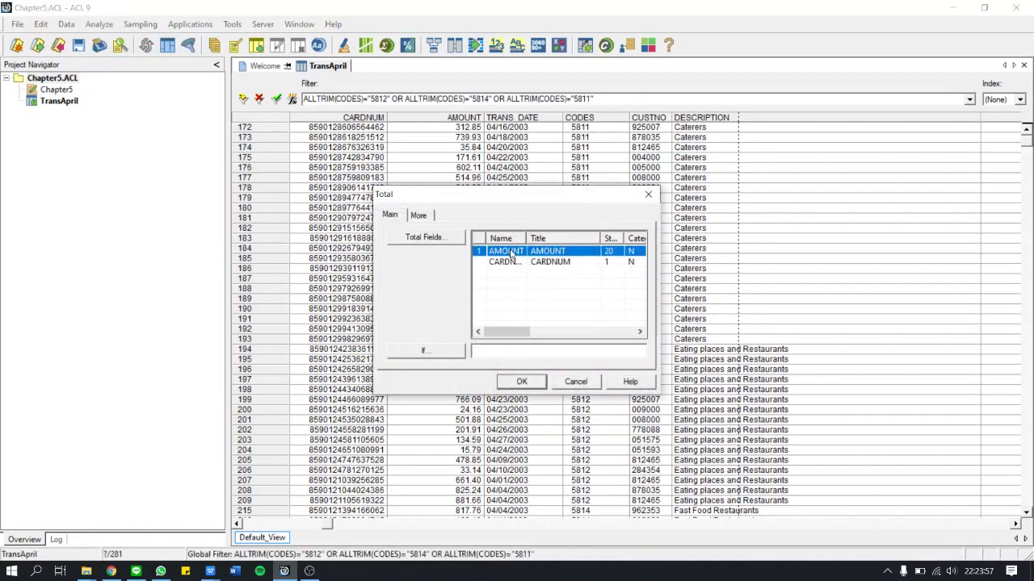
click(536, 382)
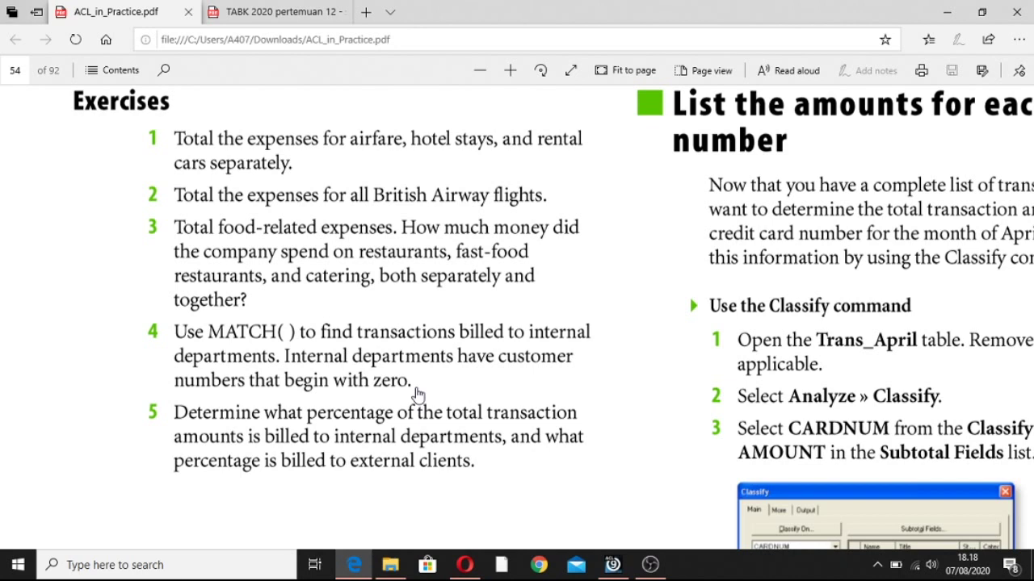
Switch to the coba1 project in ACL and total the AMOUNT field of the unfiltered Trans_April table
mouse_move(612, 565)
click(600, 525)
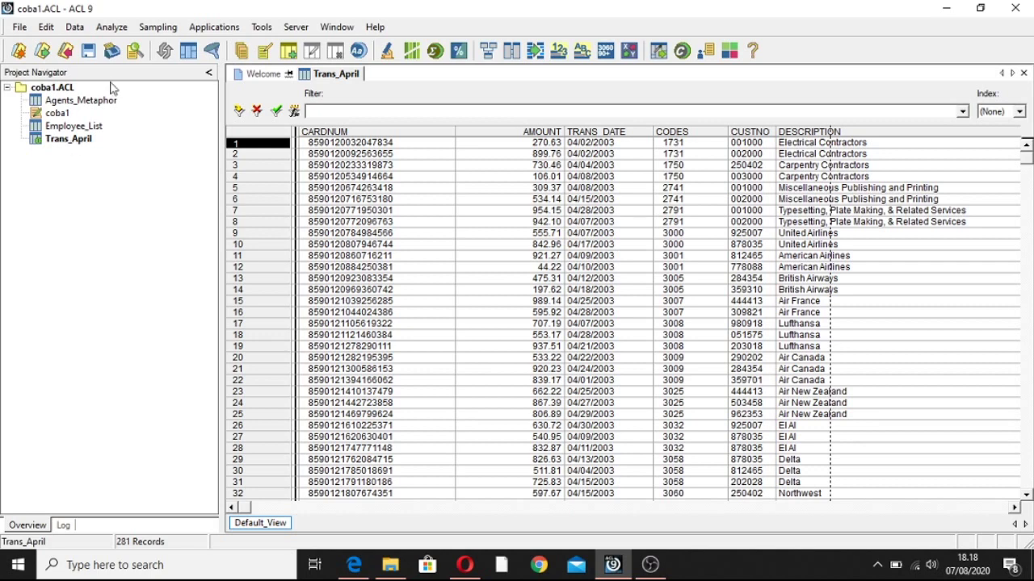
click(115, 30)
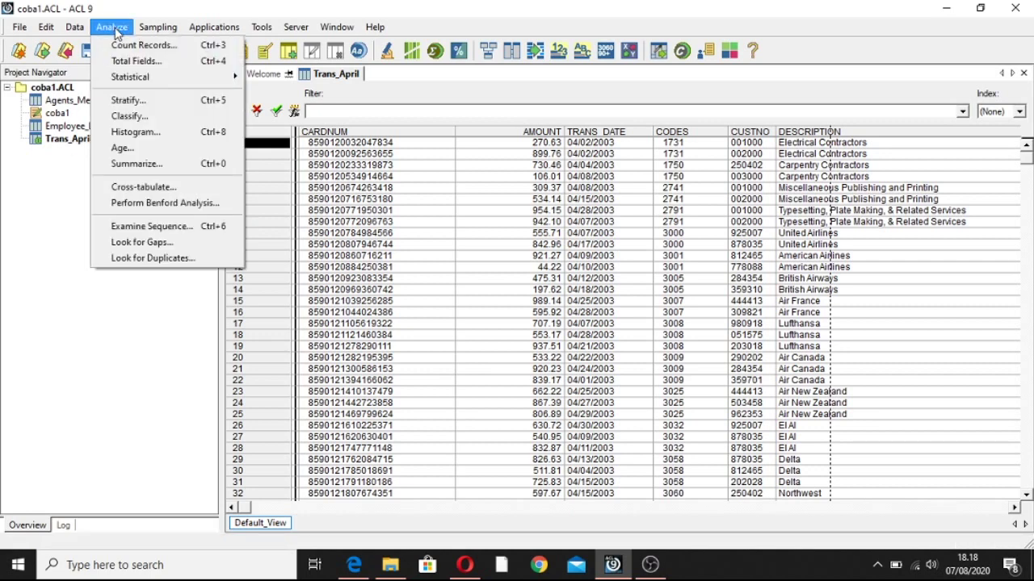
mouse_move(157, 27)
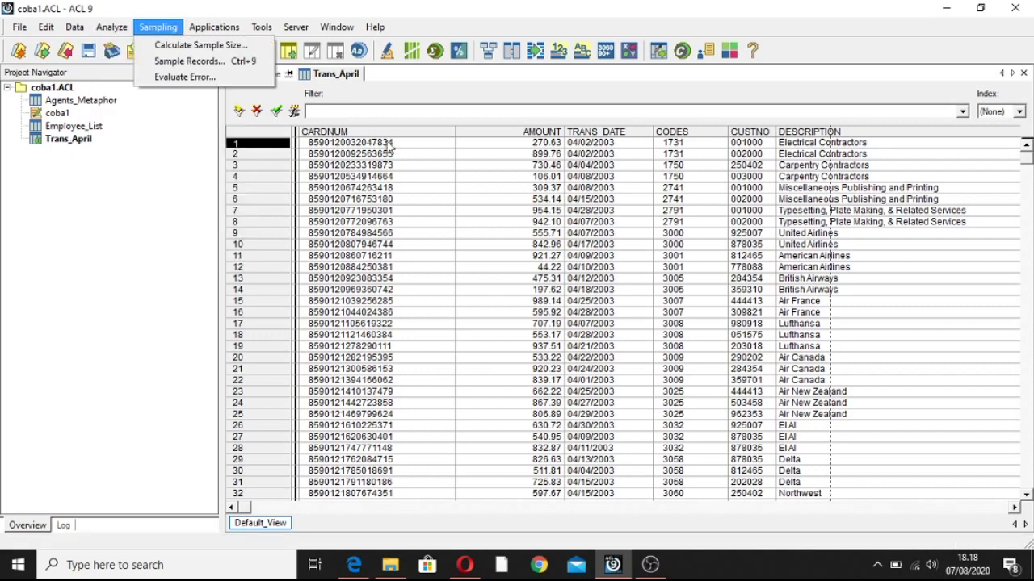
click(513, 132)
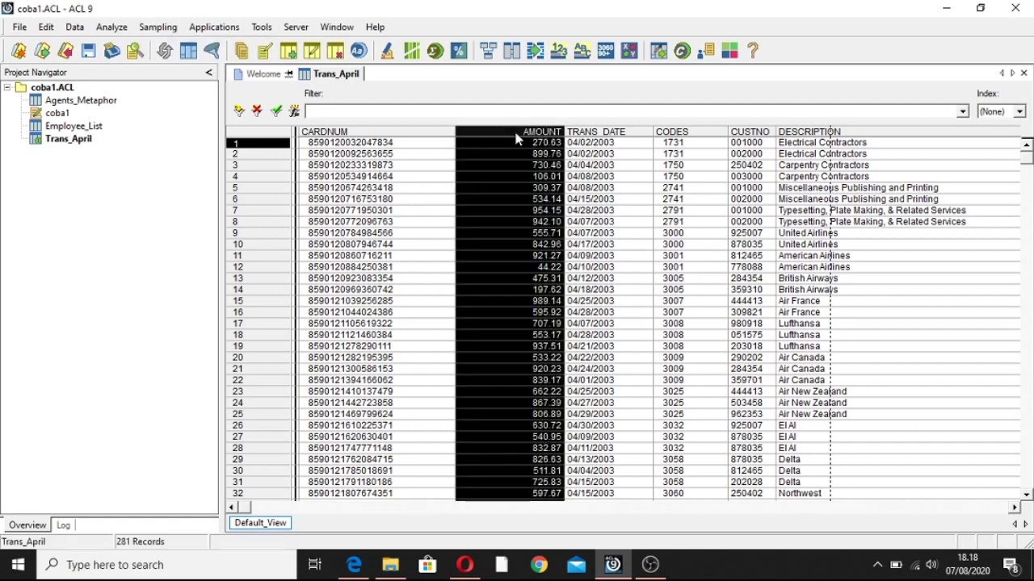
click(118, 28)
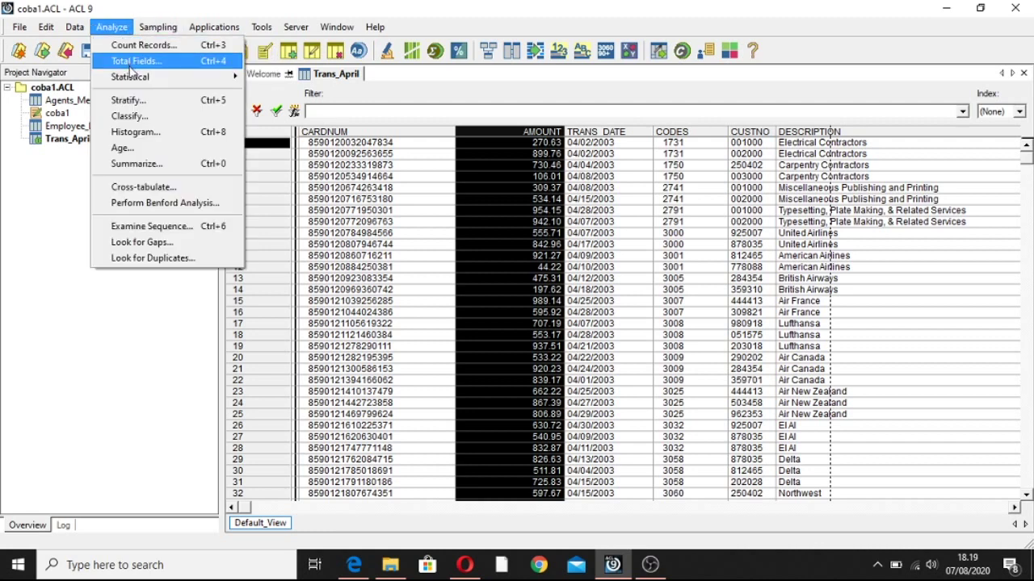
click(129, 62)
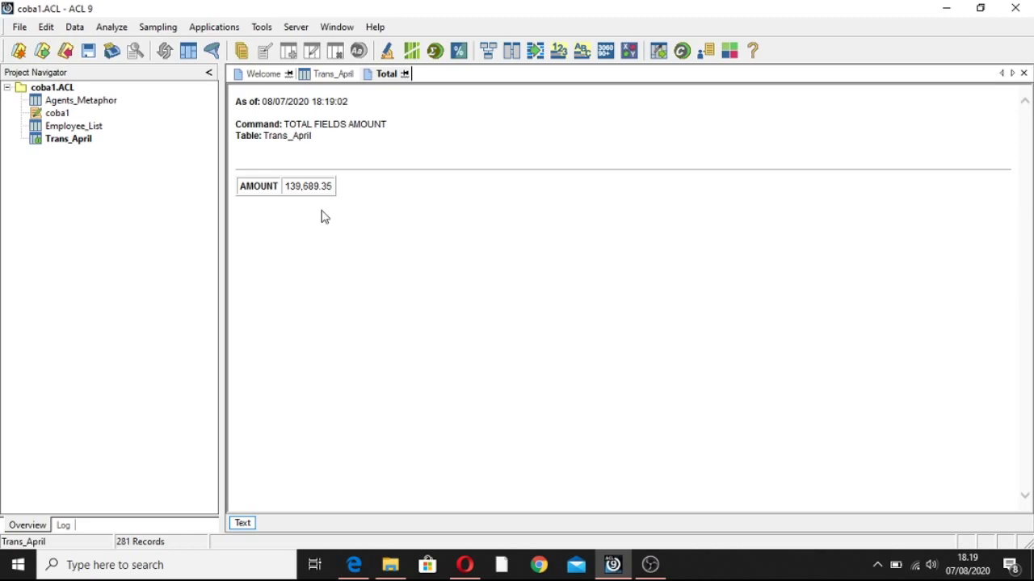
Filter Trans_April with MATCH("0",SUBSTR(ALLTRIM(CUSTNO),1,1)) and total the AMOUNT field of the matching records
click(334, 78)
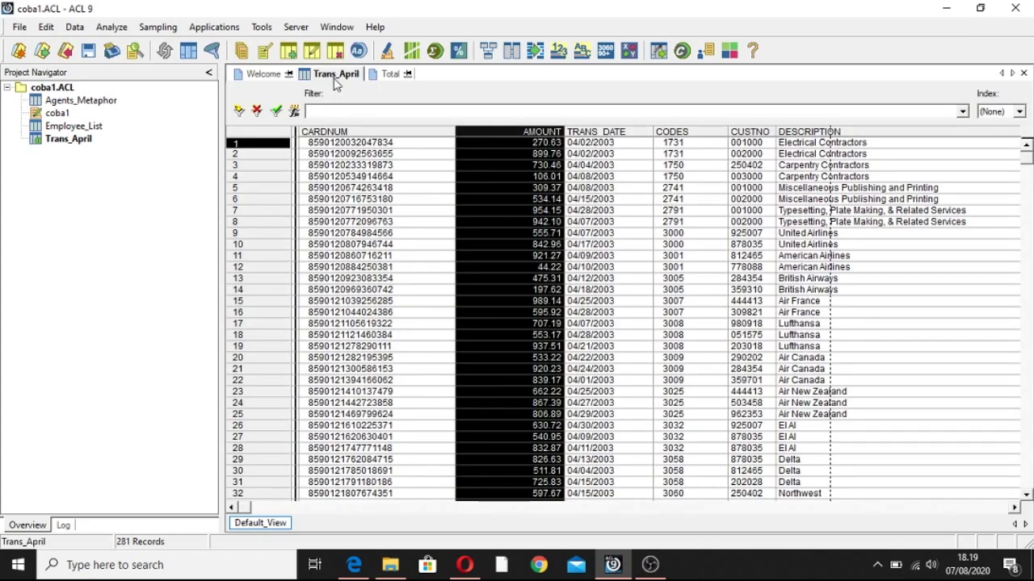
click(347, 107)
text(m)
key(BackSpace)
text(MATCH()
key(BackSpace)
text(('0')
text(,)
text(SU)
text(BSTR)
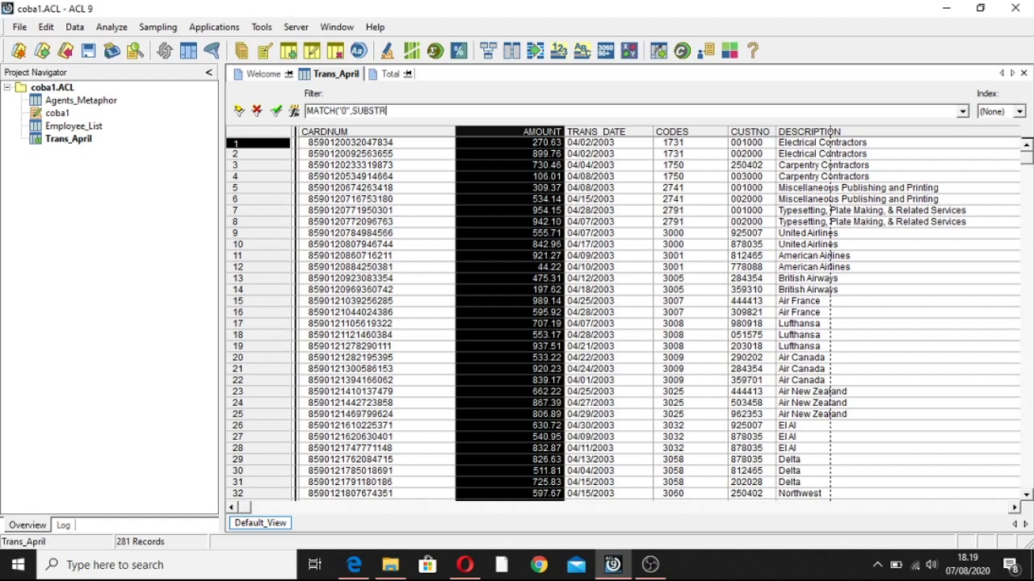
text((ALLTRIM(CUSTNO),)
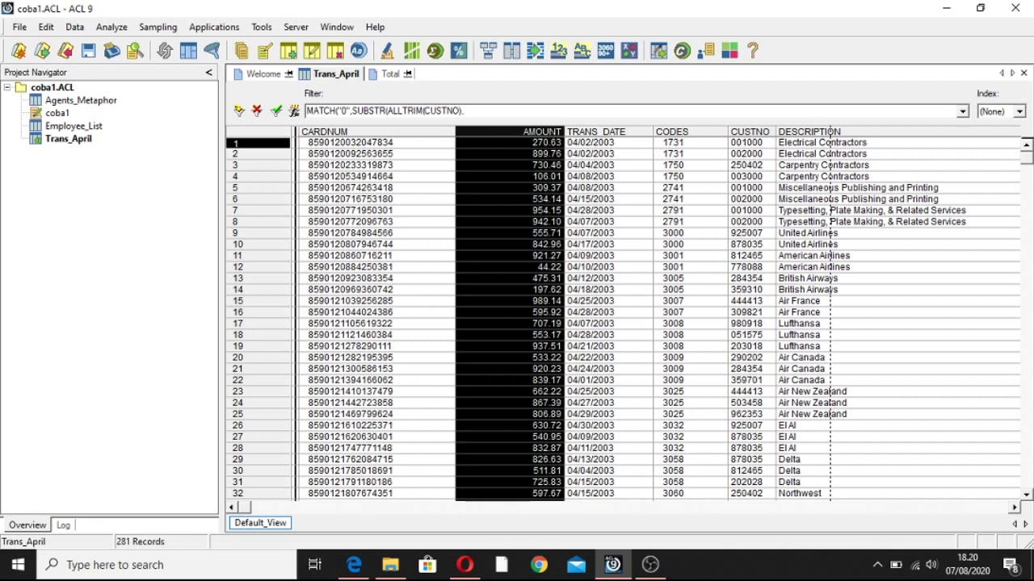
text(1,1)))
key(Return)
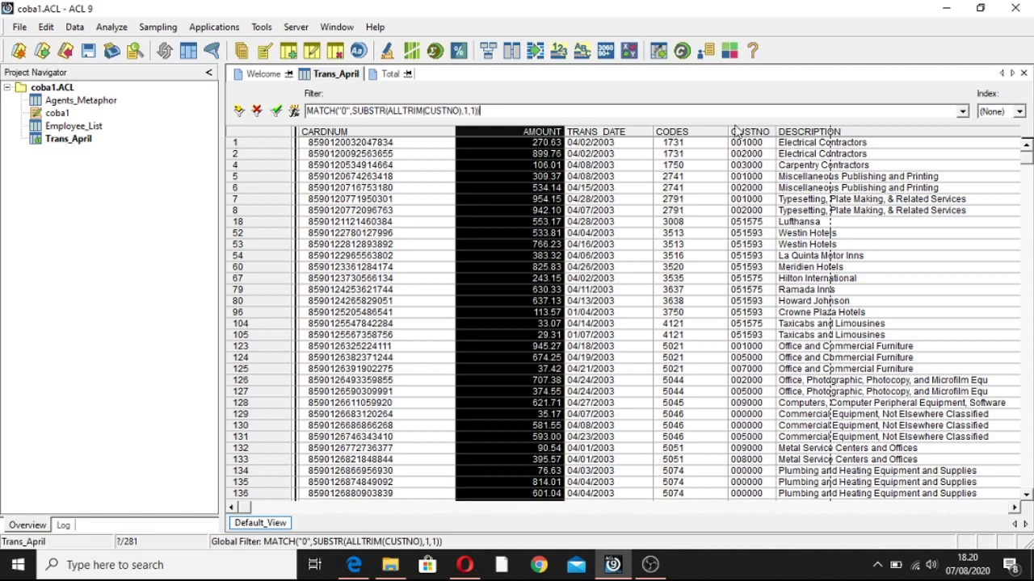
click(113, 27)
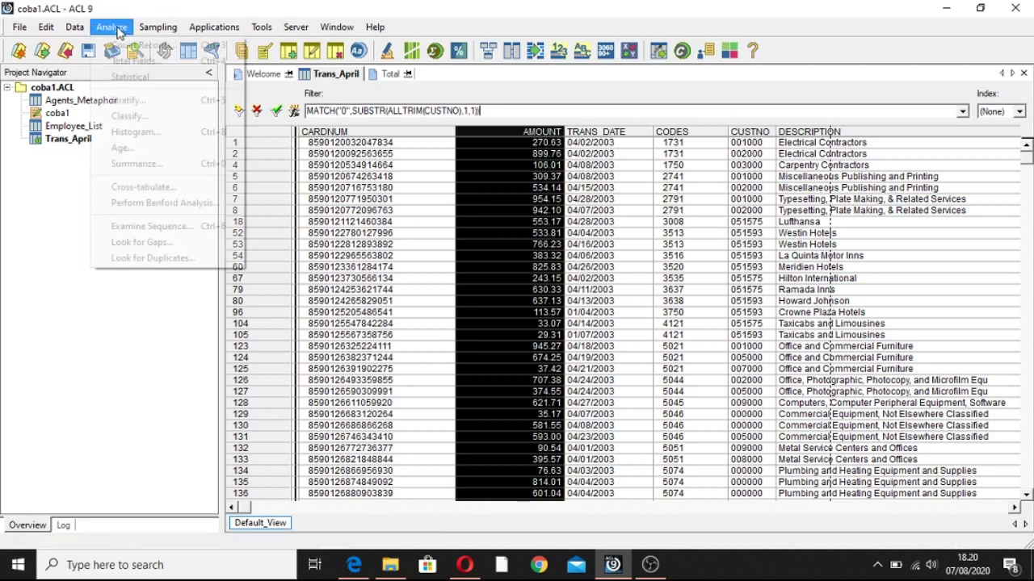
click(139, 61)
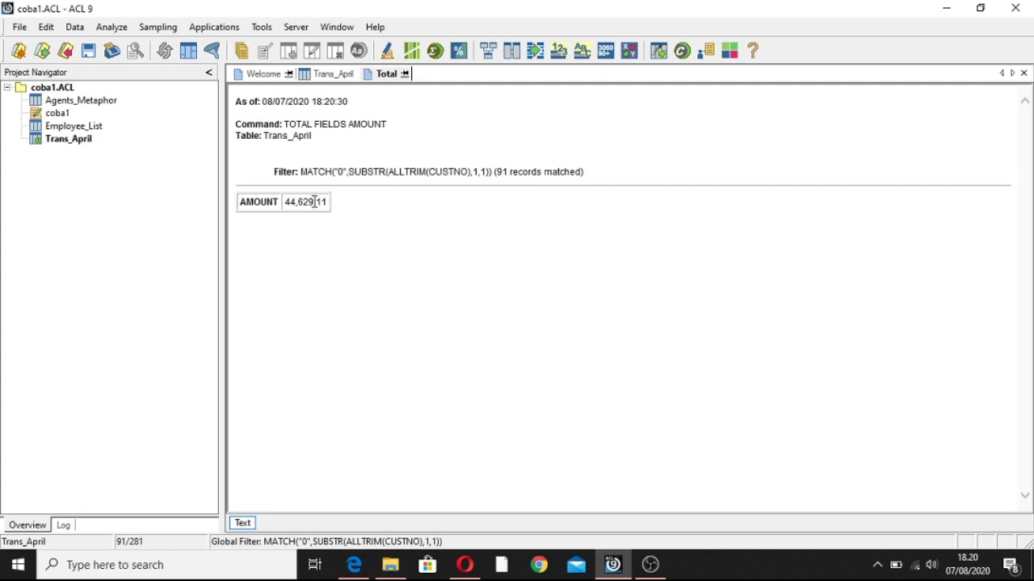
Change the Trans_April filter to NOT,MATCH("0",SUBSTR(ALLTRIM(CUSTNO),1,1)) and total the AMOUNT field of the external transactions
click(336, 75)
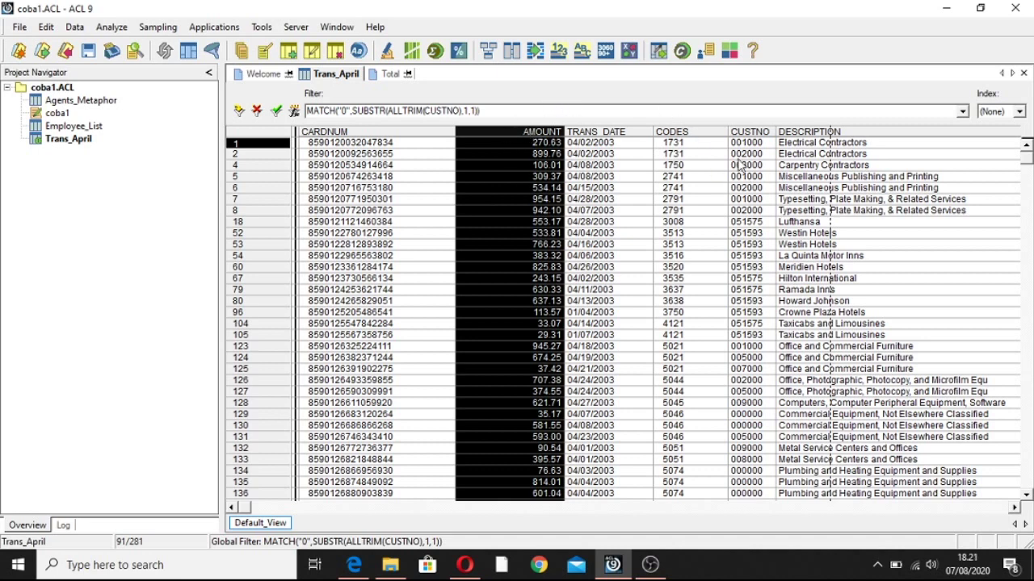
click(307, 111)
click(308, 110)
text(NOT)
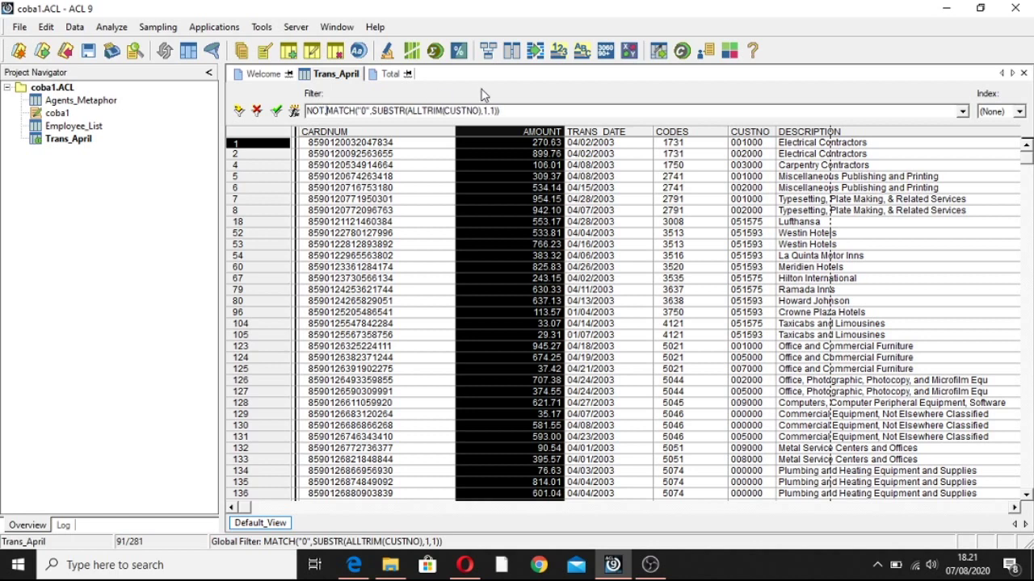
key(Return)
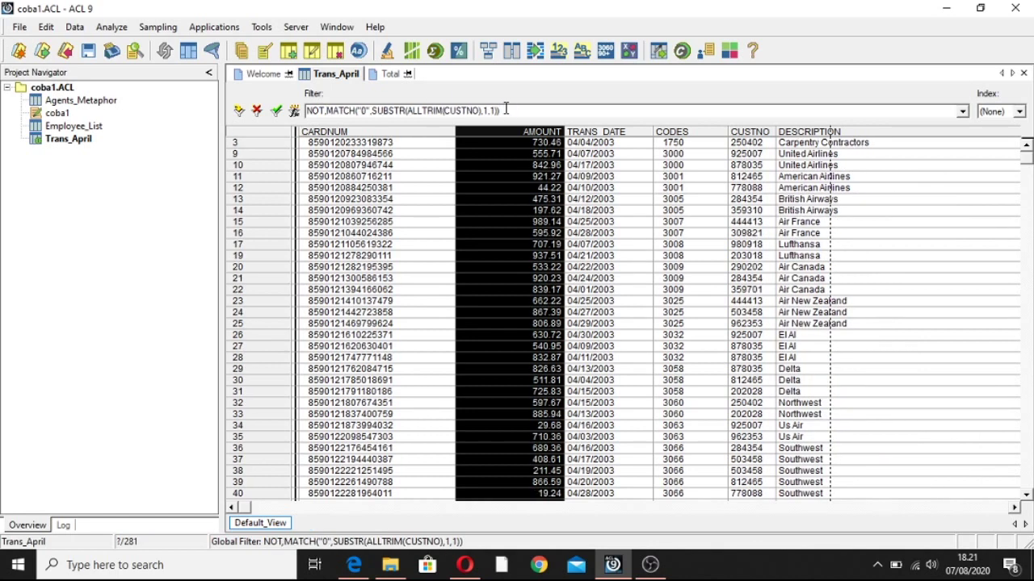
click(113, 28)
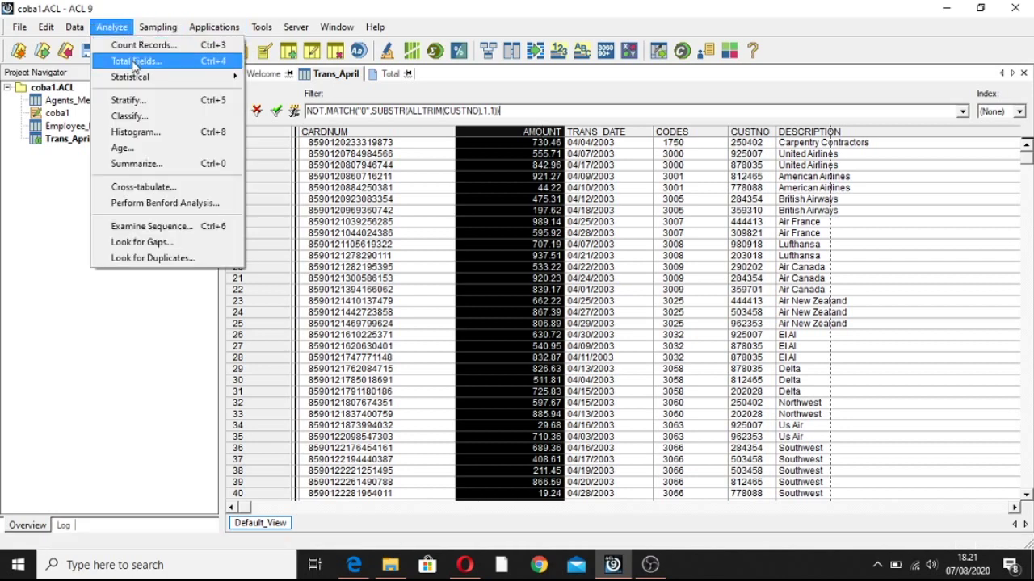
click(134, 61)
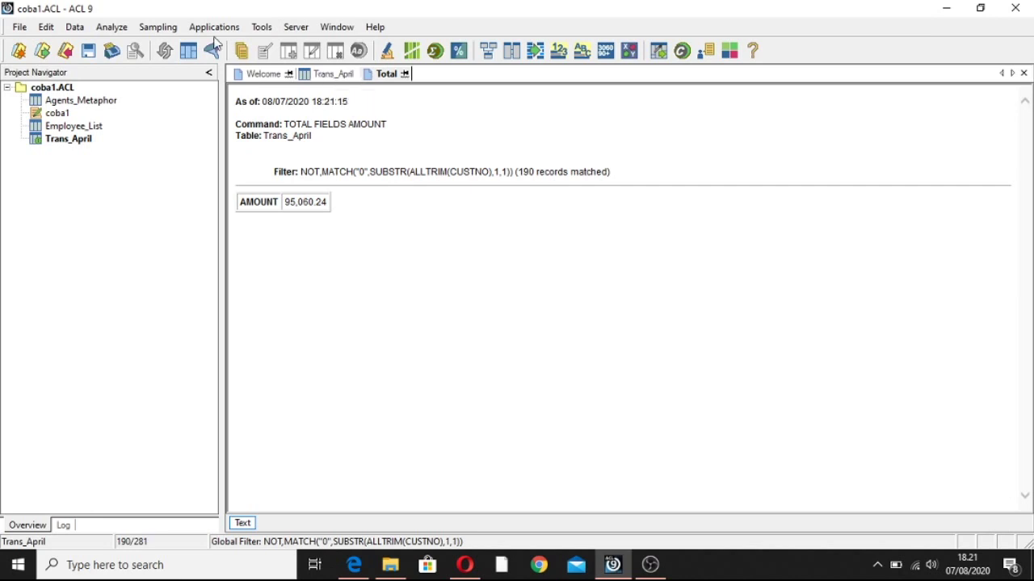
Show the command line and calculate the external clients' percentage with DIS (95060.24/139689.35) * 100
click(336, 28)
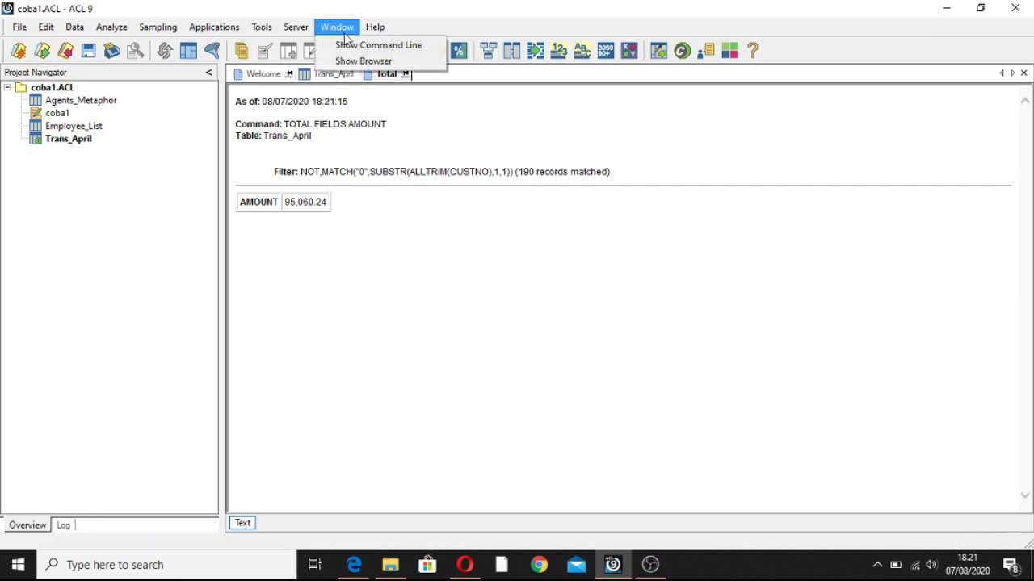
click(351, 44)
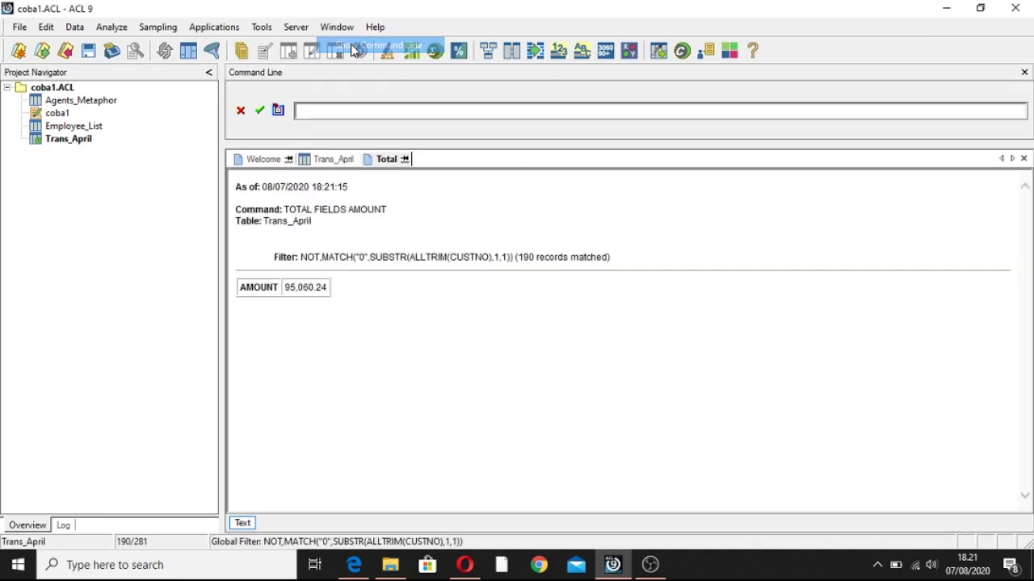
click(326, 111)
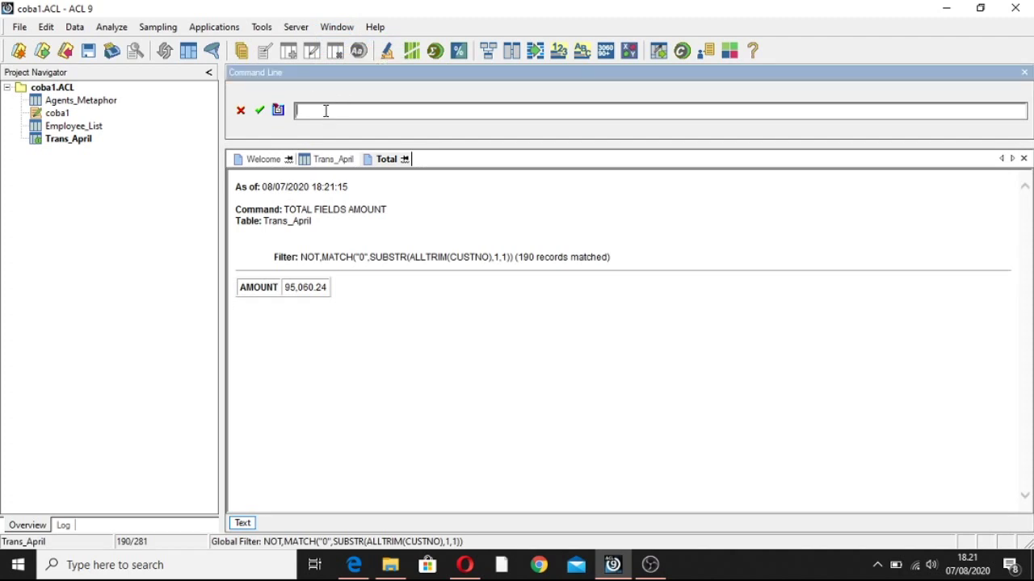
text(DIS (95060.24/139689.35) * 100)
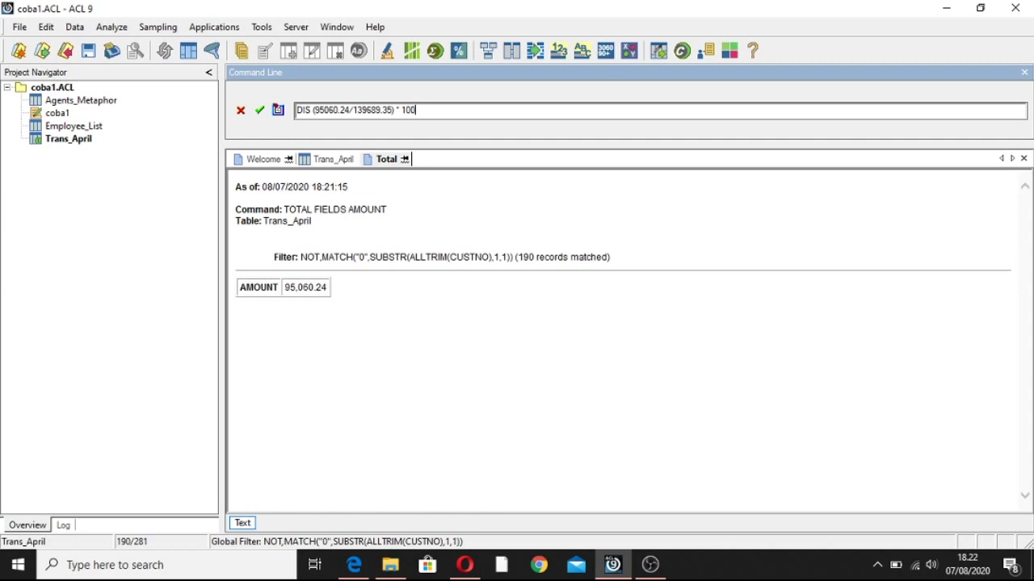
key(Return)
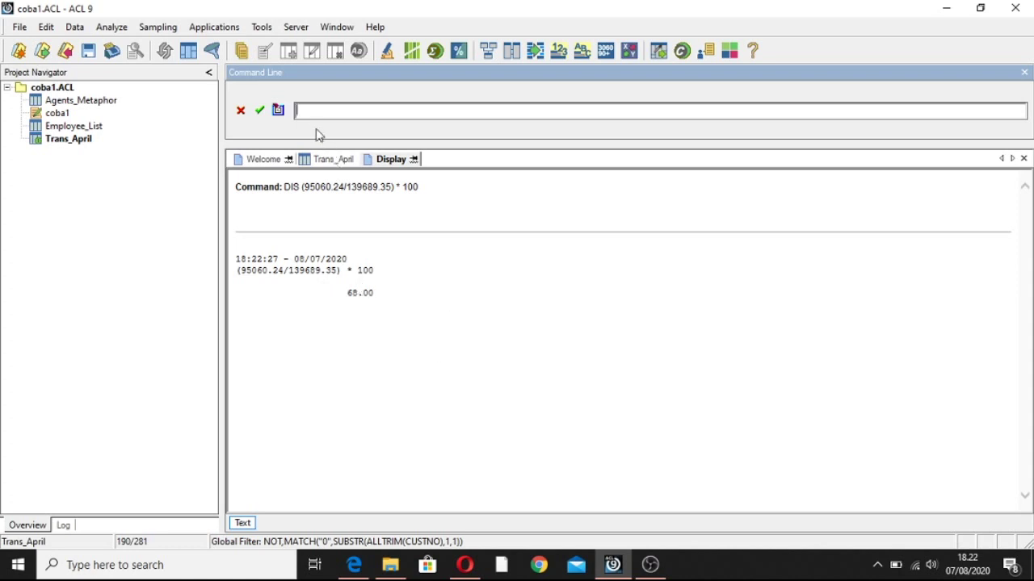
Reuse the previous command with 44629.11 as the dividend to calculate the internal departments' percentage: DIS (44629.11/139689.35) * 100
double_click(358, 194)
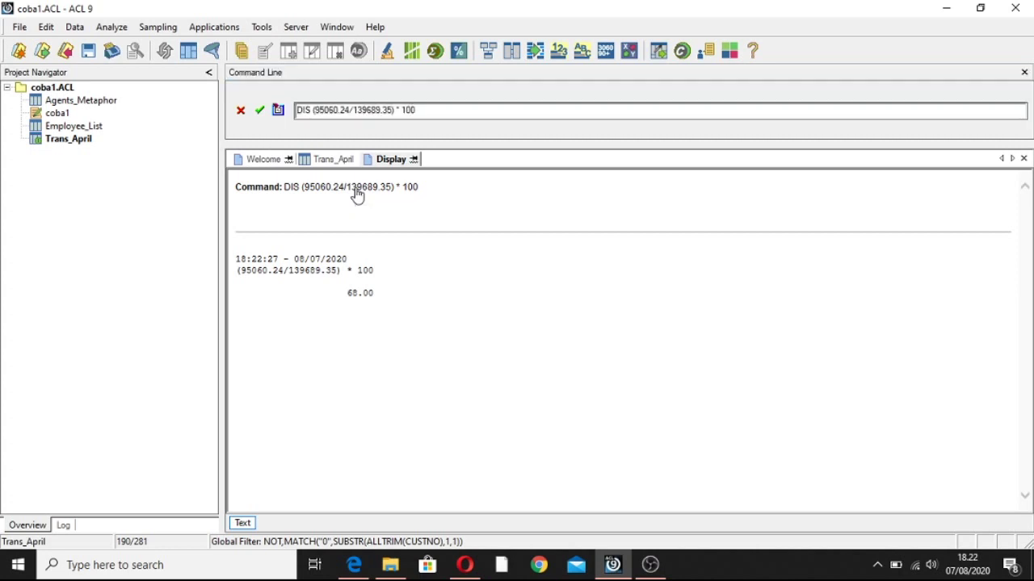
click(351, 112)
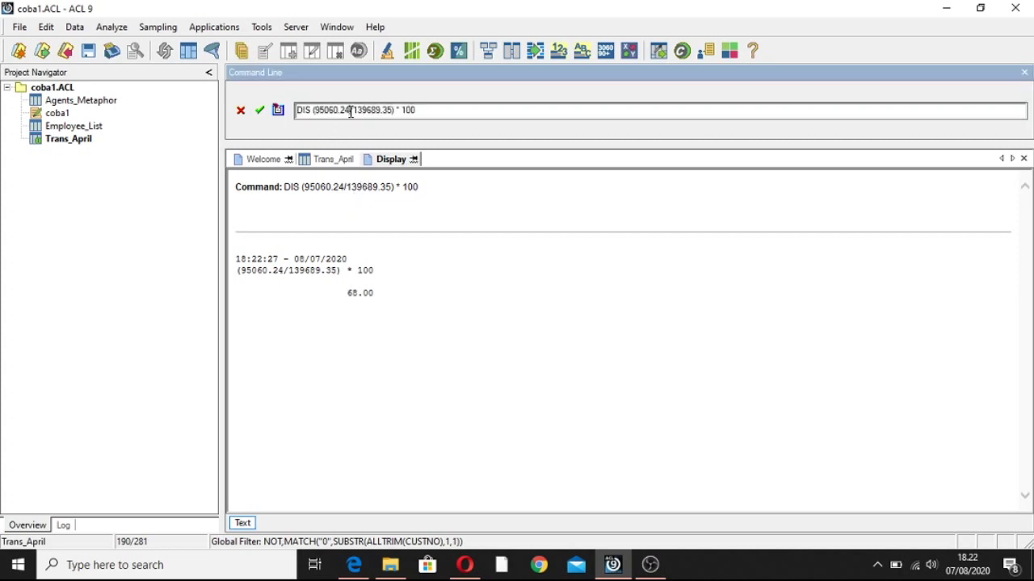
key(BackSpace)
key(BackSpace)
key(BackSpace)
key(BackSpace)
key(BackSpace)
key(BackSpace)
key(BackSpace)
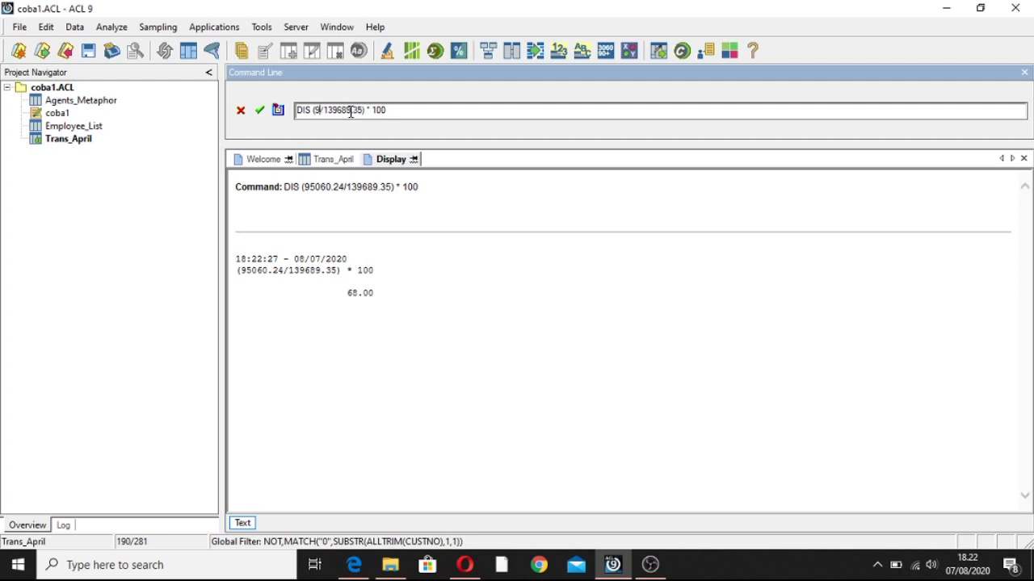
key(BackSpace)
text(44629)
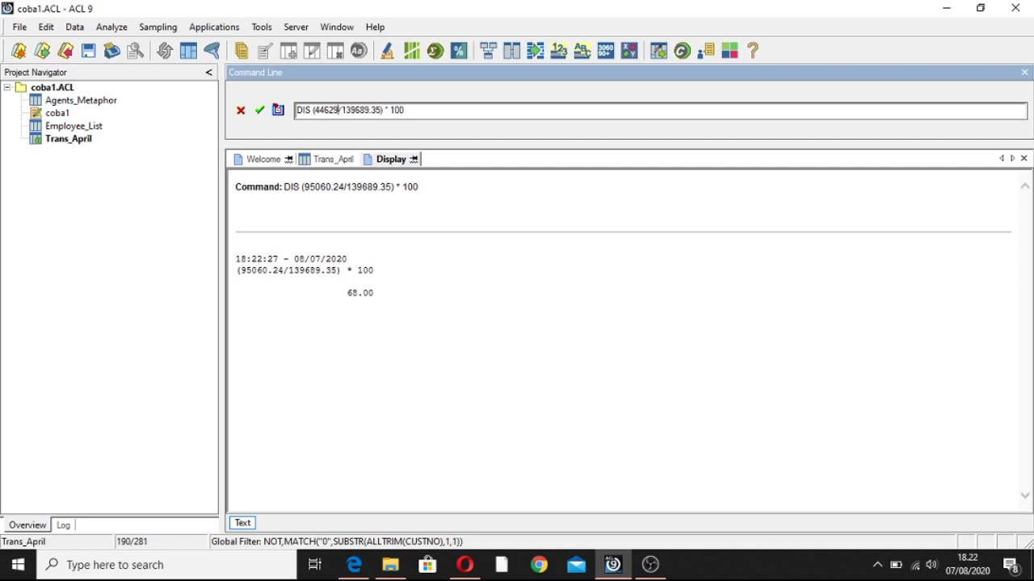
text(.11)
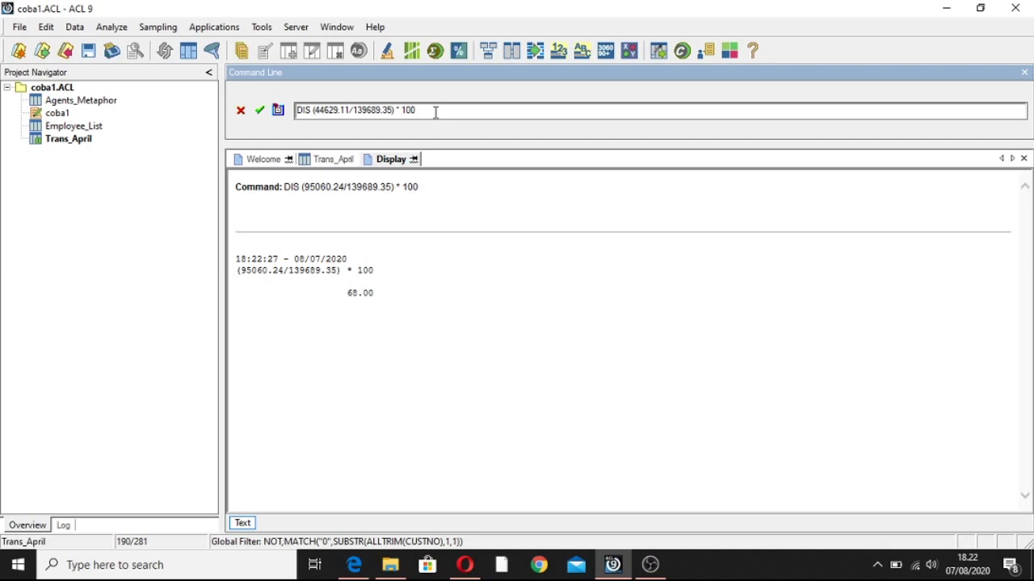
key(Return)
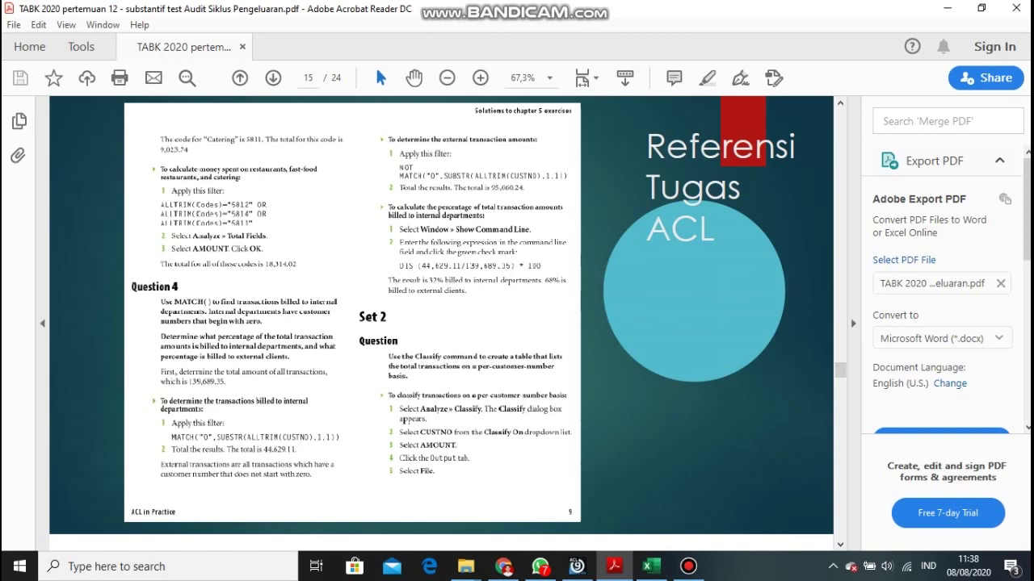
Switch to the ACL_Demo project in ACL and open the Trans_April table
click(576, 566)
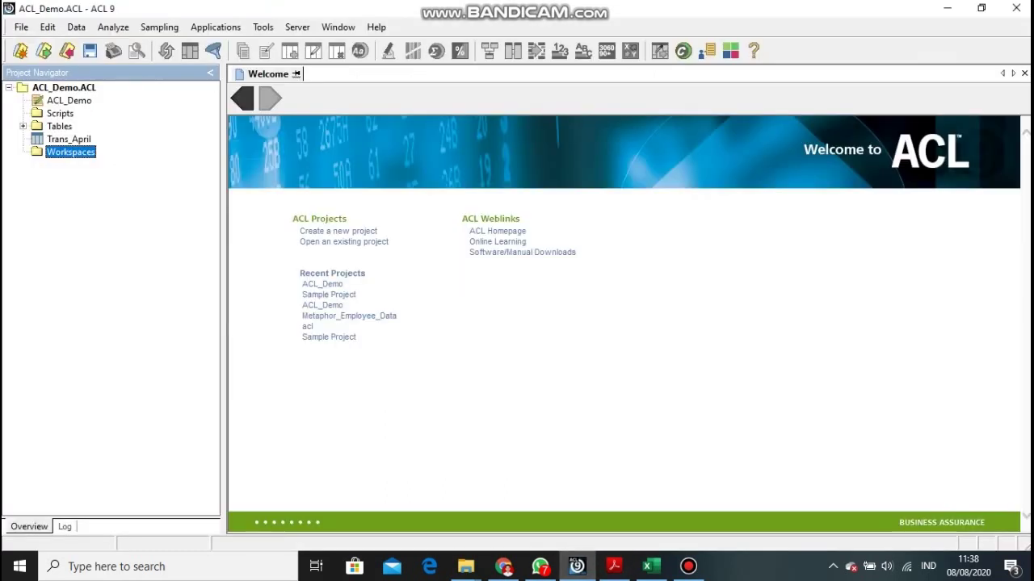
click(68, 139)
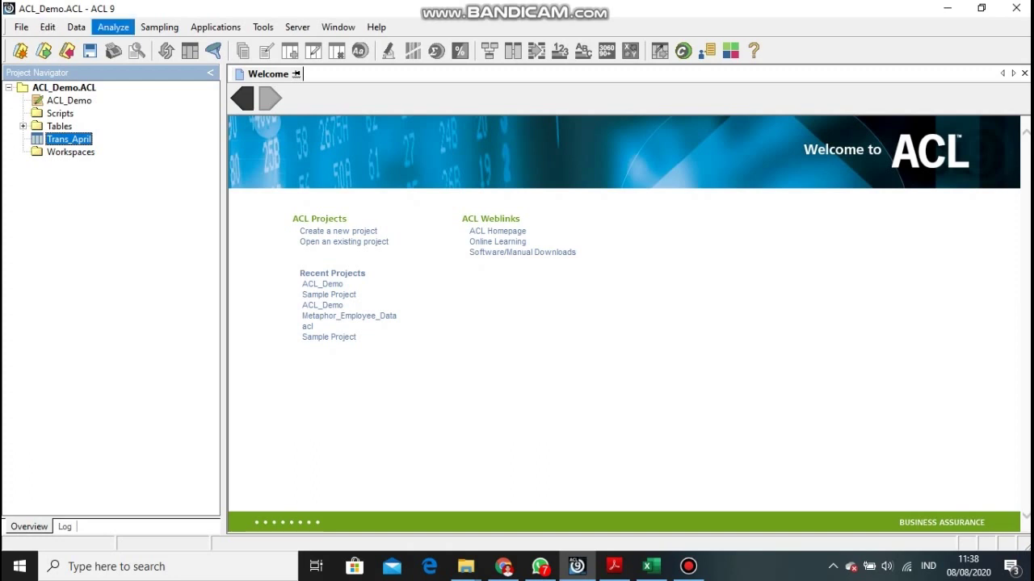
click(113, 27)
key(Escape)
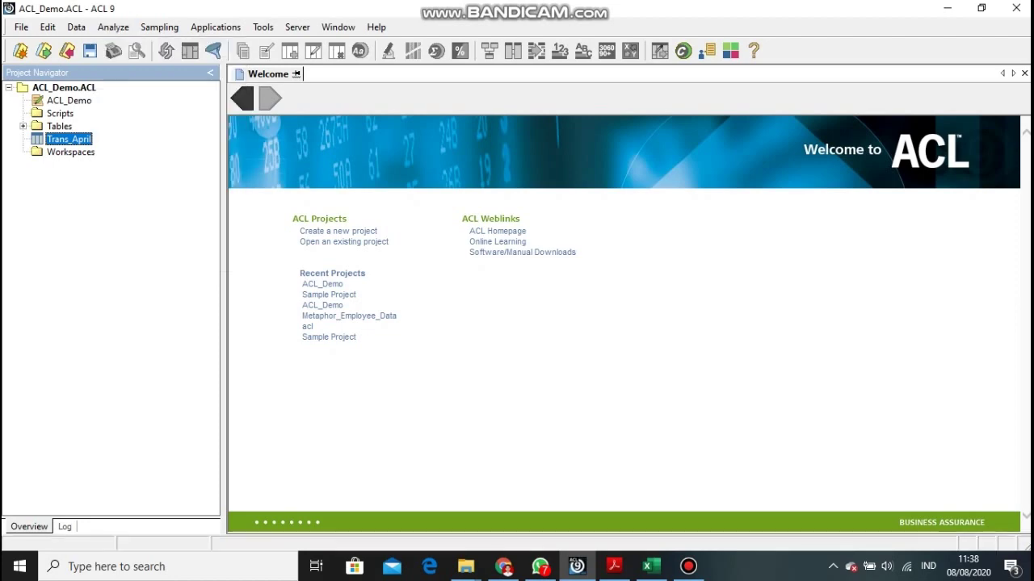
double_click(69, 139)
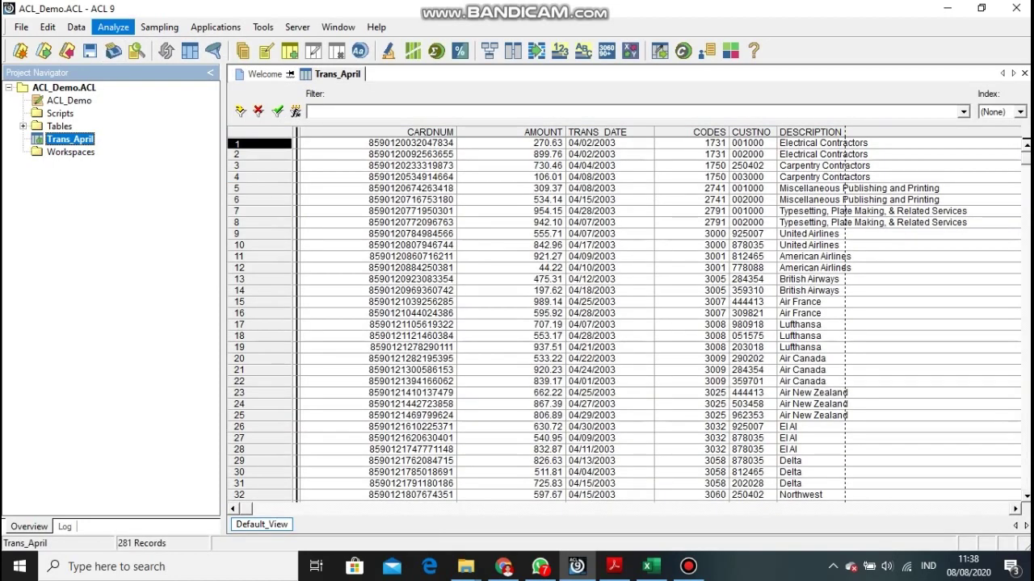
Set up a Classify analysis of Trans_April on CUSTNO with AMOUNT as the subtotal field
click(113, 27)
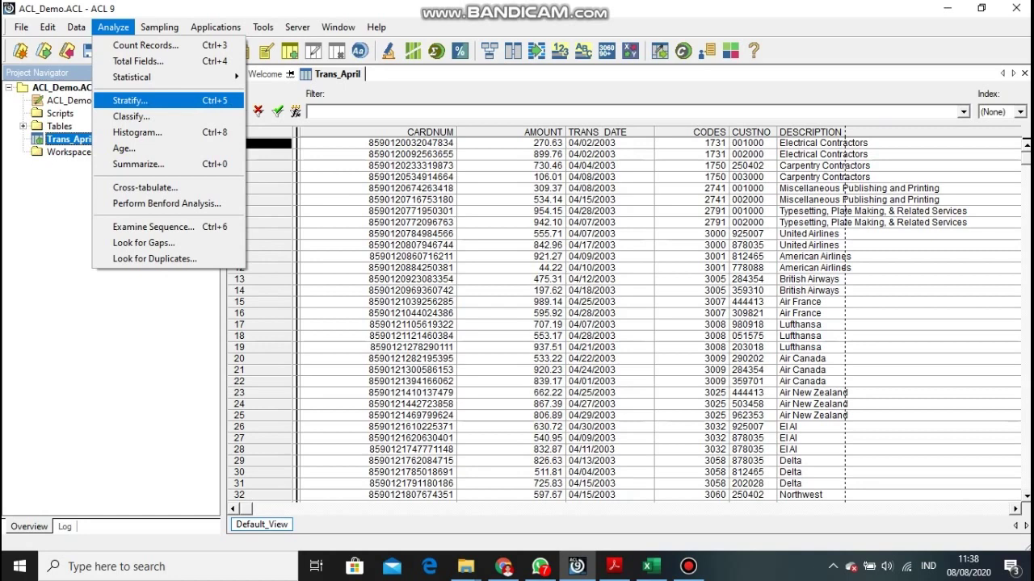
click(131, 116)
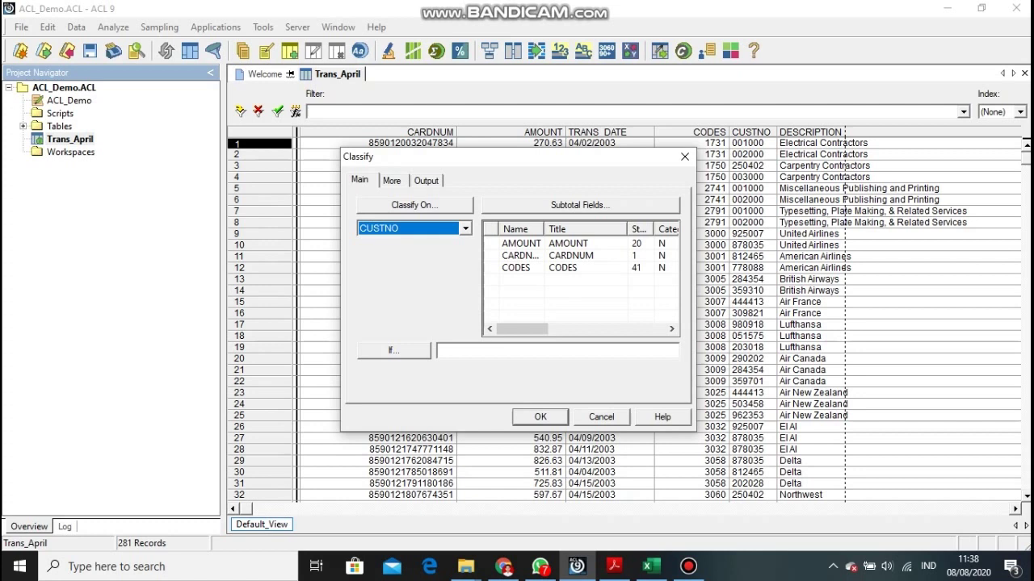
click(466, 229)
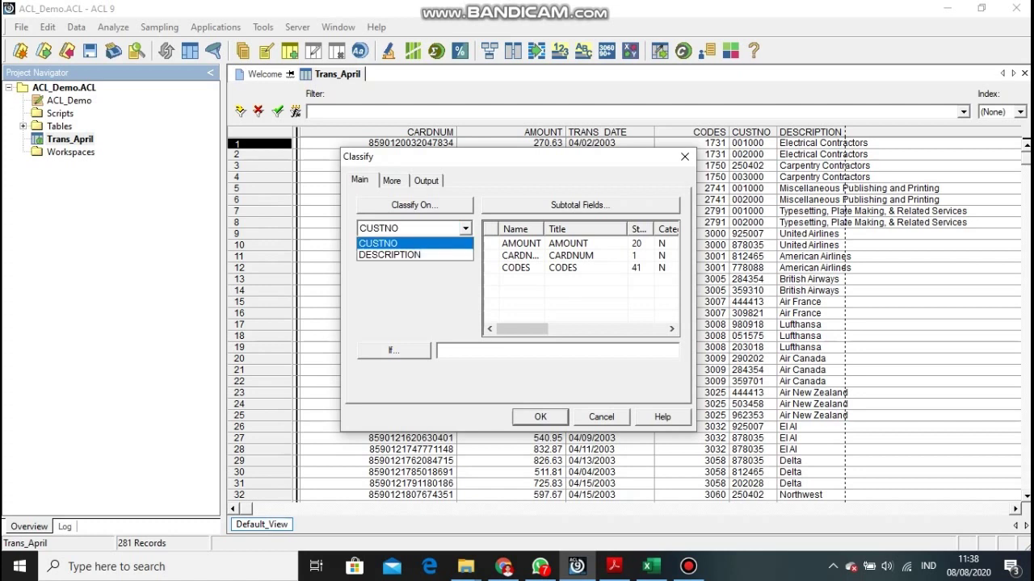
click(378, 243)
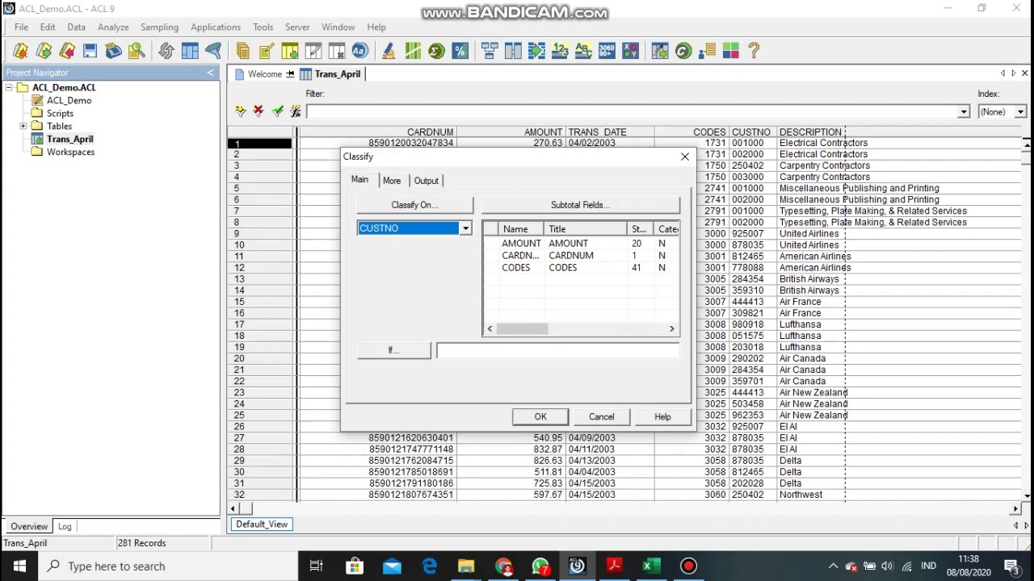
click(521, 243)
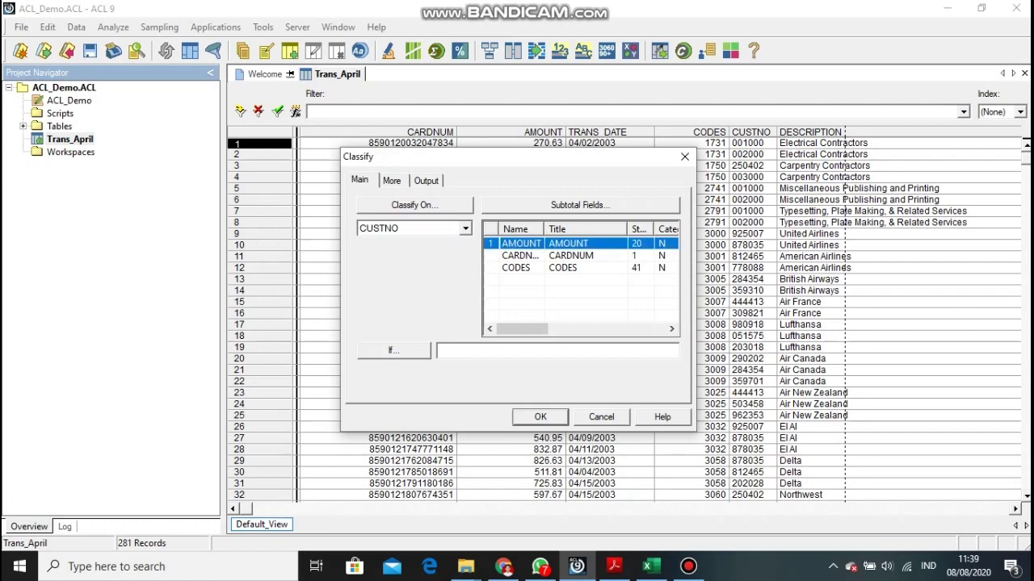
Open file naming for the Classify output, then switch to the exercise PDF in Acrobat Reader and look up the specified table name
click(426, 180)
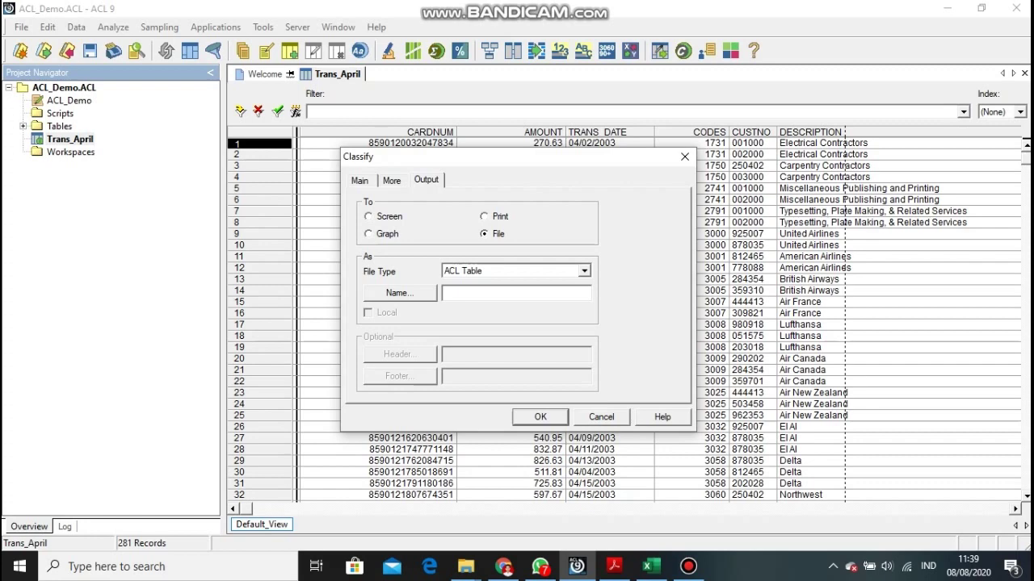
click(445, 292)
click(400, 292)
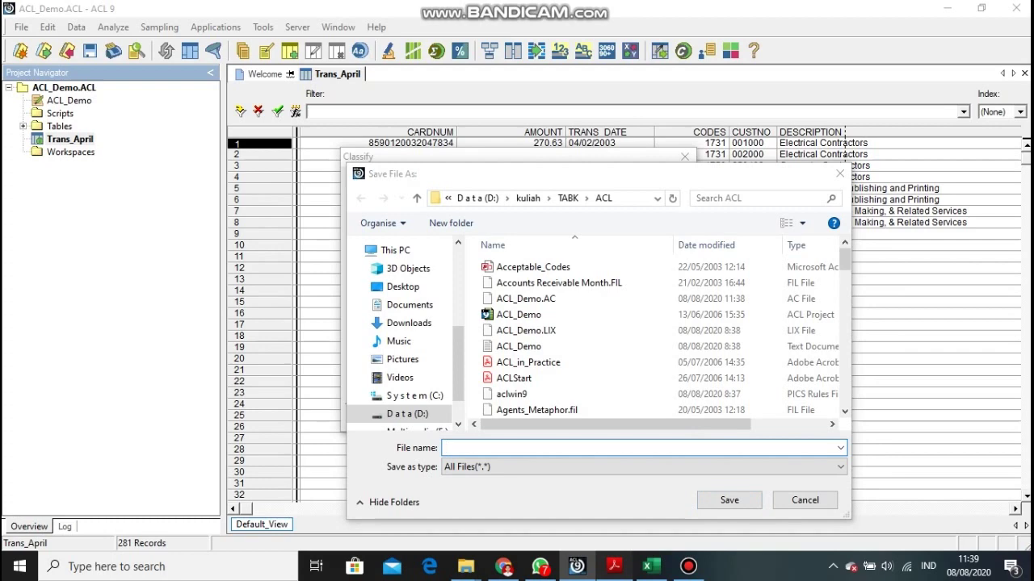
key(alt+Tab)
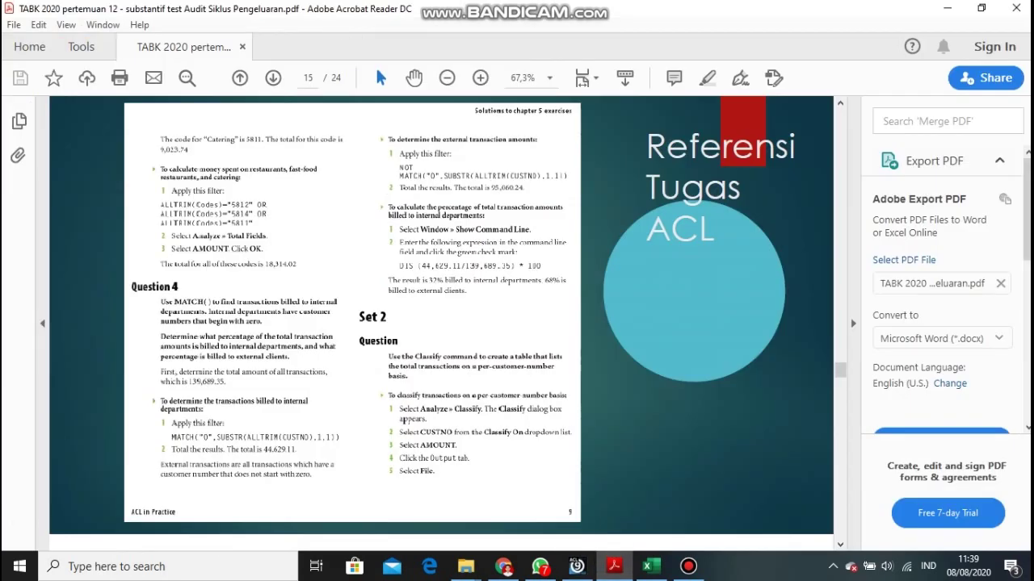
scroll(402, 419, down, 5)
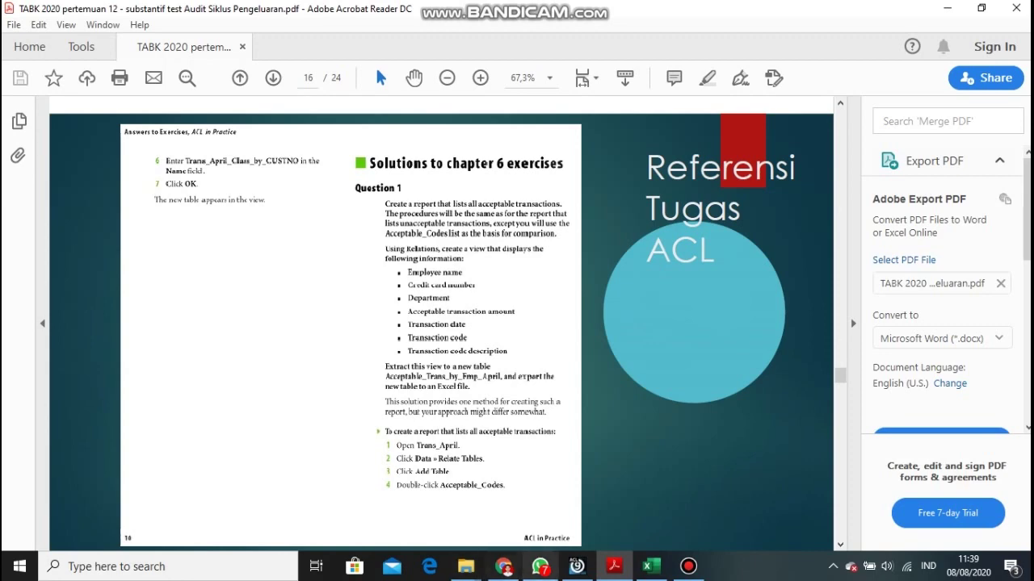
mouse_move(541, 566)
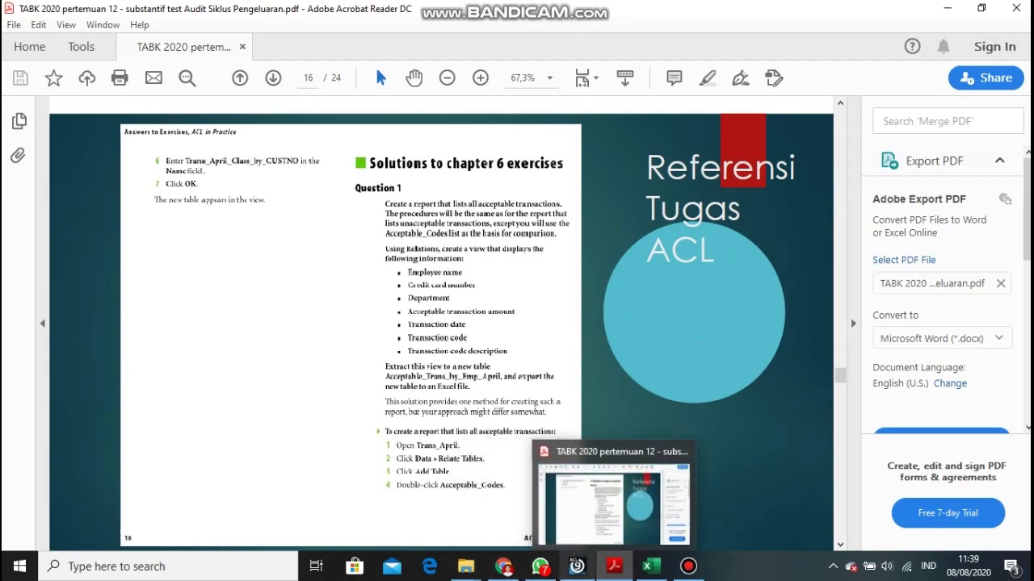
Switch back to ACL, name the output table Trans_April_Class_by_CUSTNO and run the classification
click(576, 566)
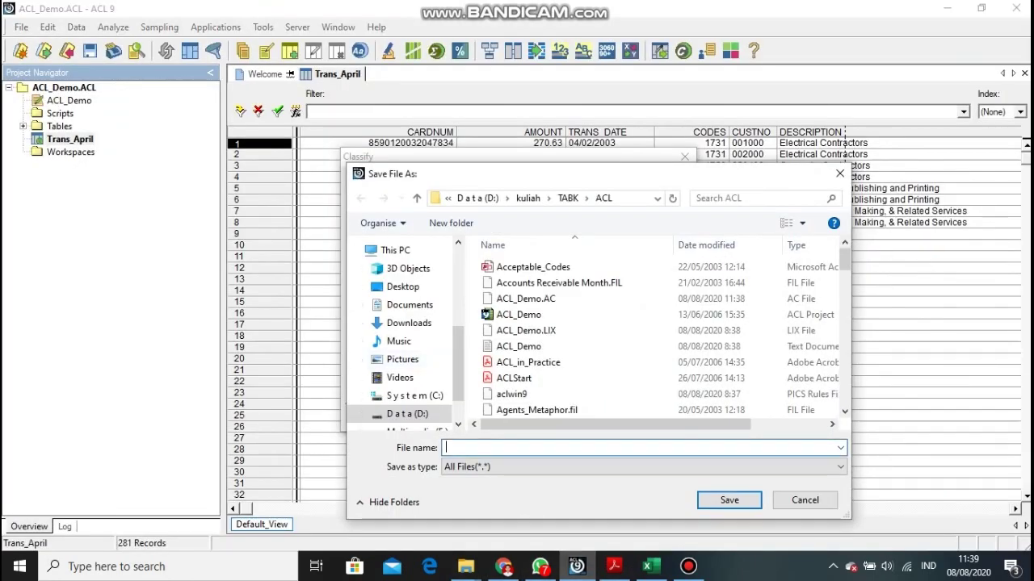
text(Trans_)
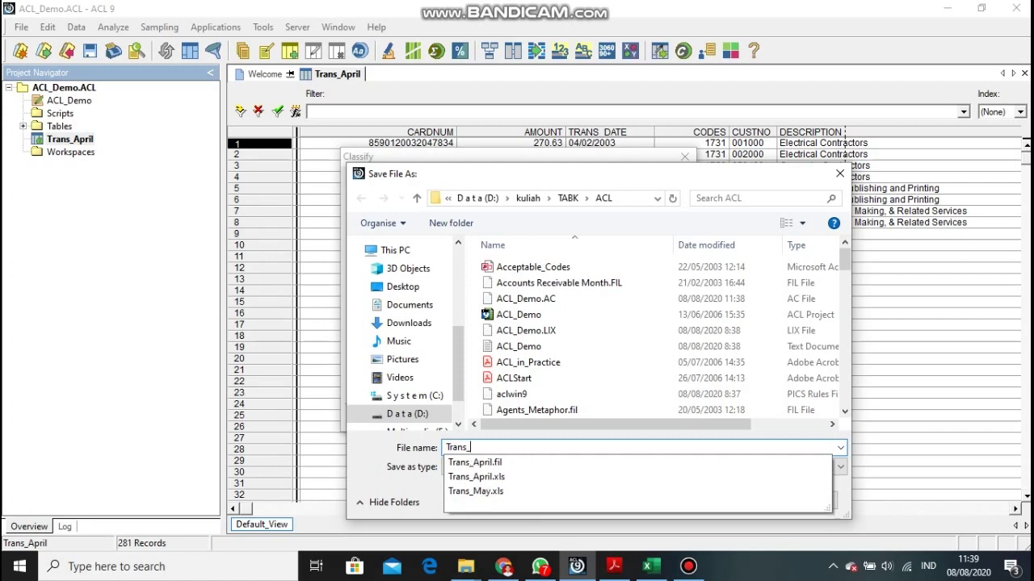
text(April_C)
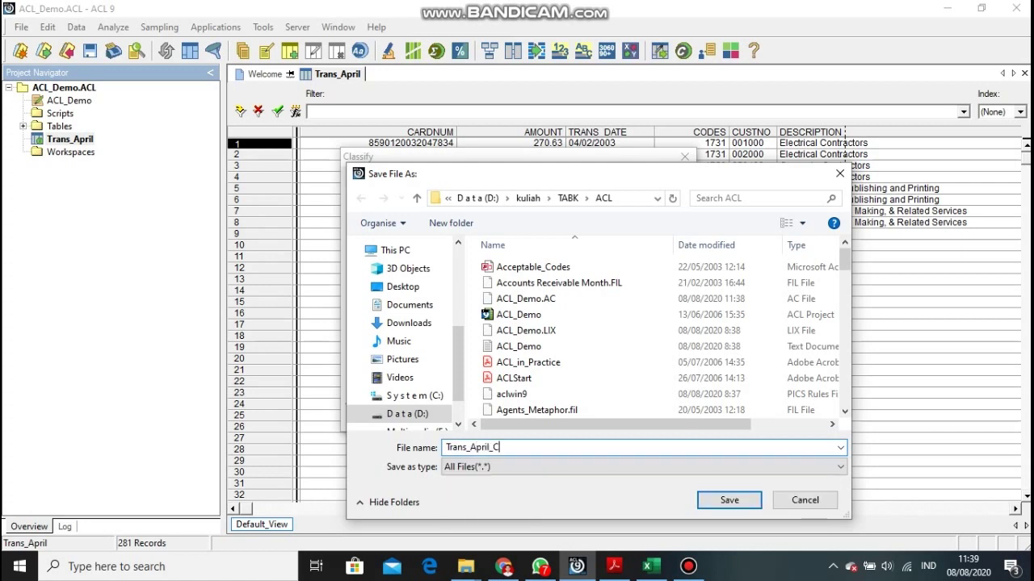
text(lass_by_CUSTNO)
key(Return)
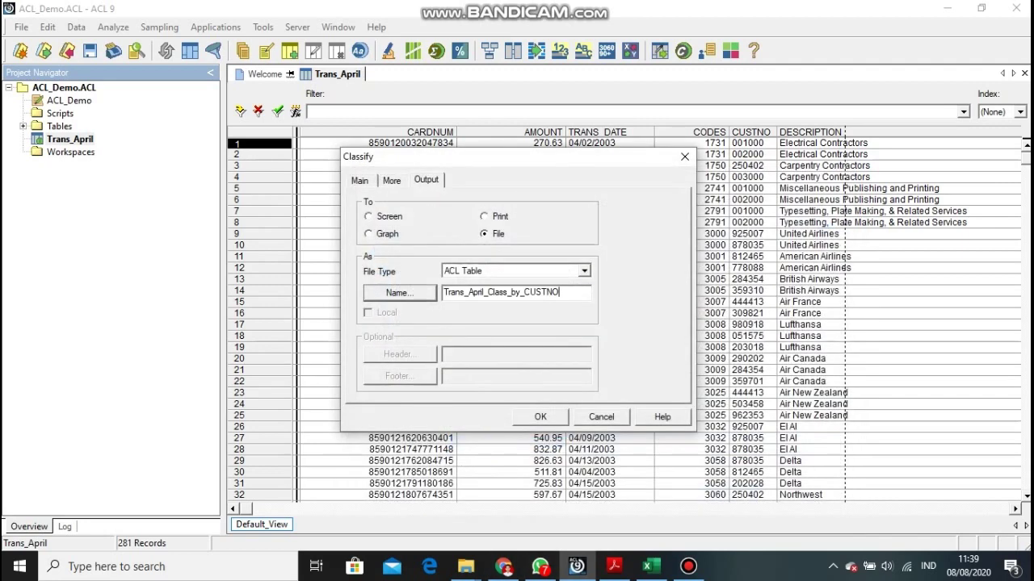
click(540, 416)
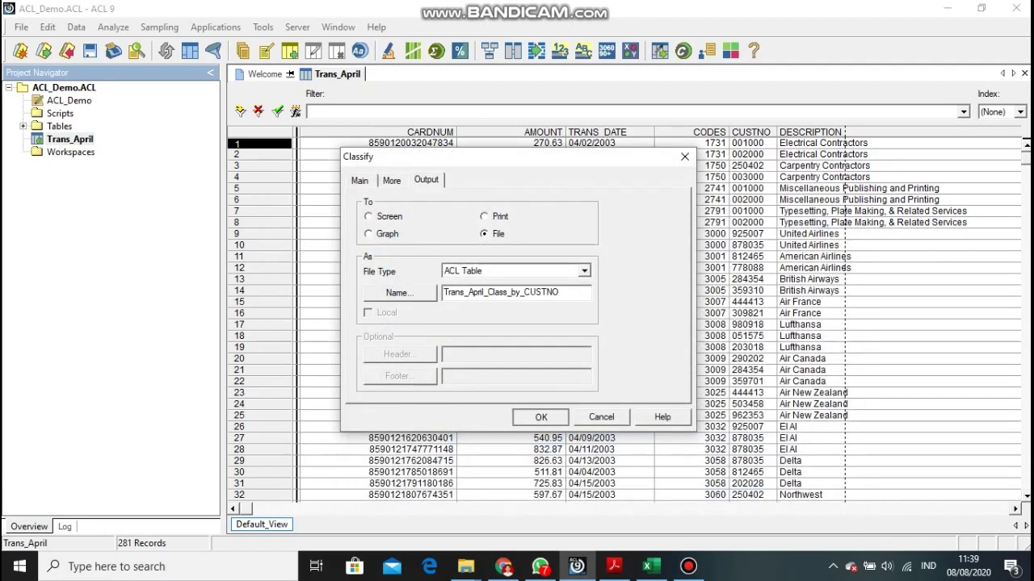